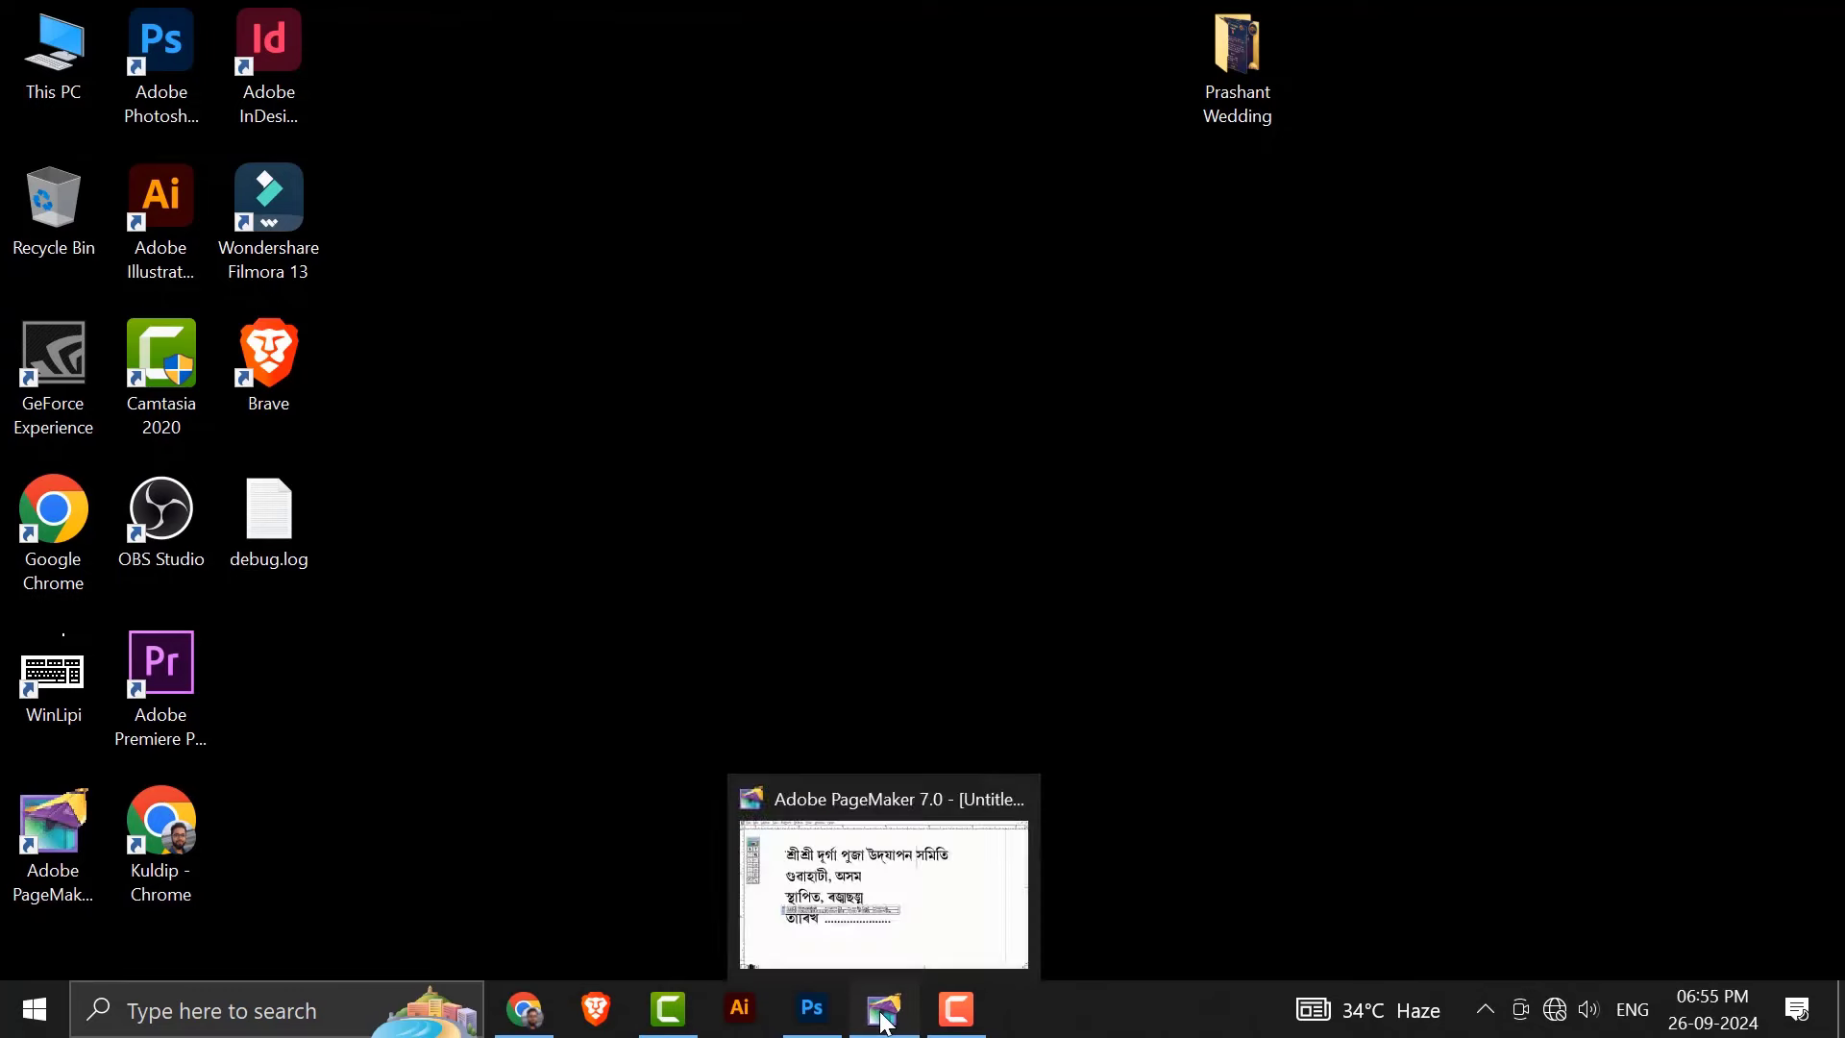
Switch to Adobe PageMaker and review the four Assamese text lines, from the puja committee name down to the dotted date line.
{"action": "left_click", "coordinate": [882, 1007]}
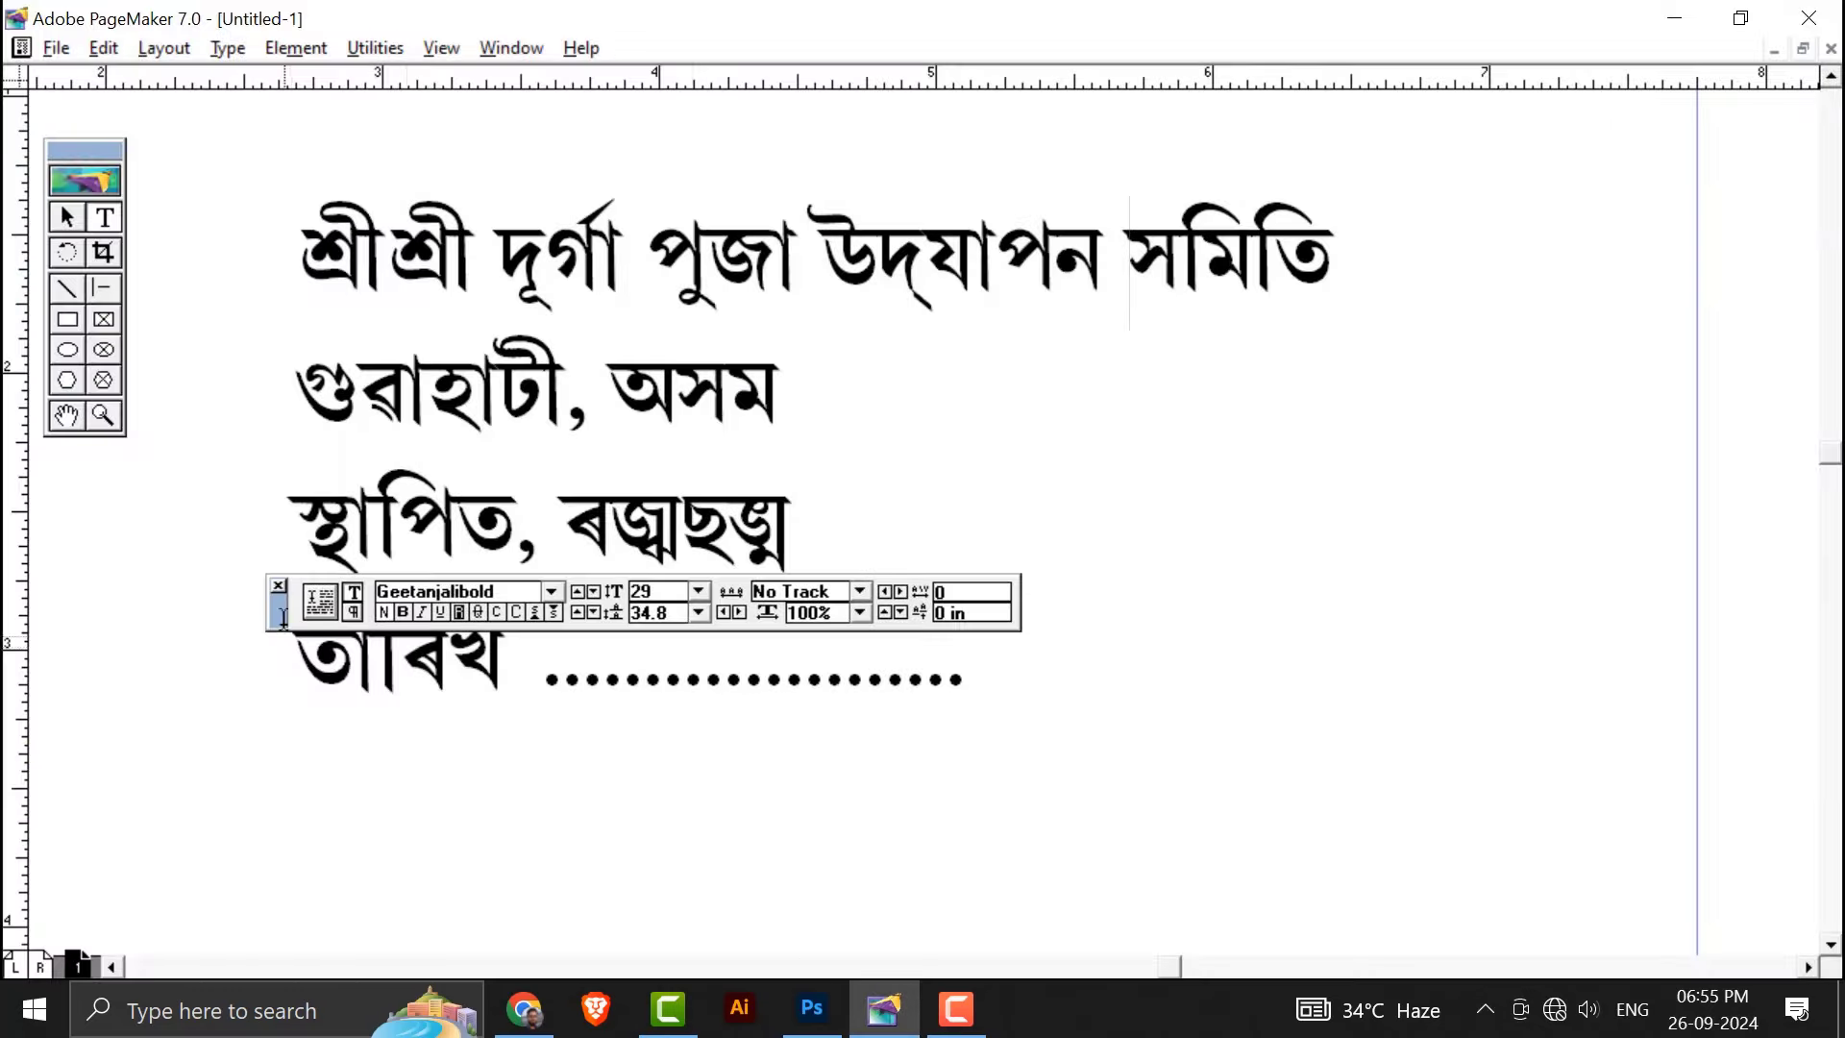
{"action": "left_click_drag", "start_coordinate": [534, 912], "coordinate": [534, 912]}
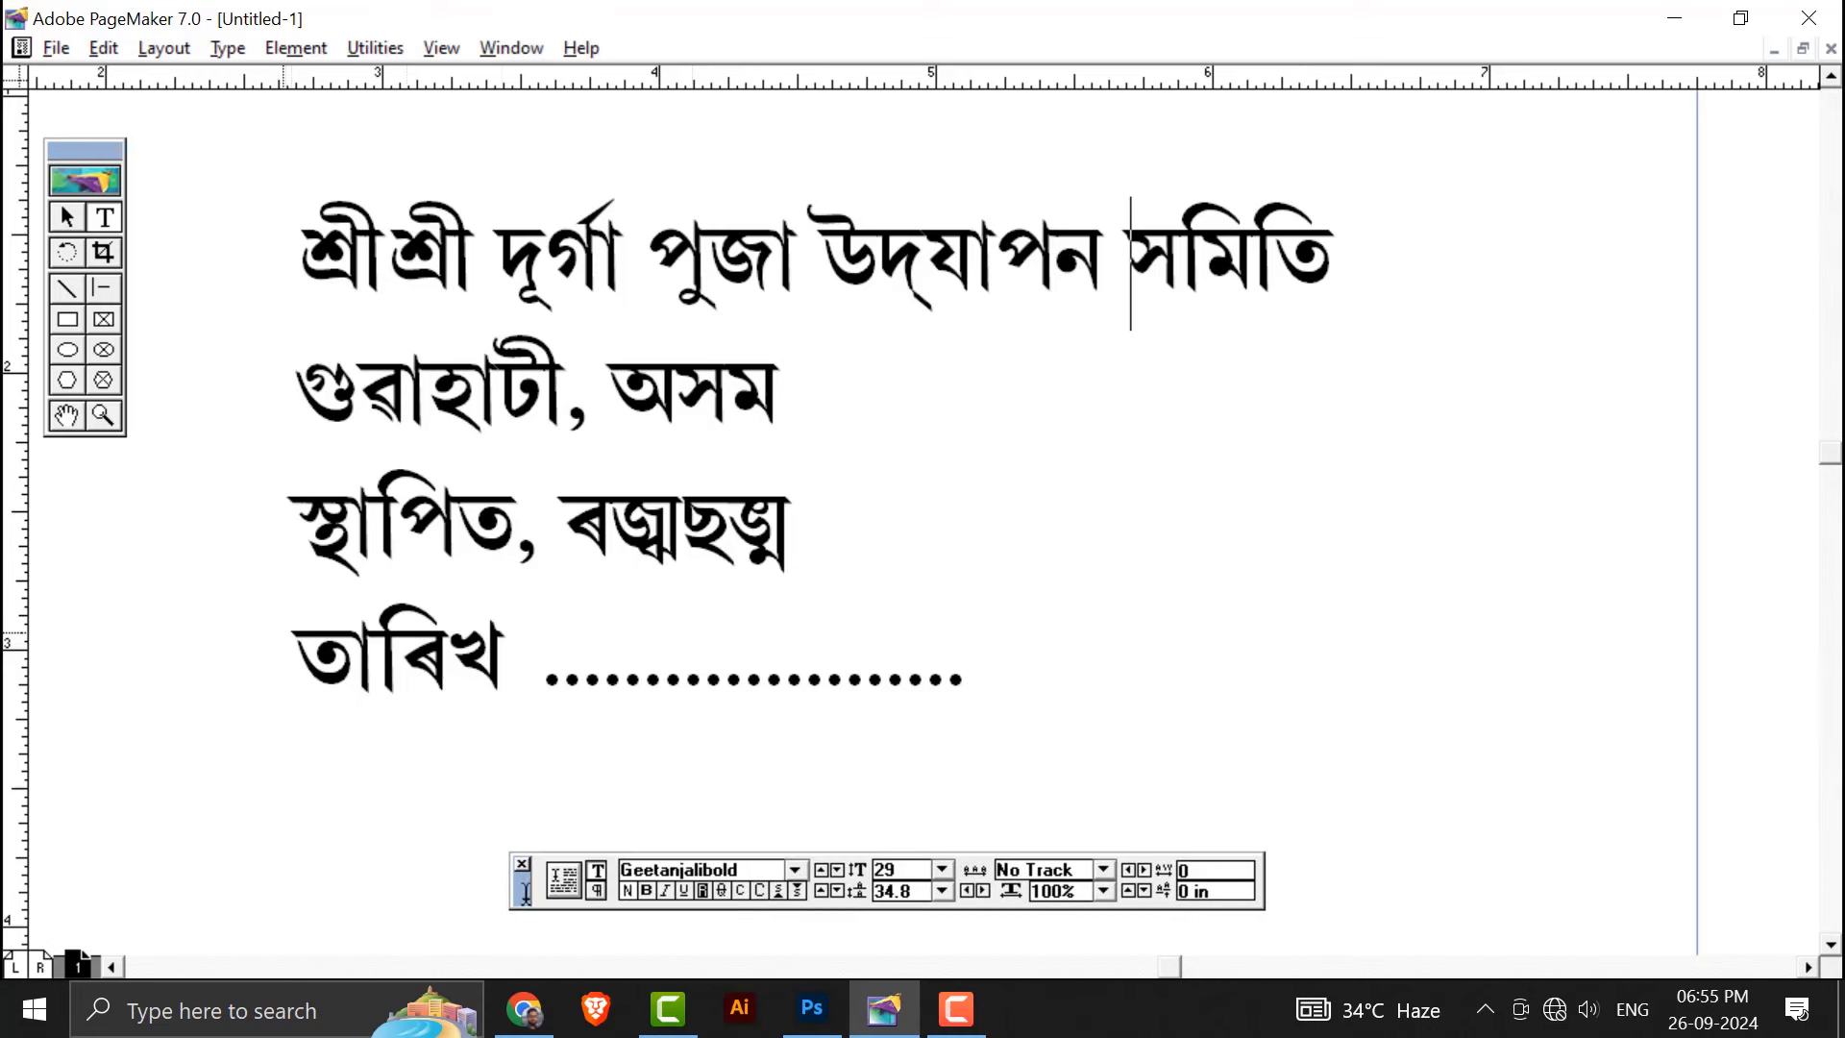
{"action": "left_click_drag", "start_coordinate": [329, 261], "coordinate": [1382, 247]}
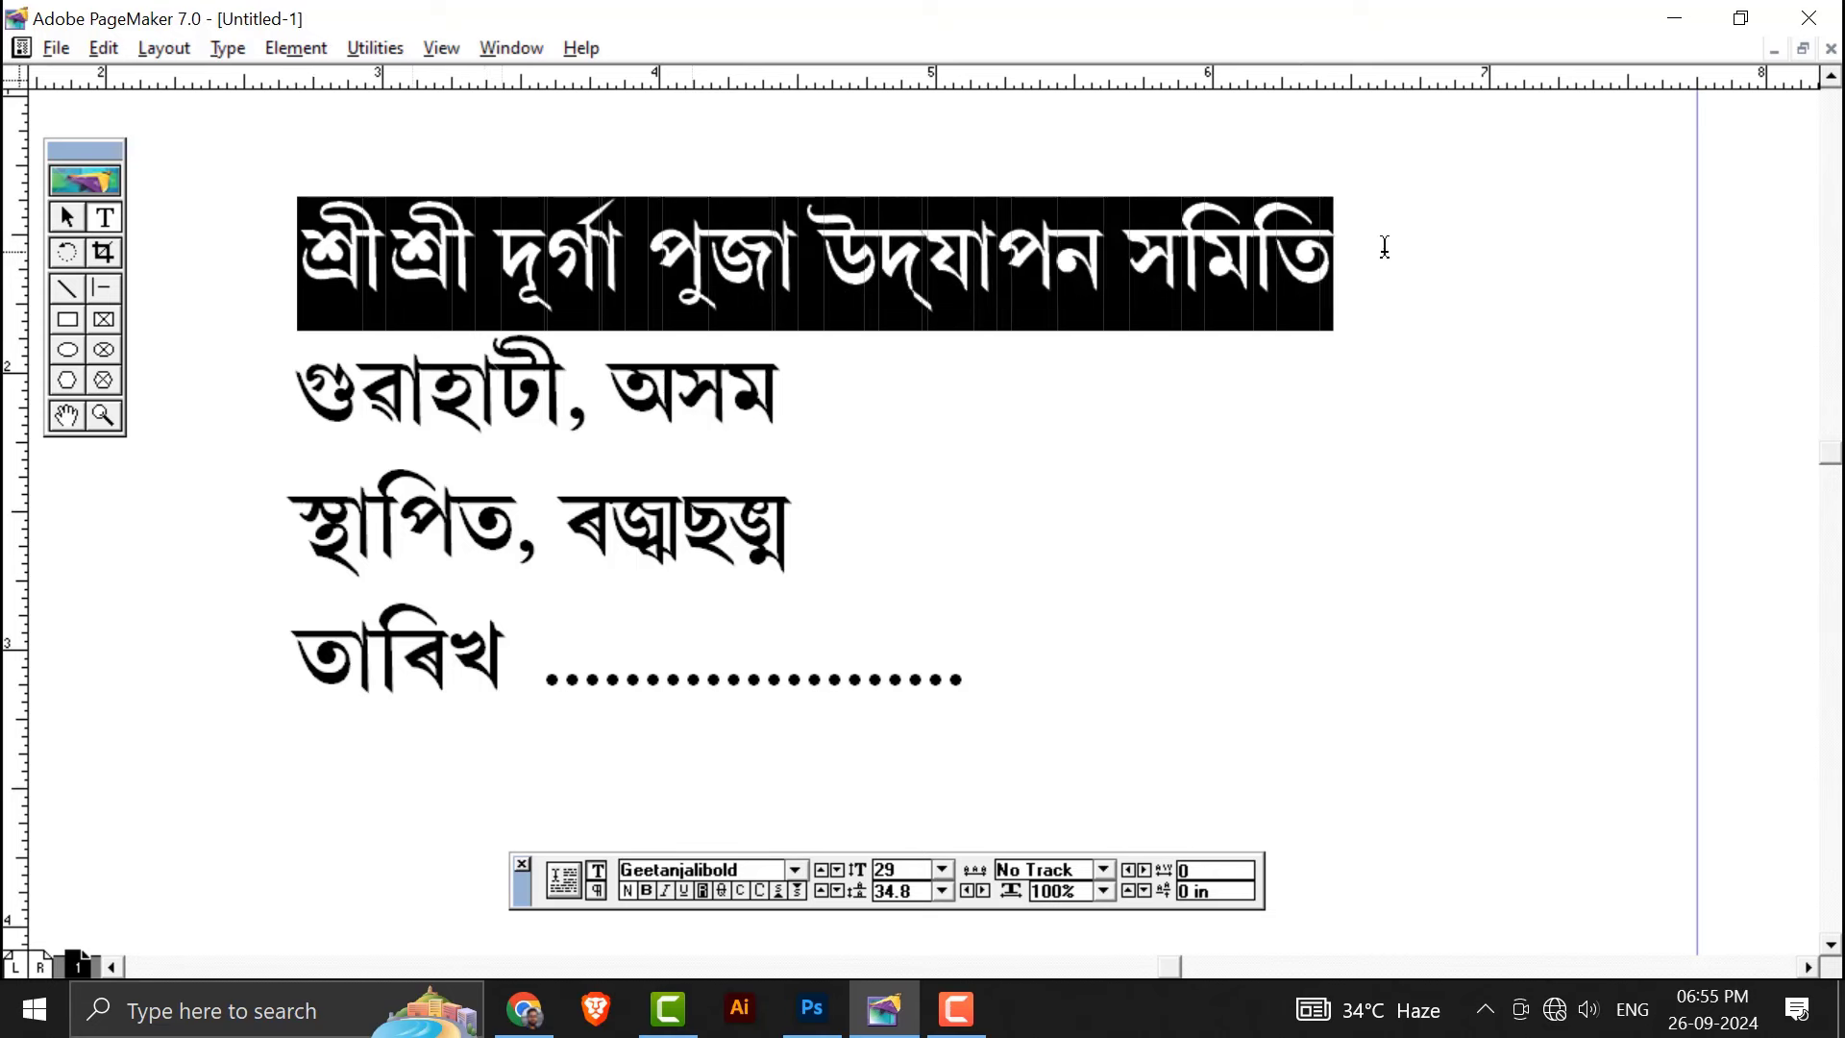
{"action": "left_click_drag", "start_coordinate": [299, 394], "coordinate": [836, 378]}
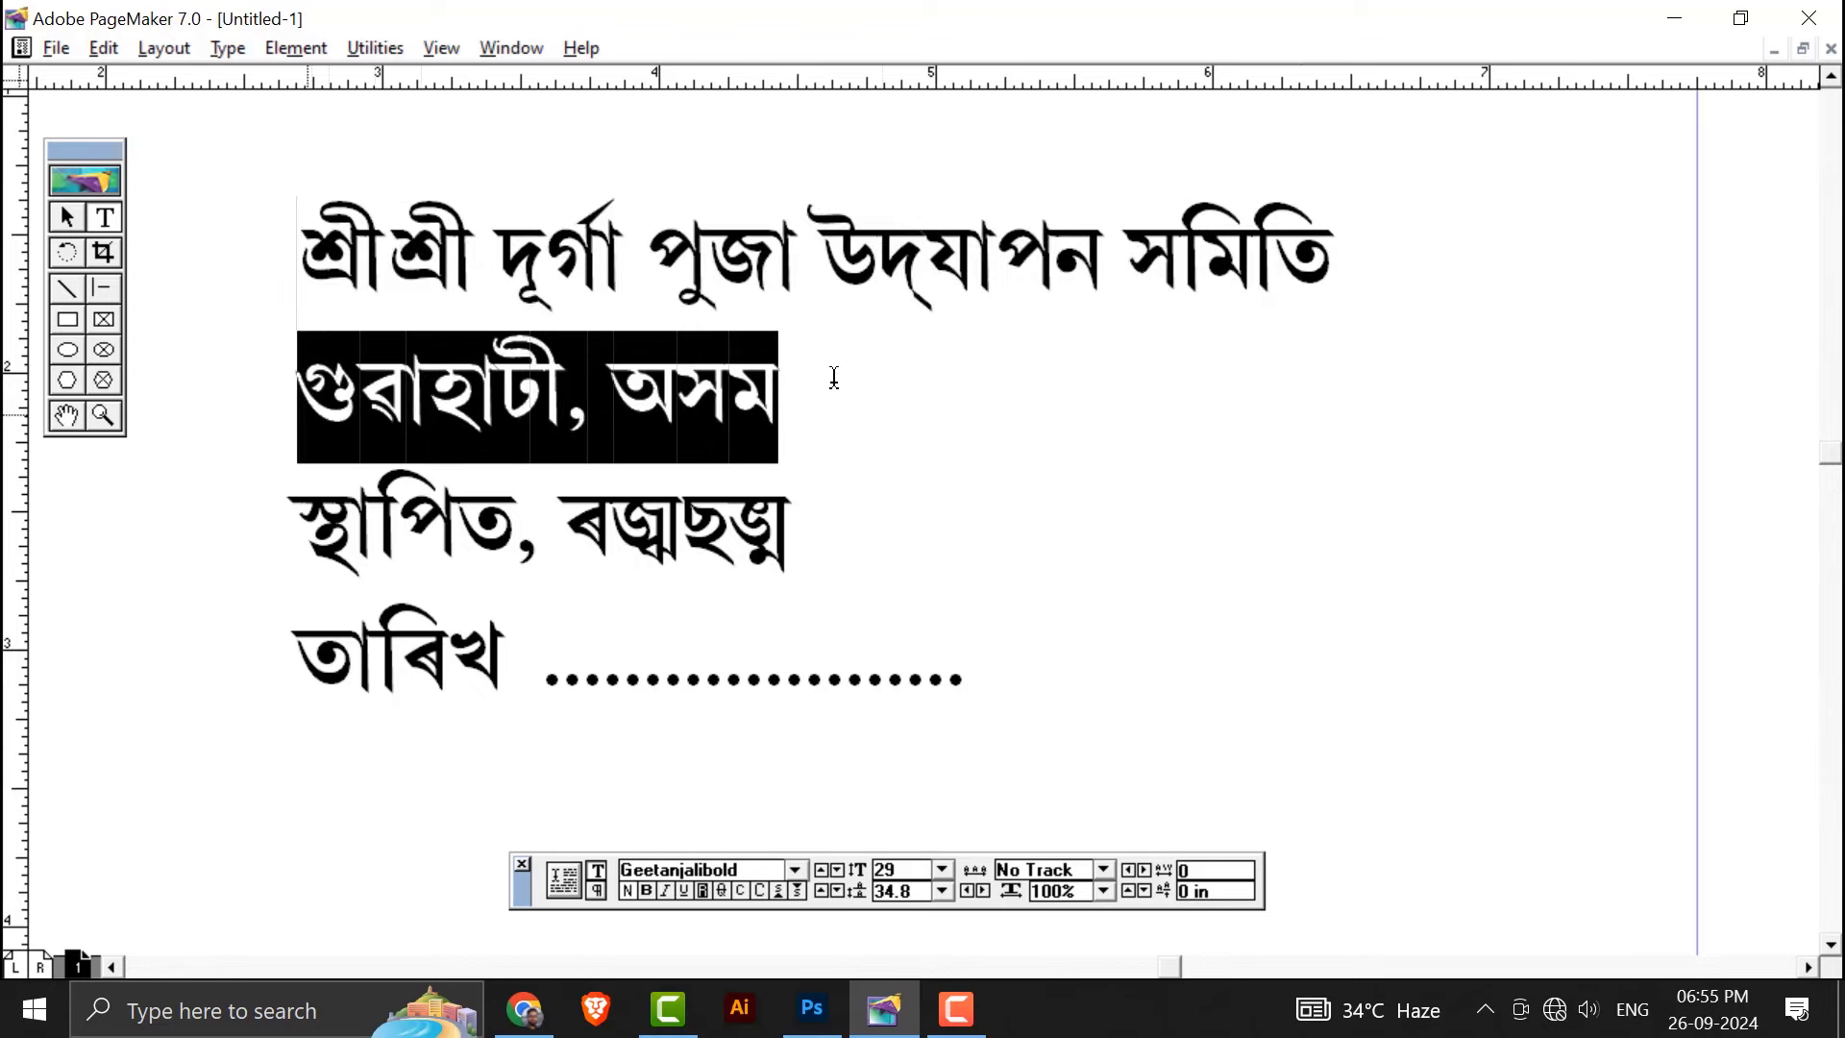
{"action": "left_click_drag", "start_coordinate": [302, 519], "coordinate": [835, 485]}
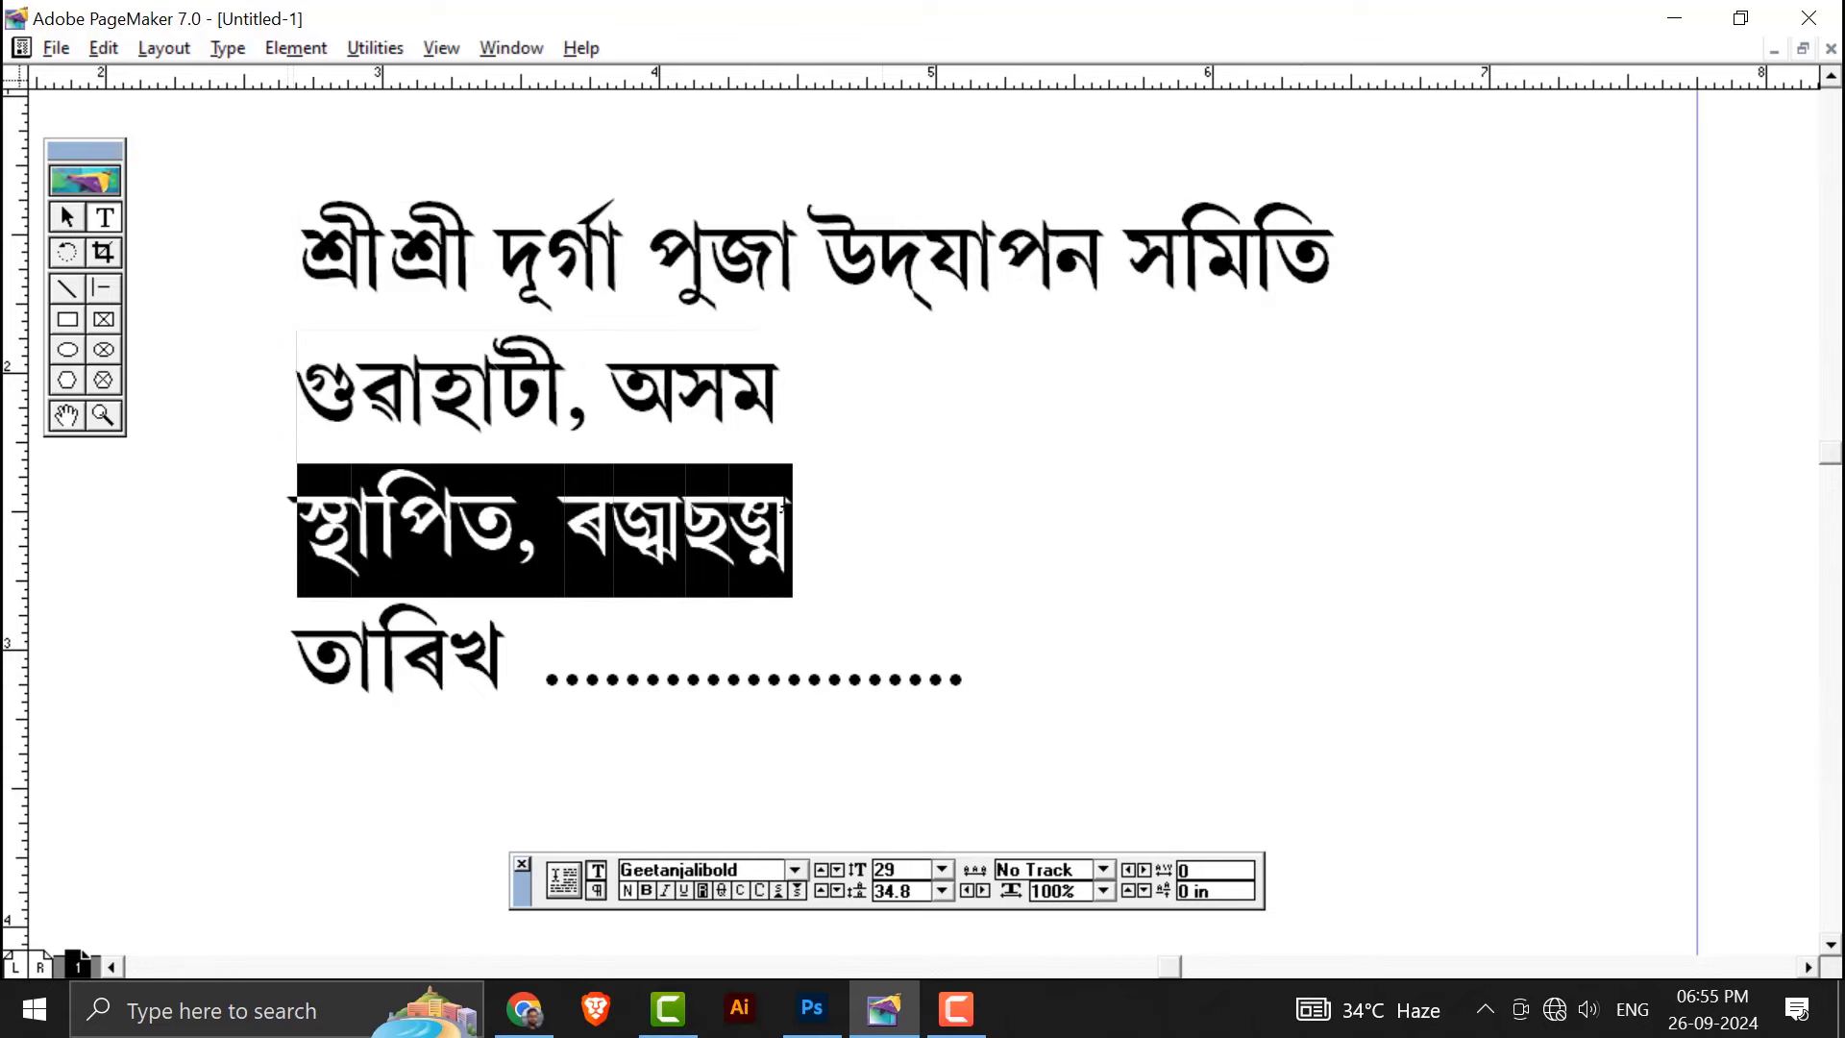
{"action": "left_click_drag", "start_coordinate": [300, 650], "coordinate": [989, 618]}
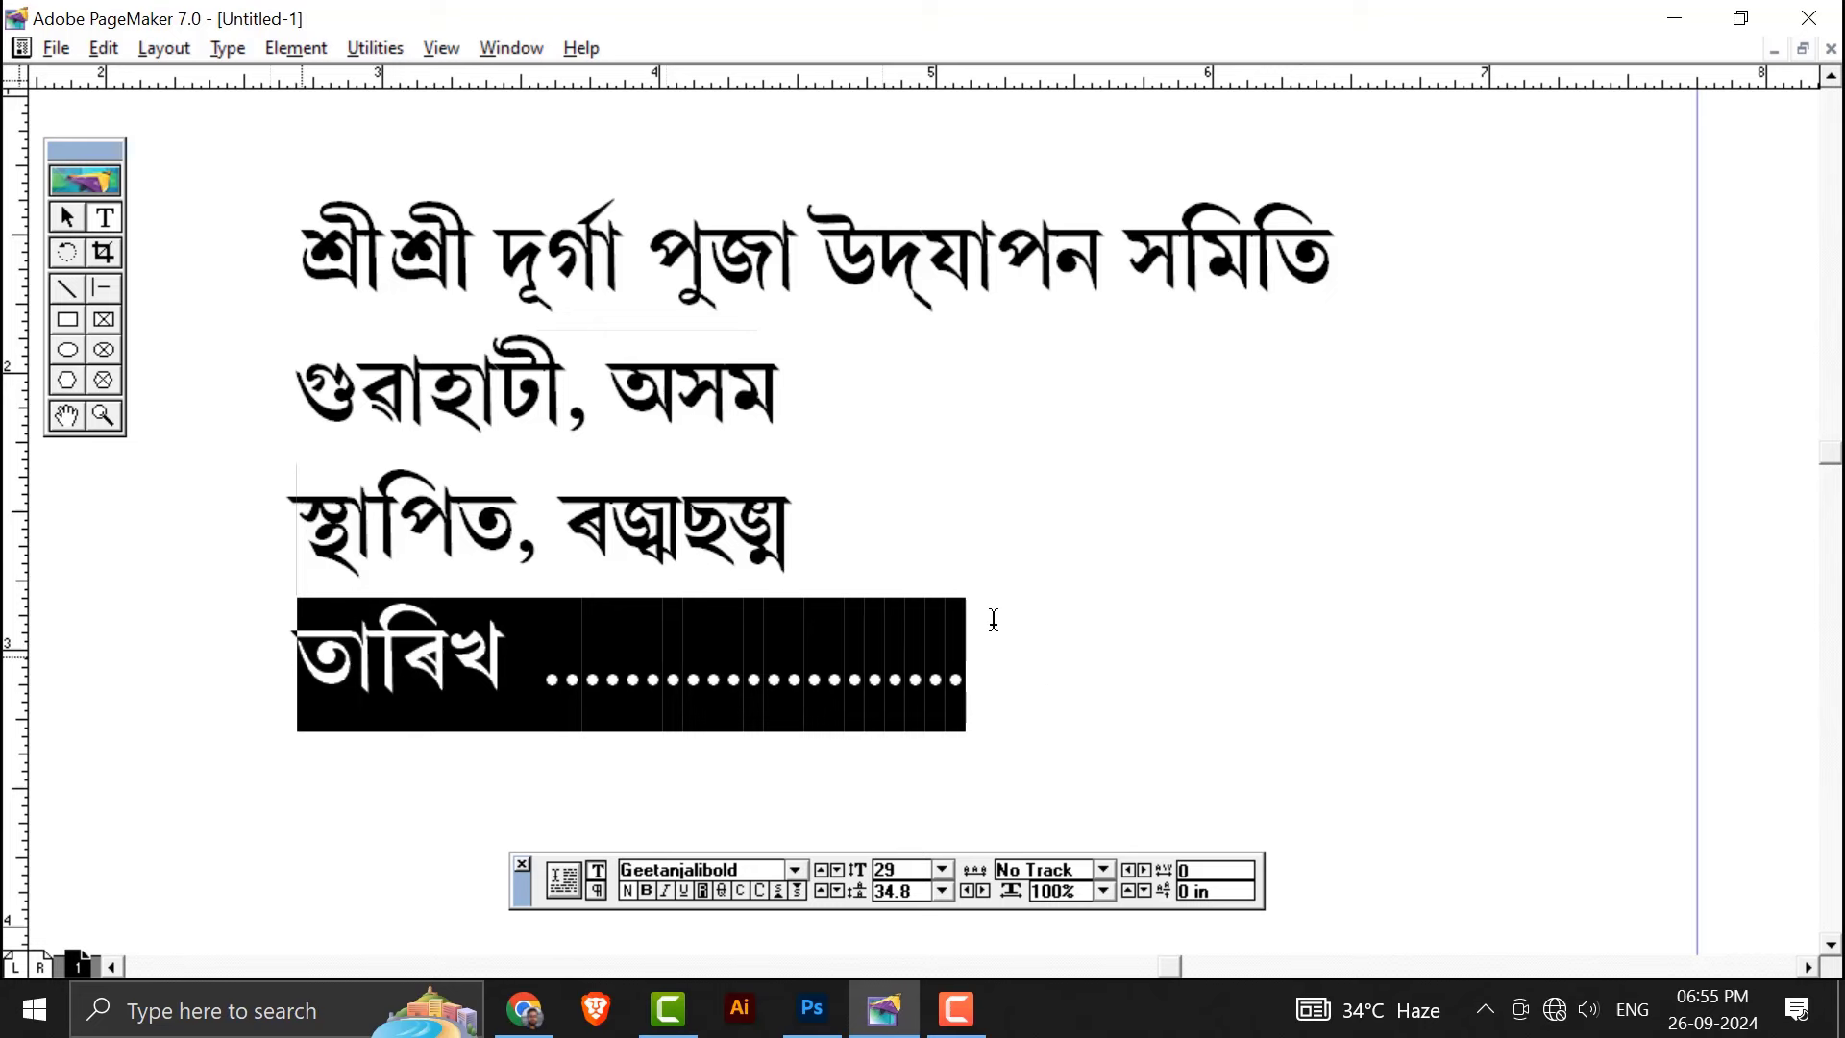
{"action": "left_click_drag", "start_coordinate": [563, 515], "coordinate": [779, 509]}
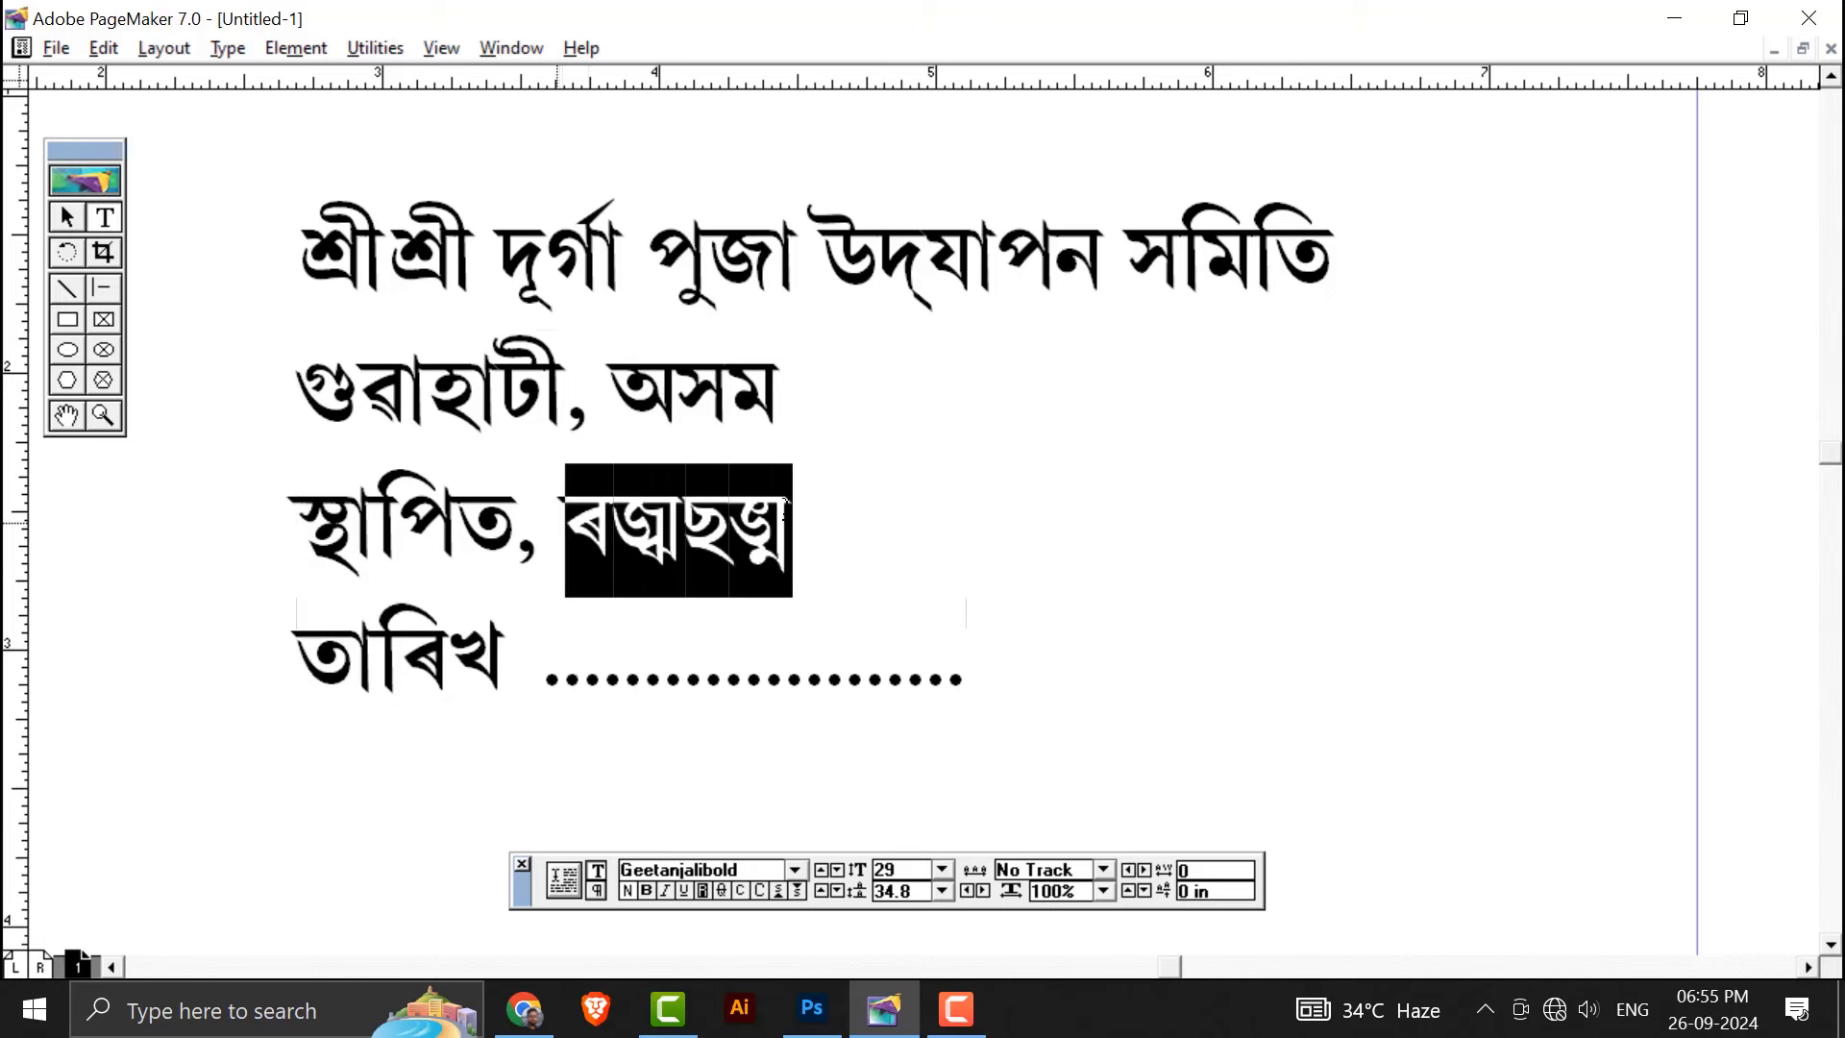
{"action": "left_click", "coordinate": [727, 516]}
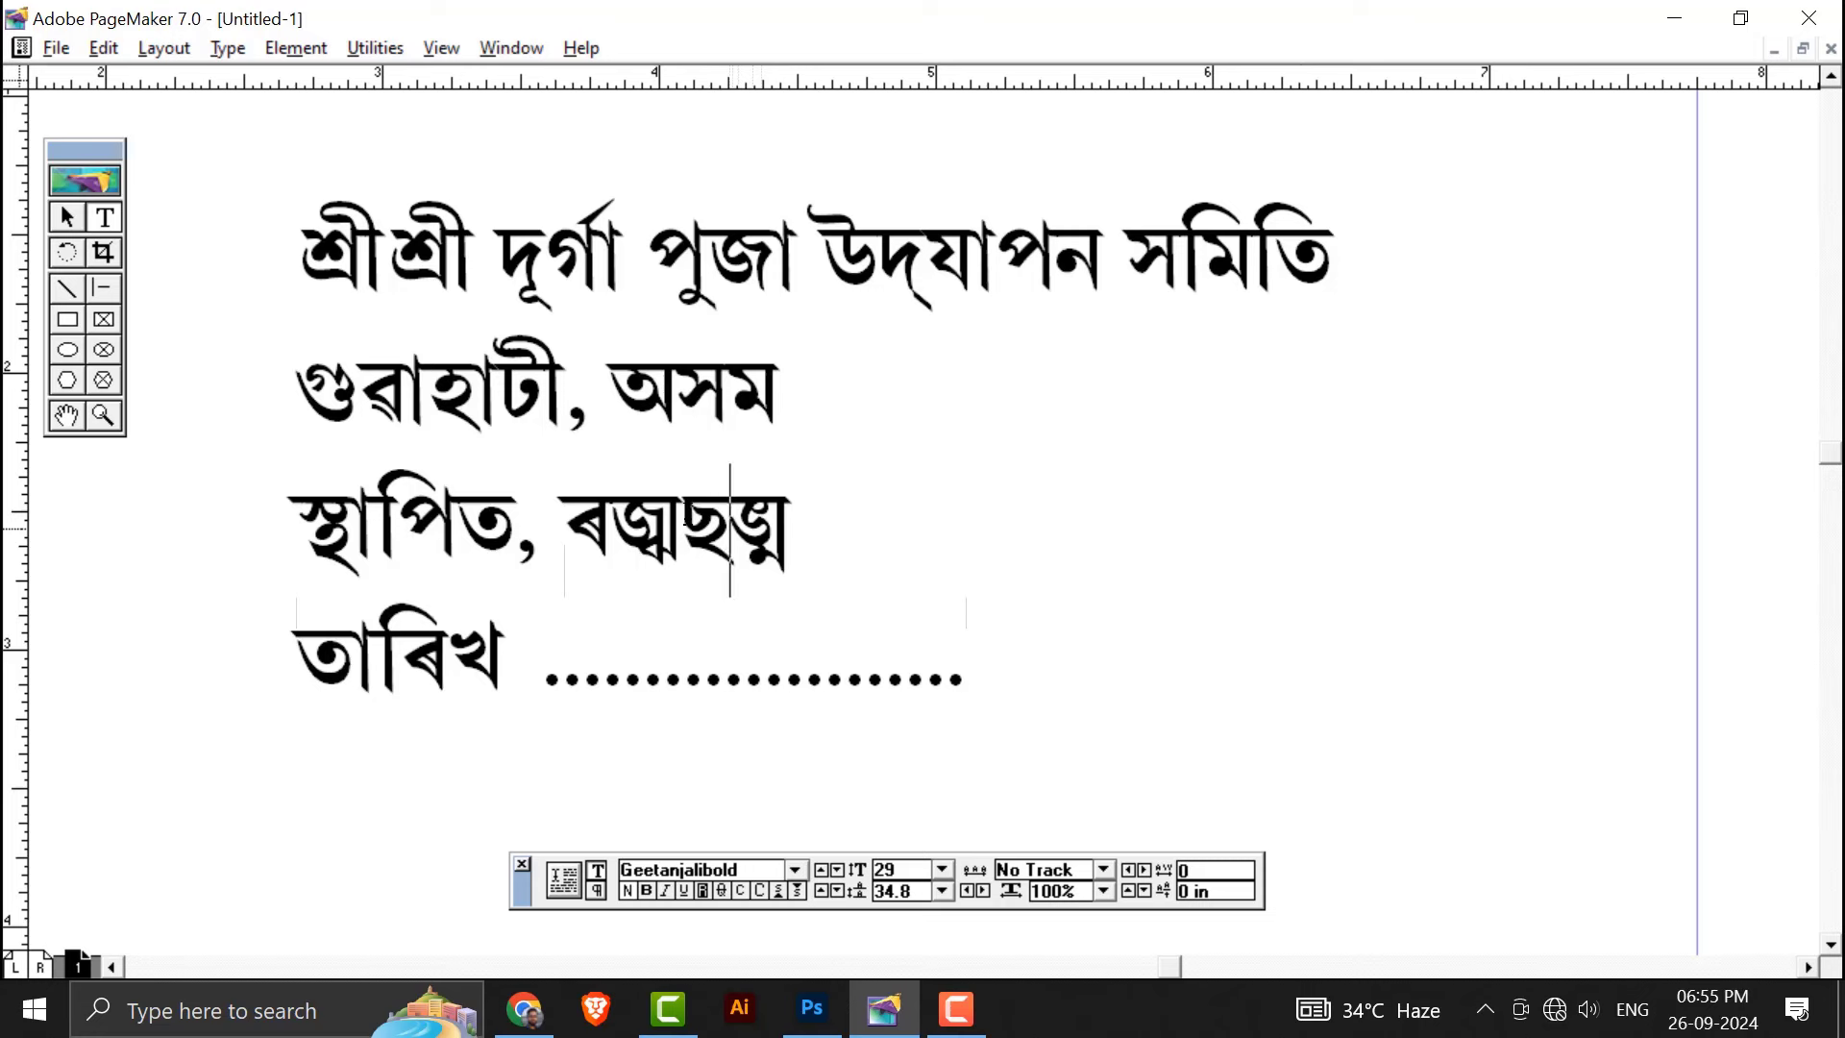
{"action": "left_click_drag", "start_coordinate": [298, 276], "coordinate": [973, 659]}
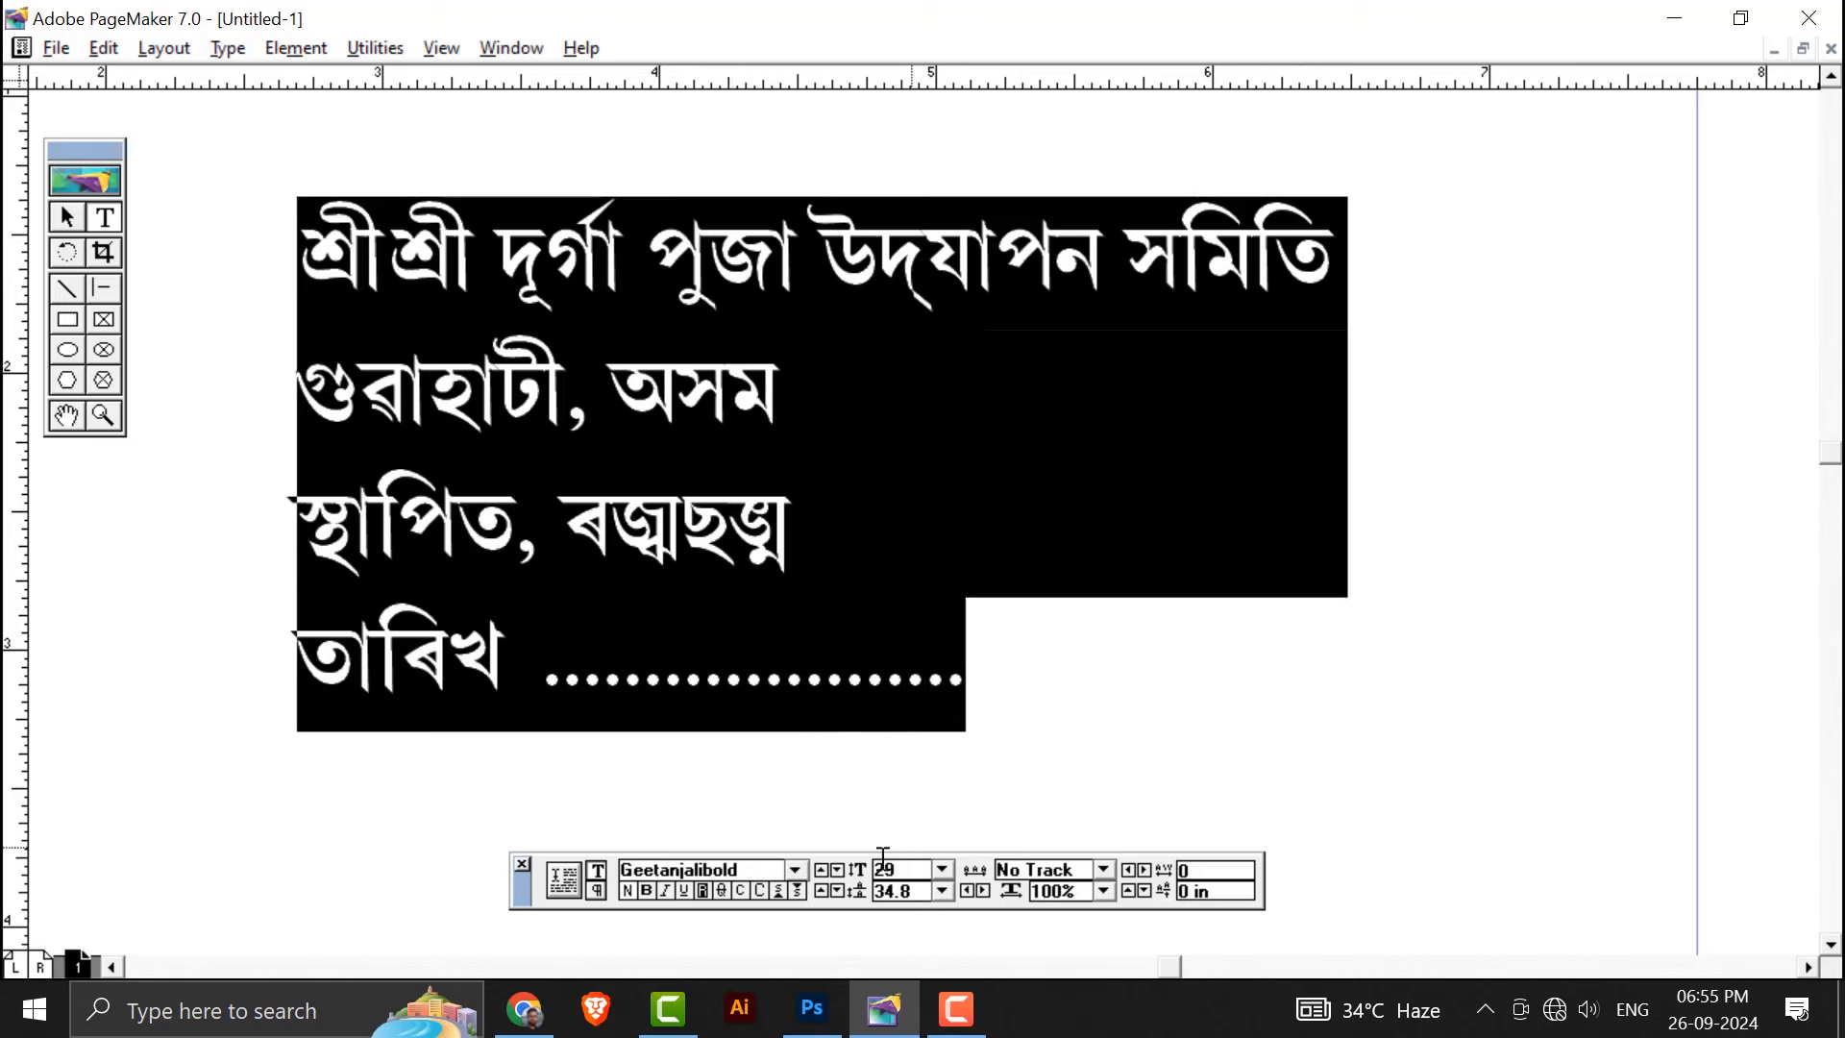
Switch to Adobe Photoshop and check the same four-line Assamese text block in the open document.
{"action": "left_click", "coordinate": [812, 1010]}
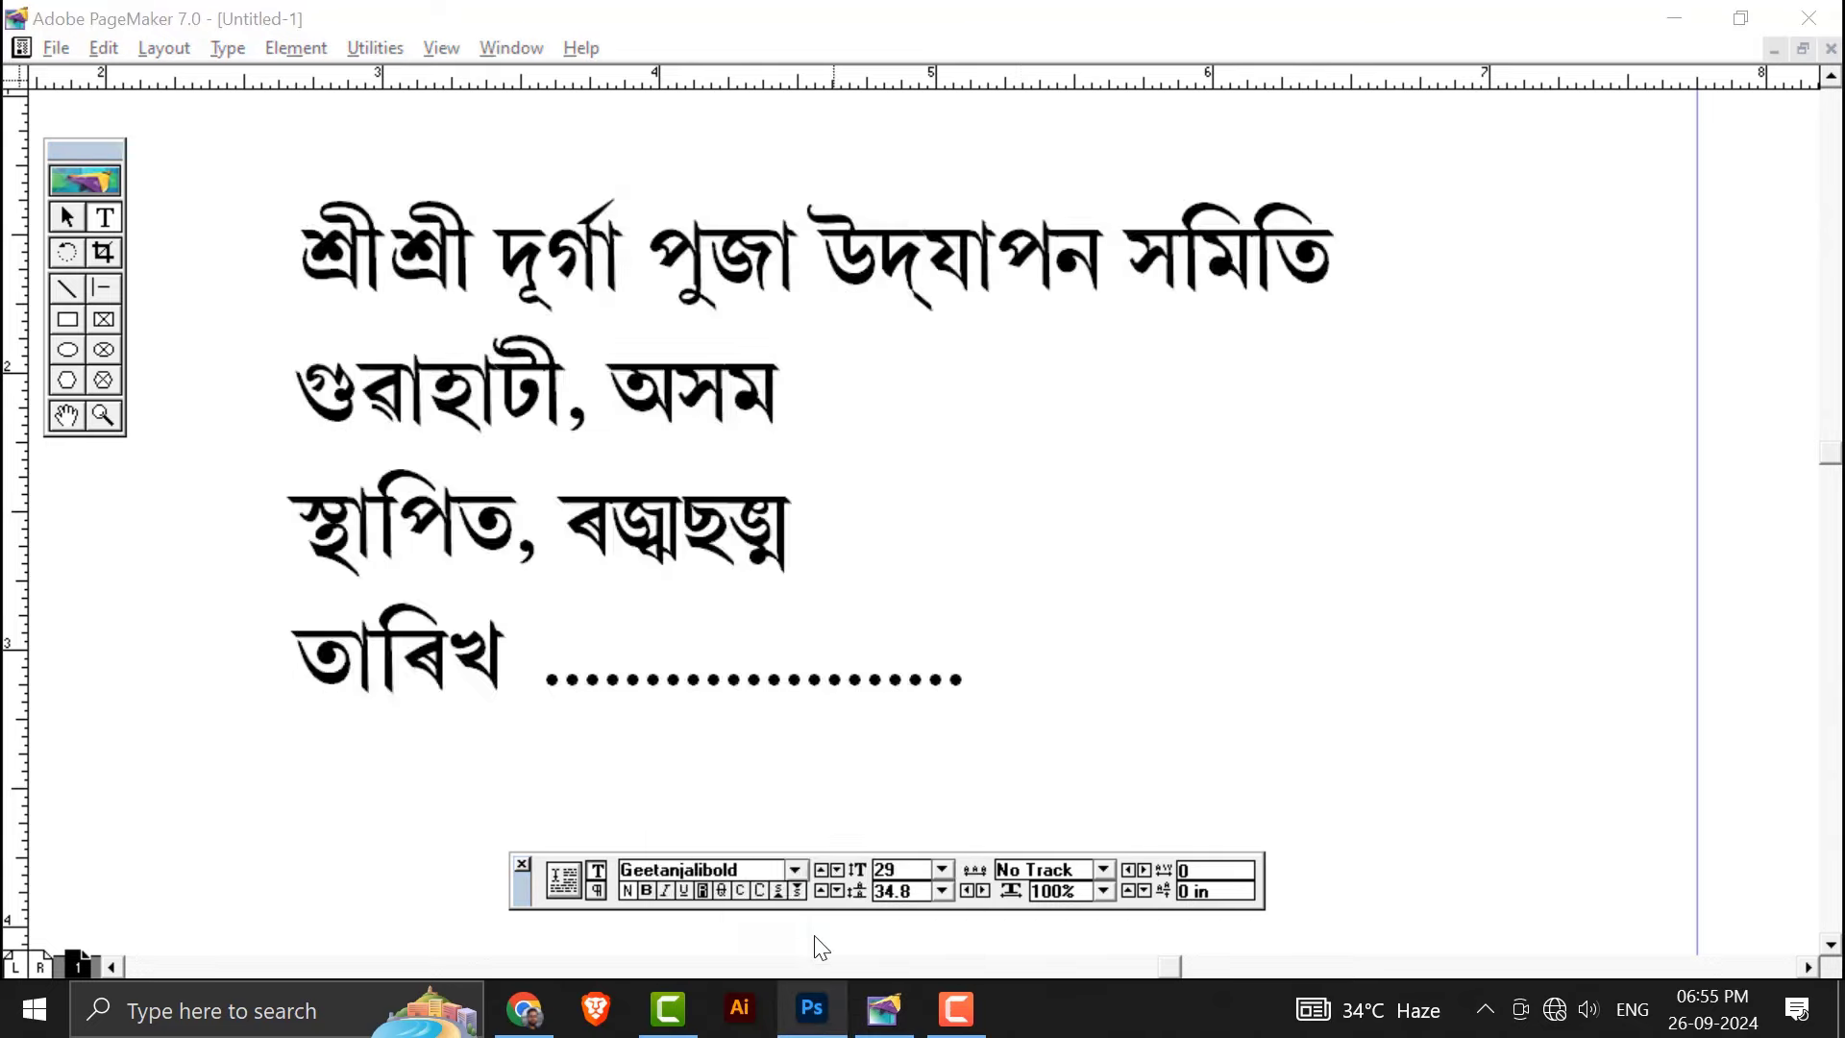
{"action": "left_click", "coordinate": [688, 427]}
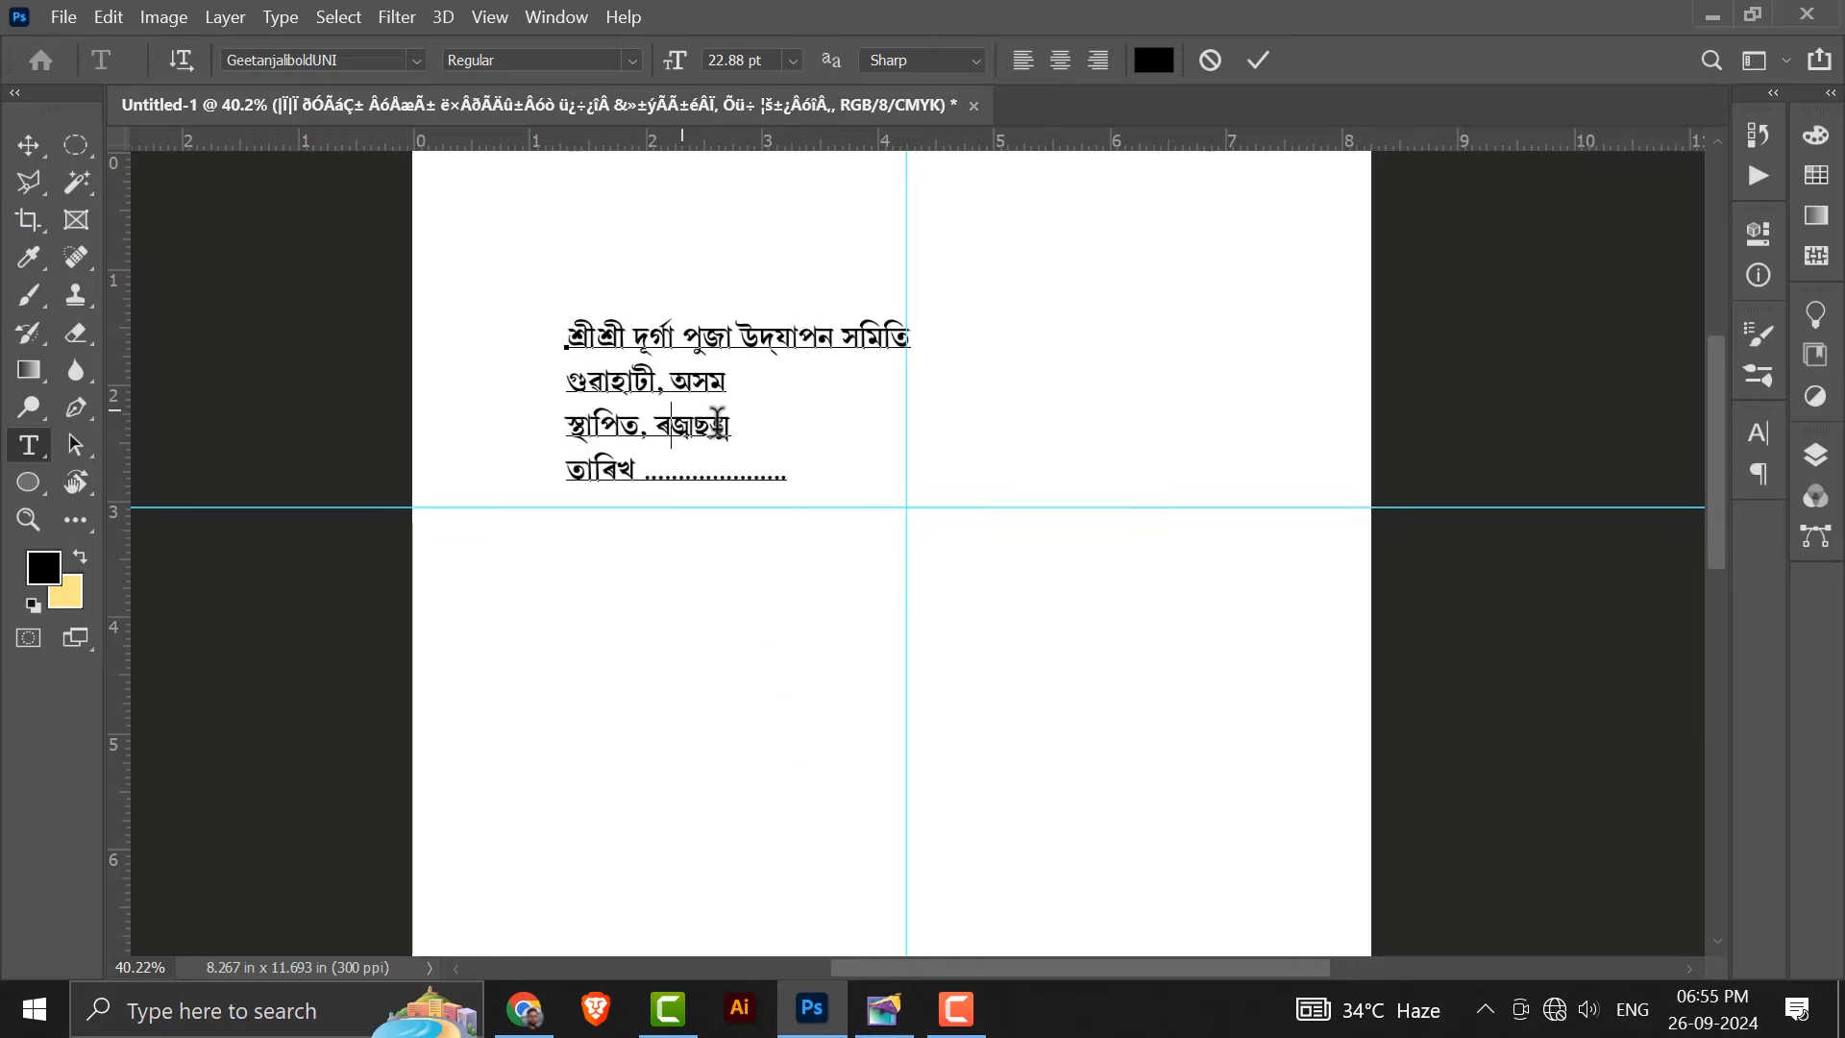
{"action": "key", "text": "ctrl+a"}
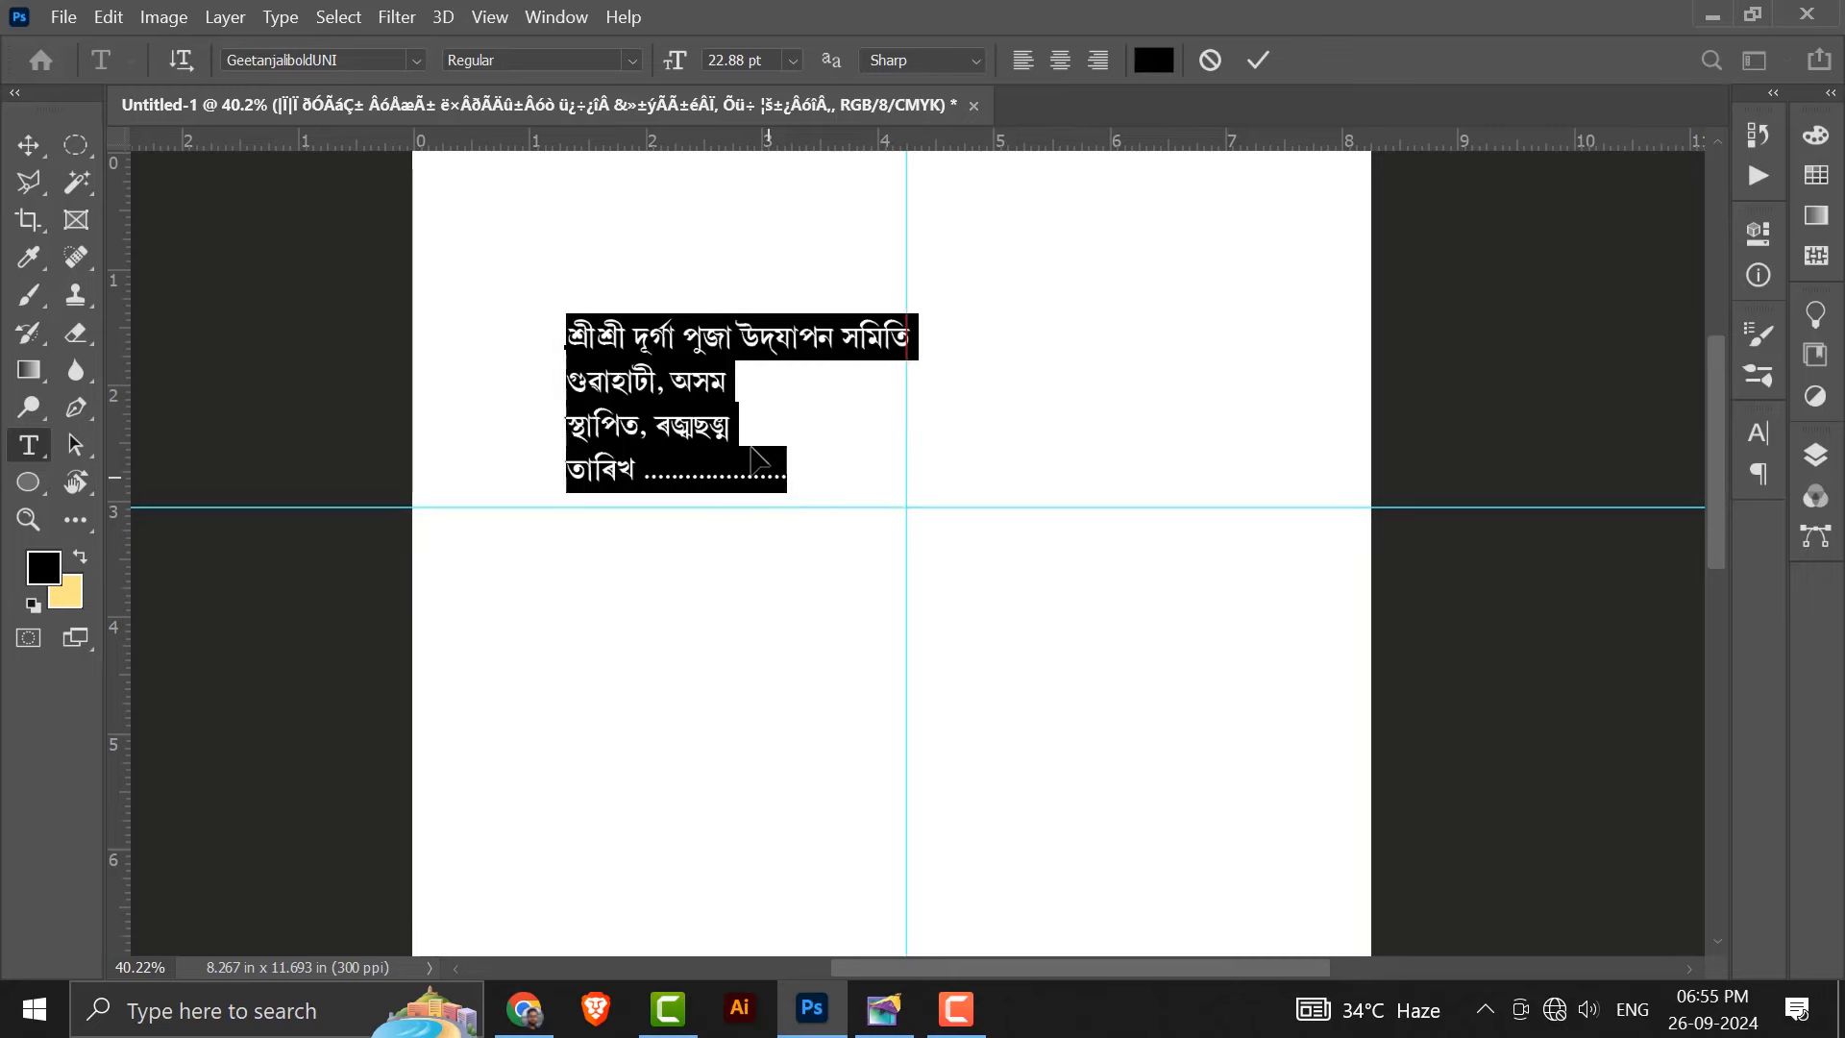
{"action": "left_click", "coordinate": [755, 459]}
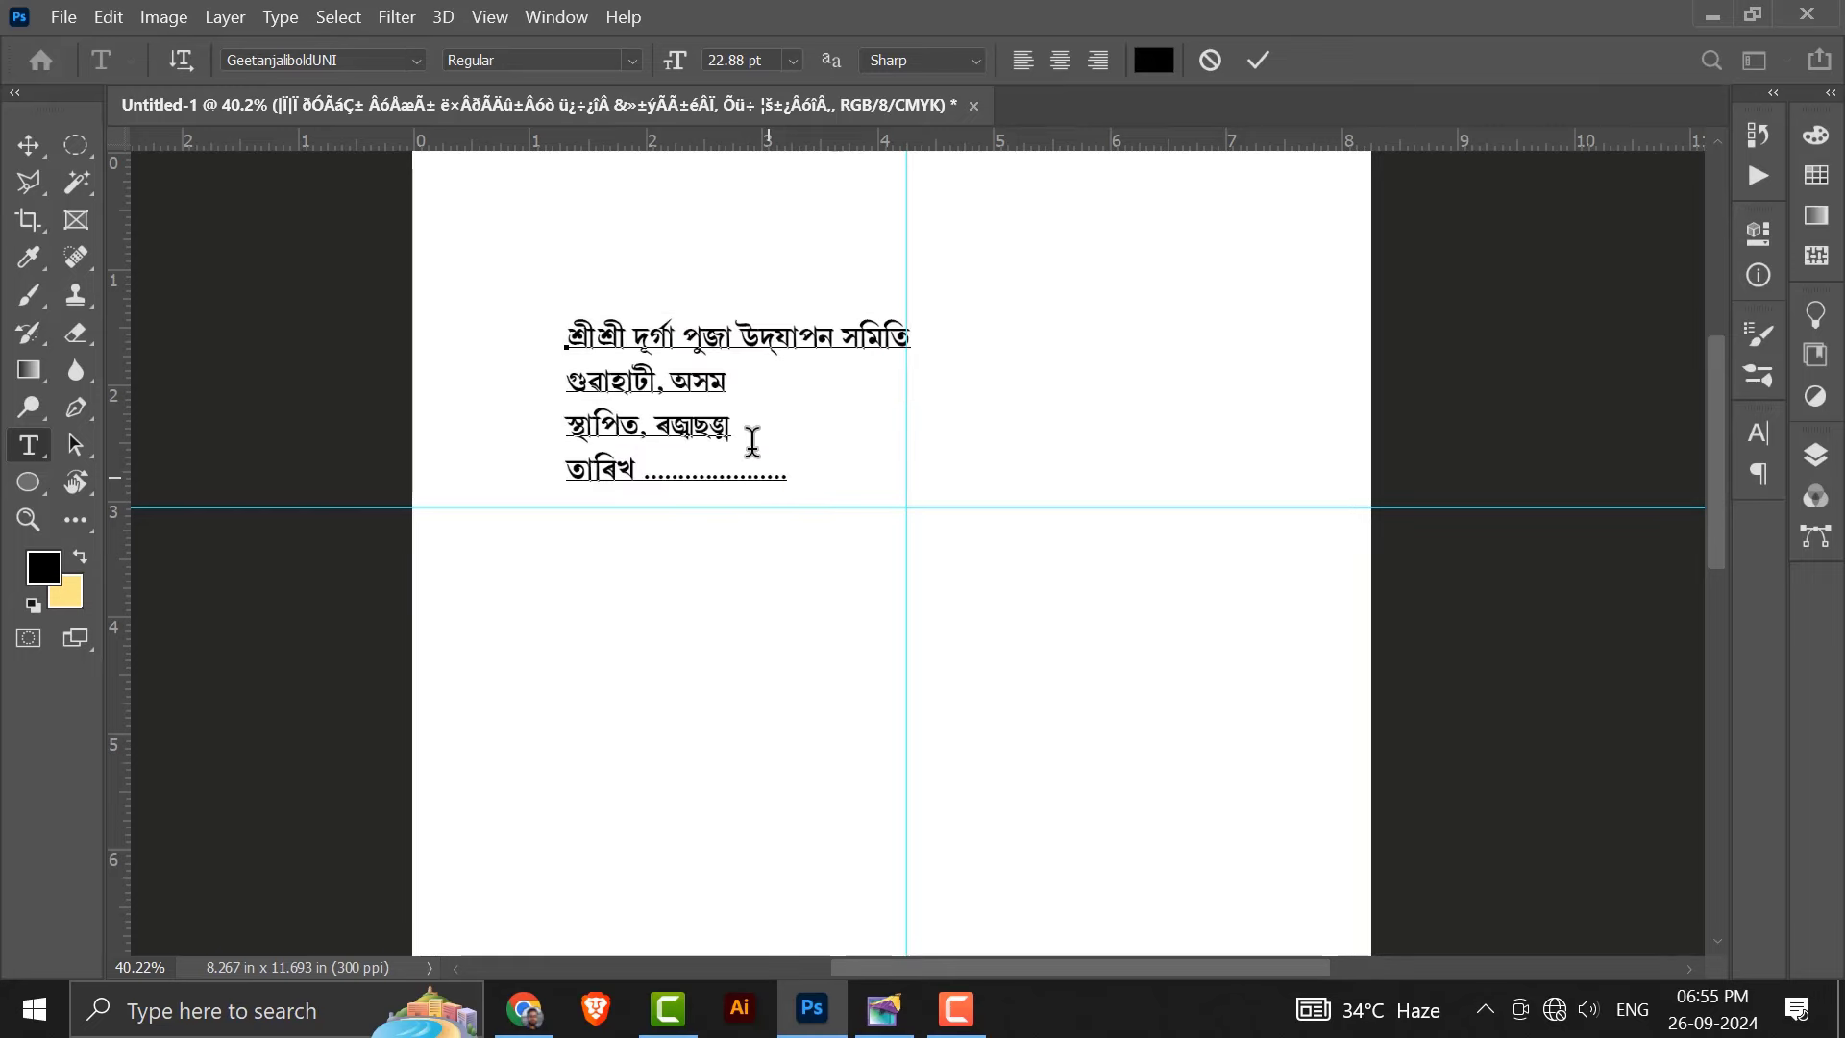
Create a new 2 x 2 inch document at 300 pixels/inch in RGB Color with a white background.
{"action": "left_click", "coordinate": [64, 16]}
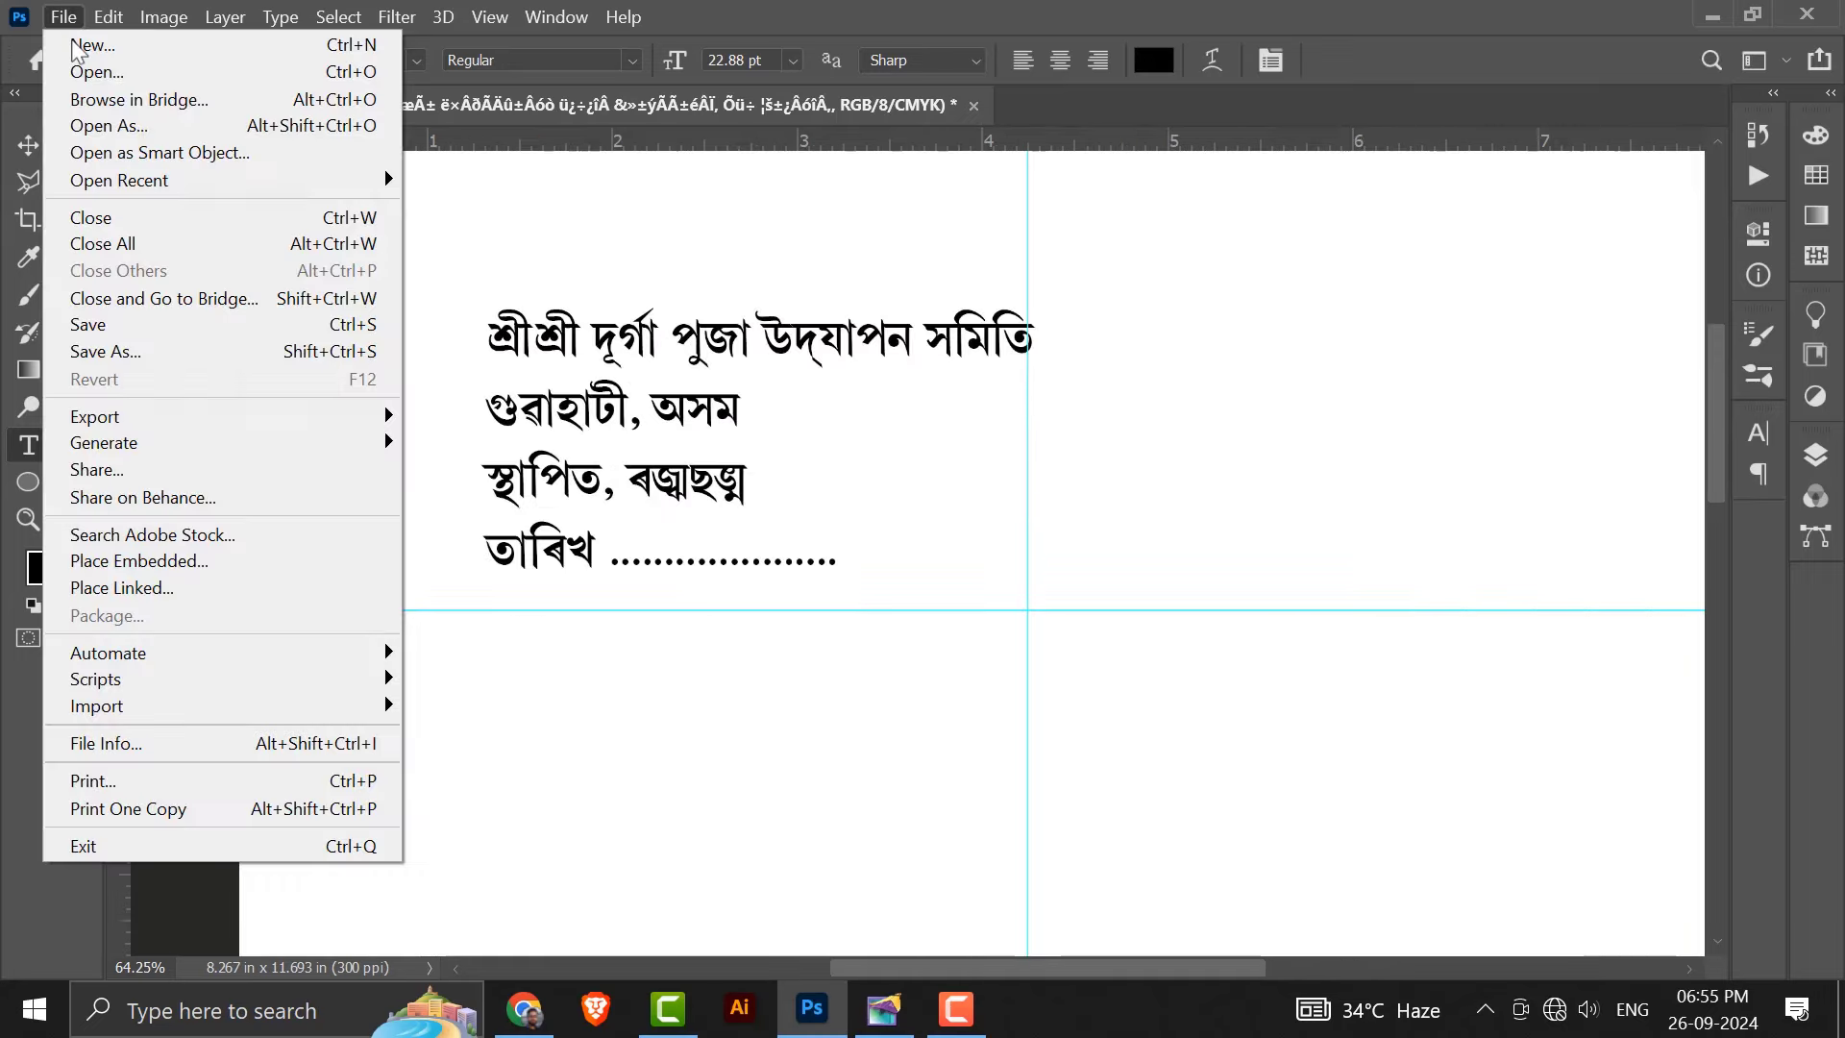
{"action": "left_click", "coordinate": [72, 40]}
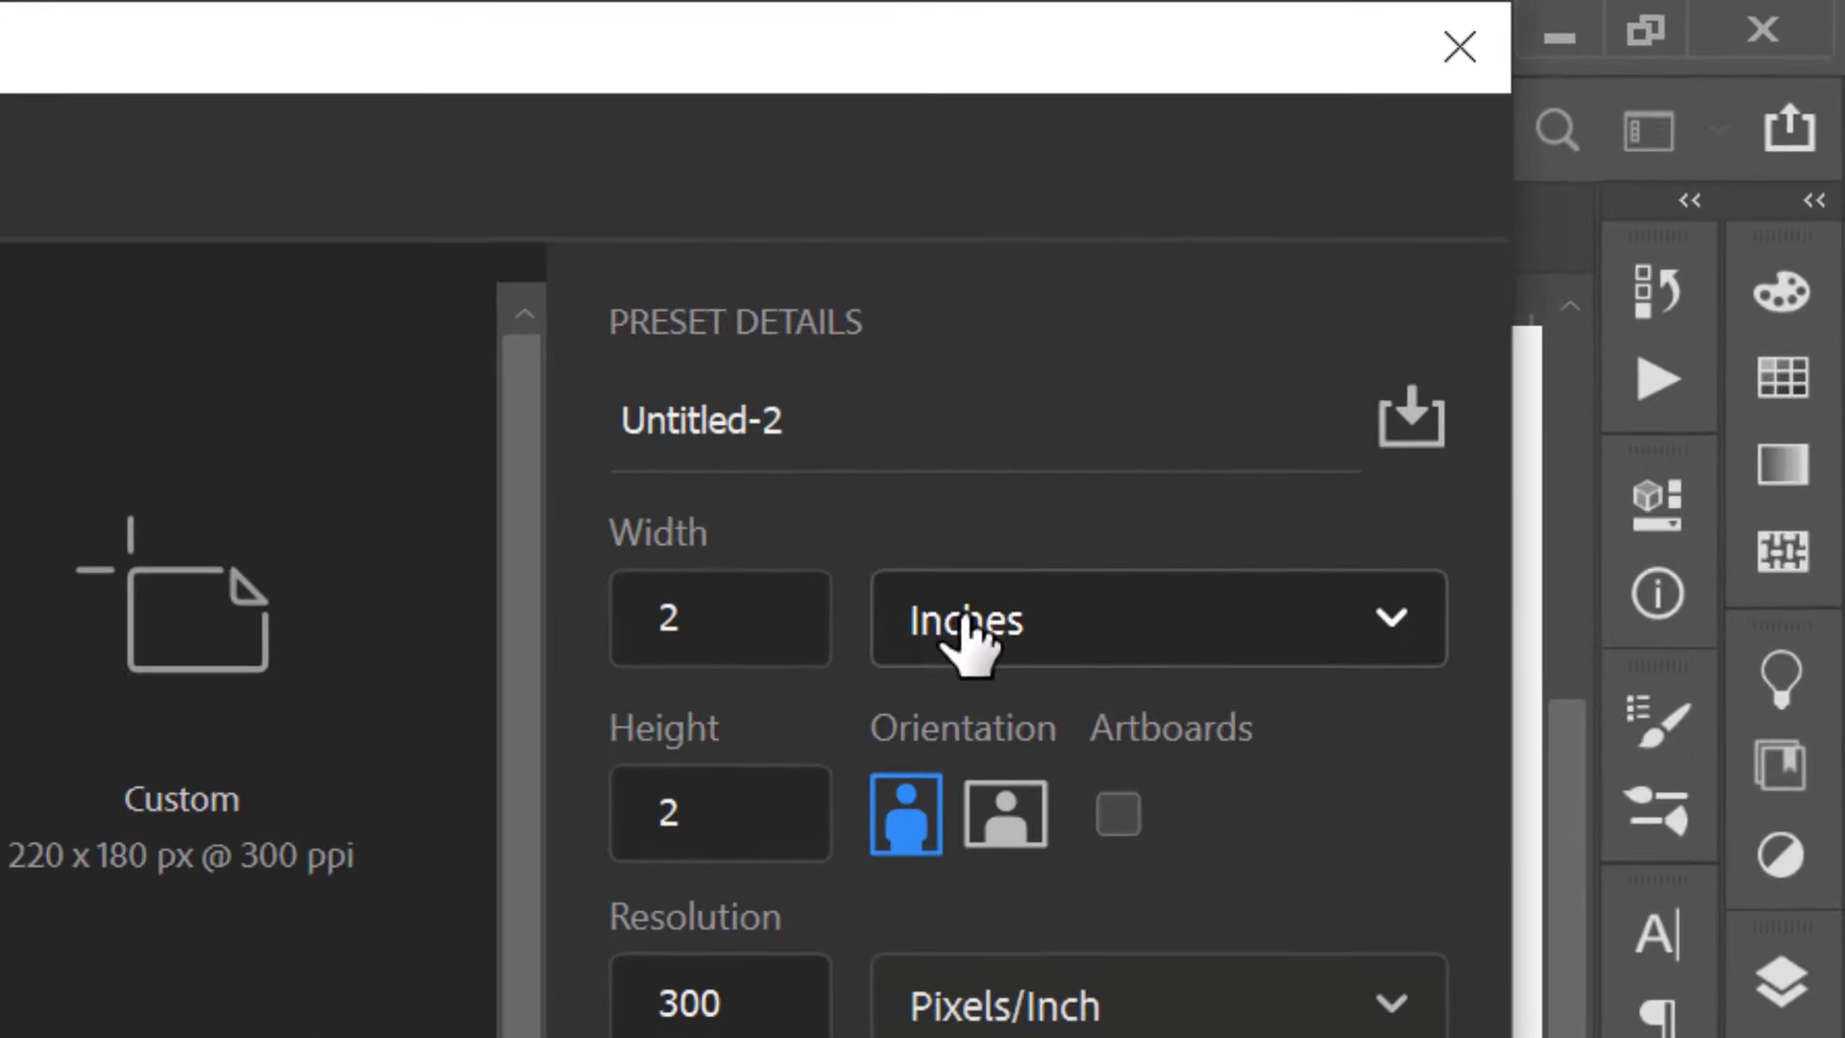
{"action": "left_click", "coordinate": [1436, 287]}
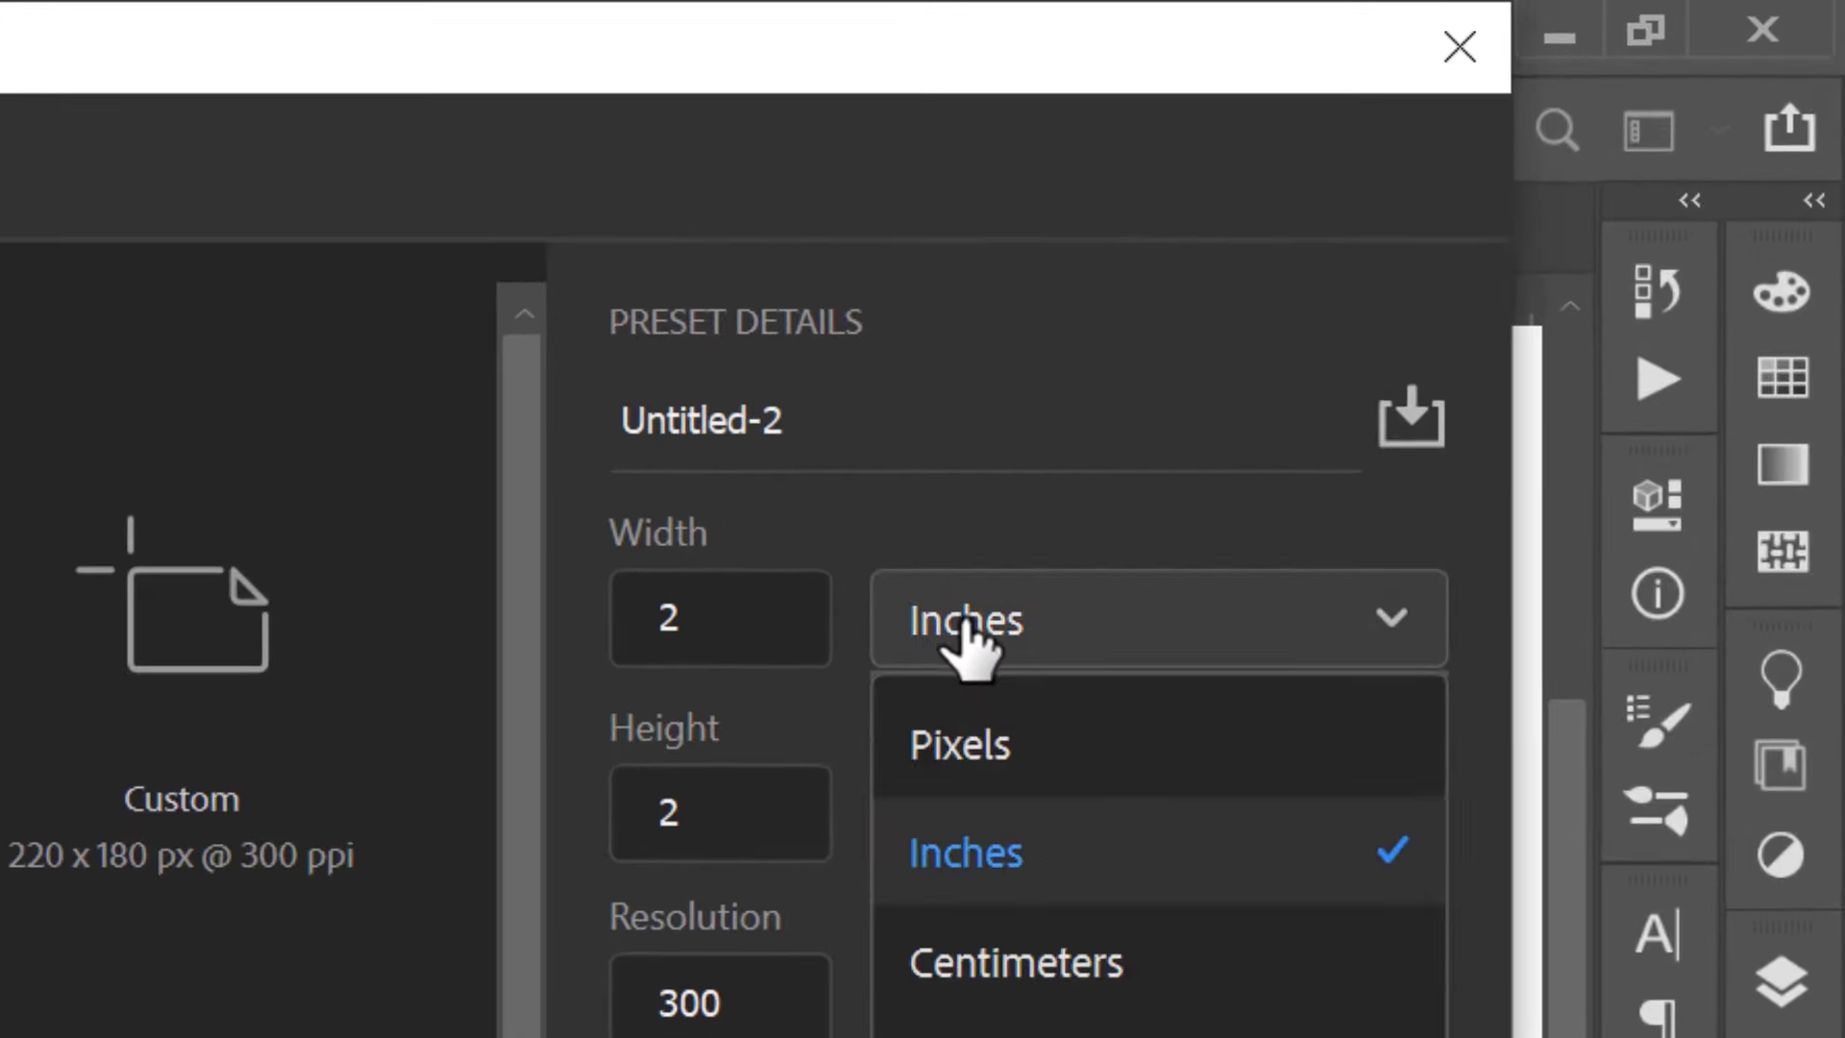
{"action": "left_click", "coordinate": [1004, 858]}
{"action": "left_click", "coordinate": [783, 629]}
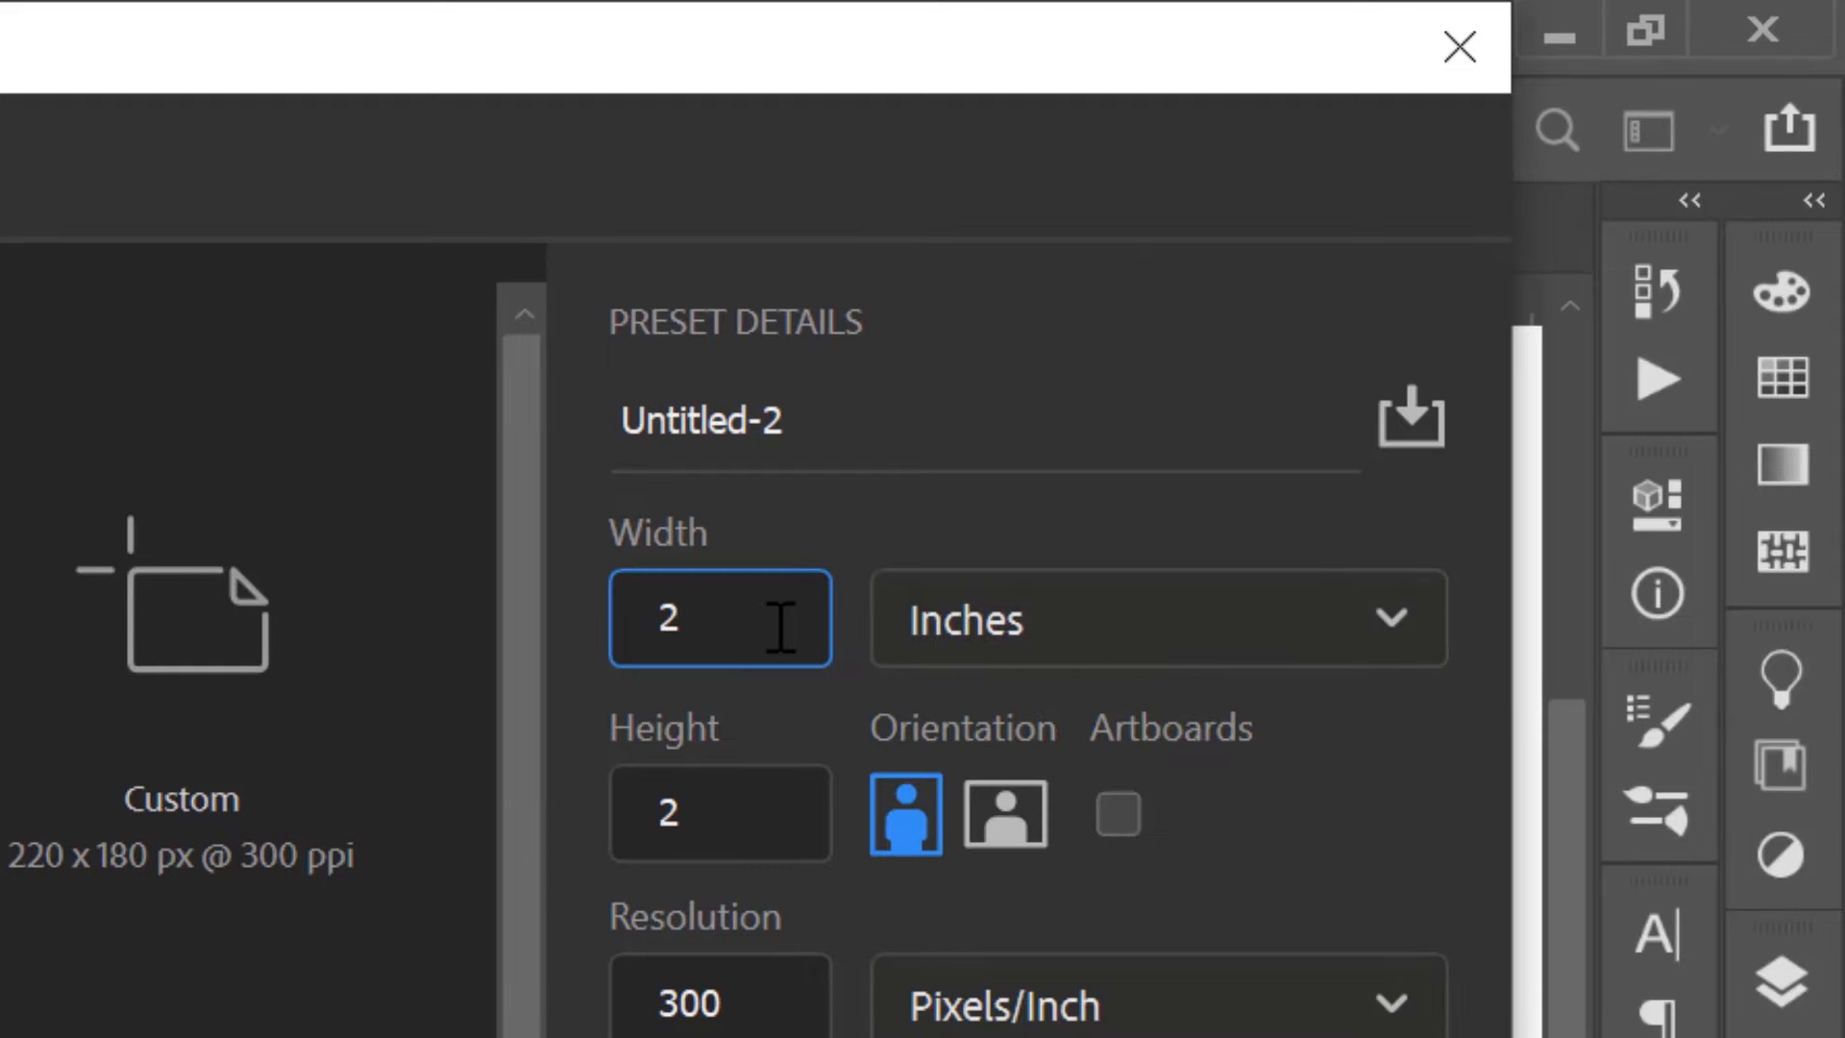
{"action": "left_click_drag", "start_coordinate": [780, 629], "coordinate": [620, 629]}
{"action": "type", "text": "2"}
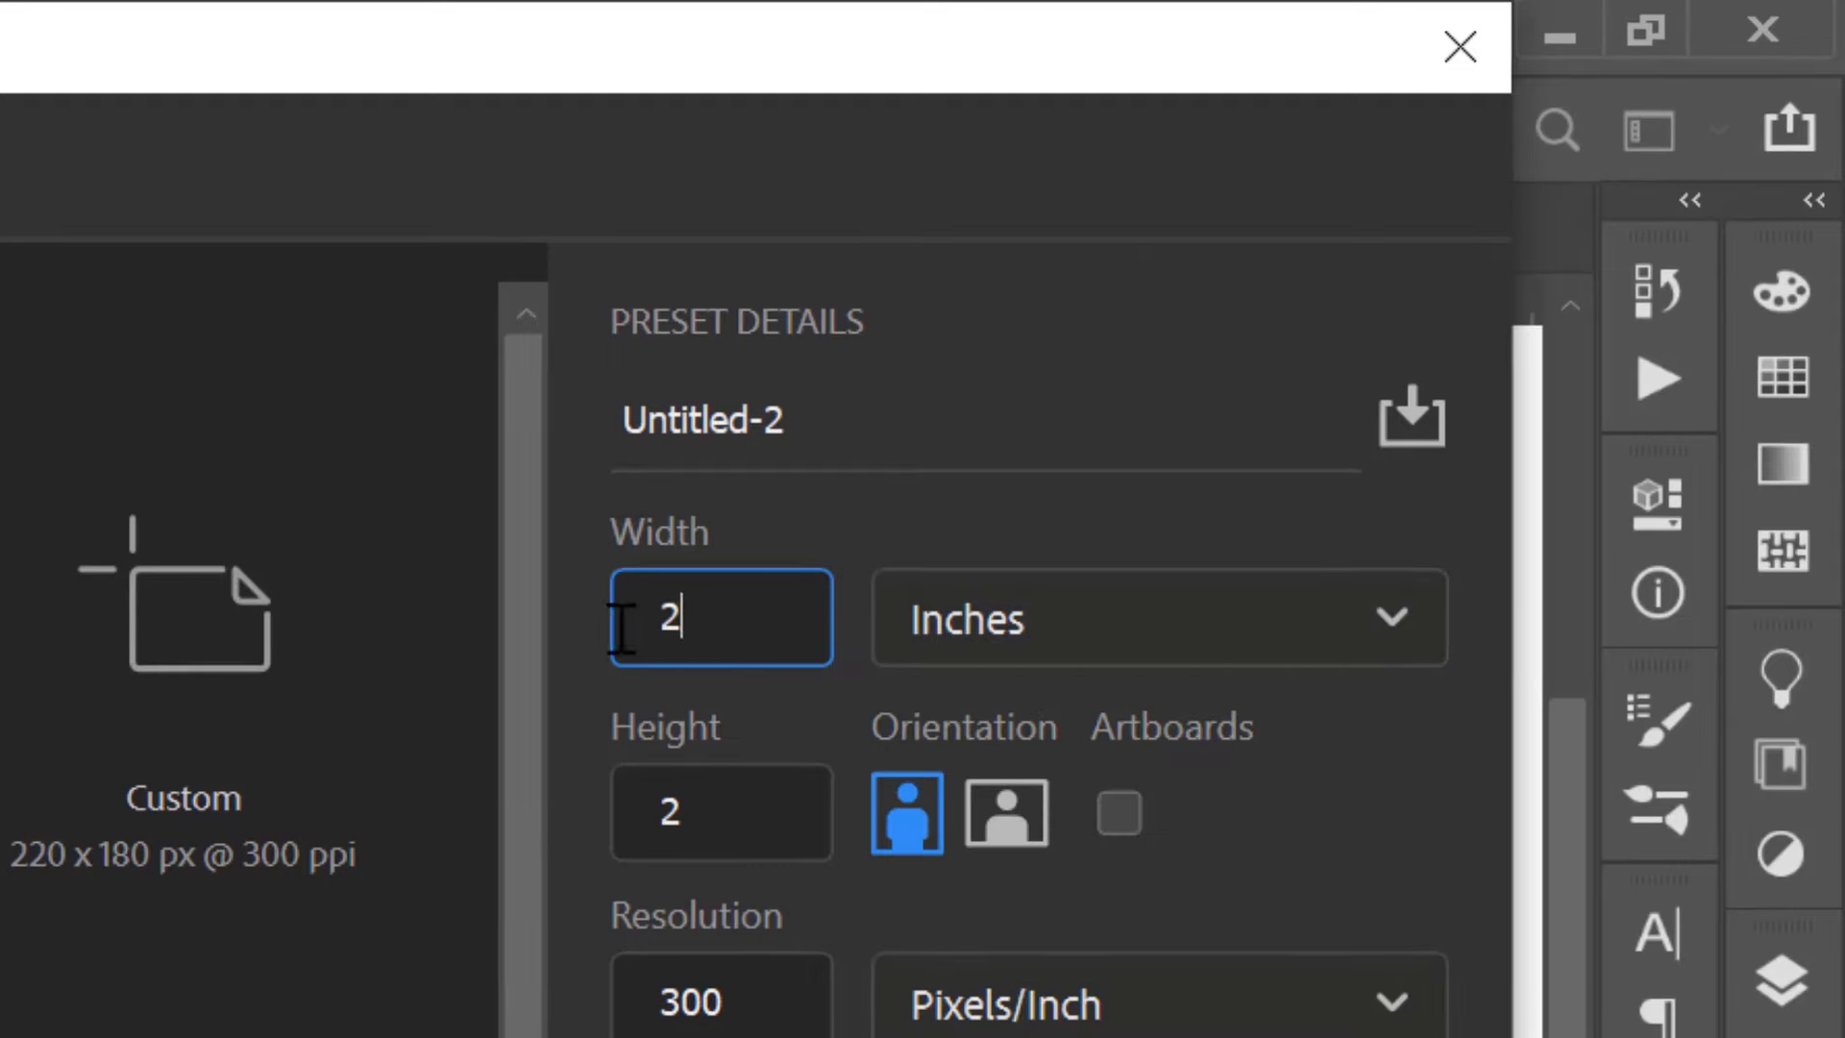
{"action": "key", "text": "Tab"}
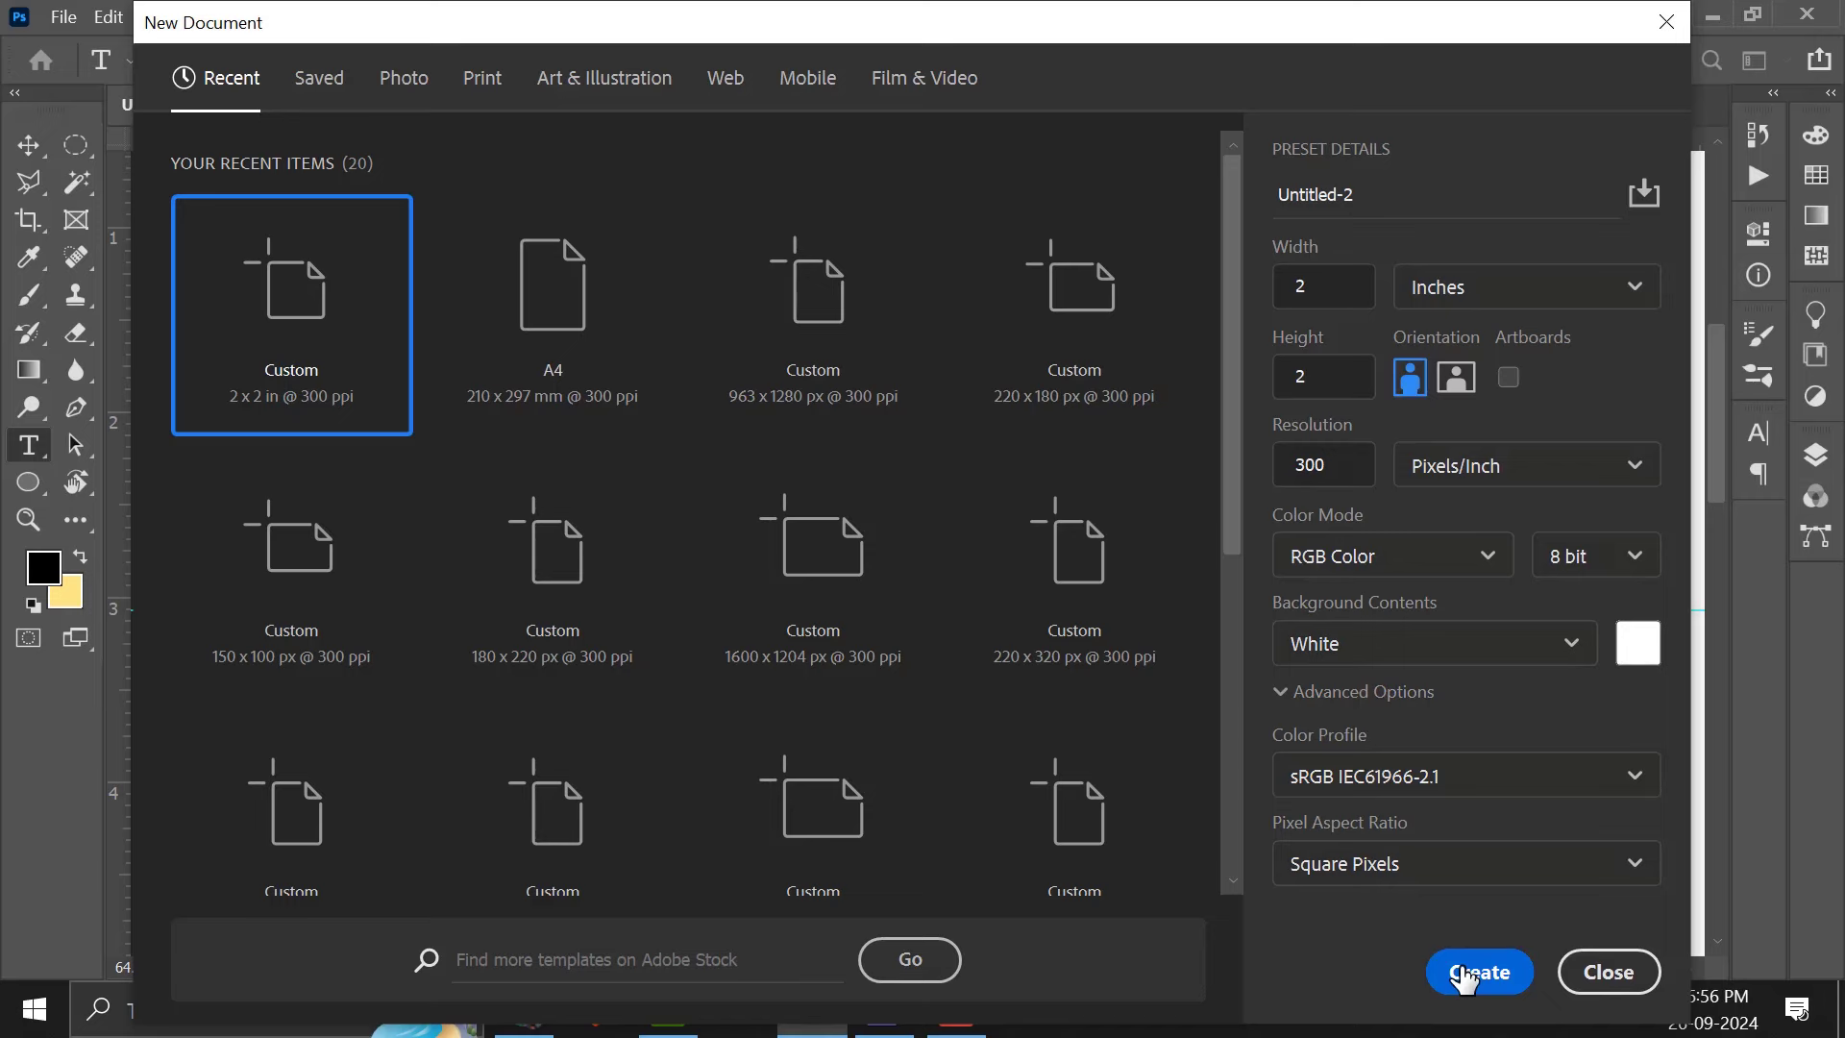
{"action": "left_click", "coordinate": [1478, 971]}
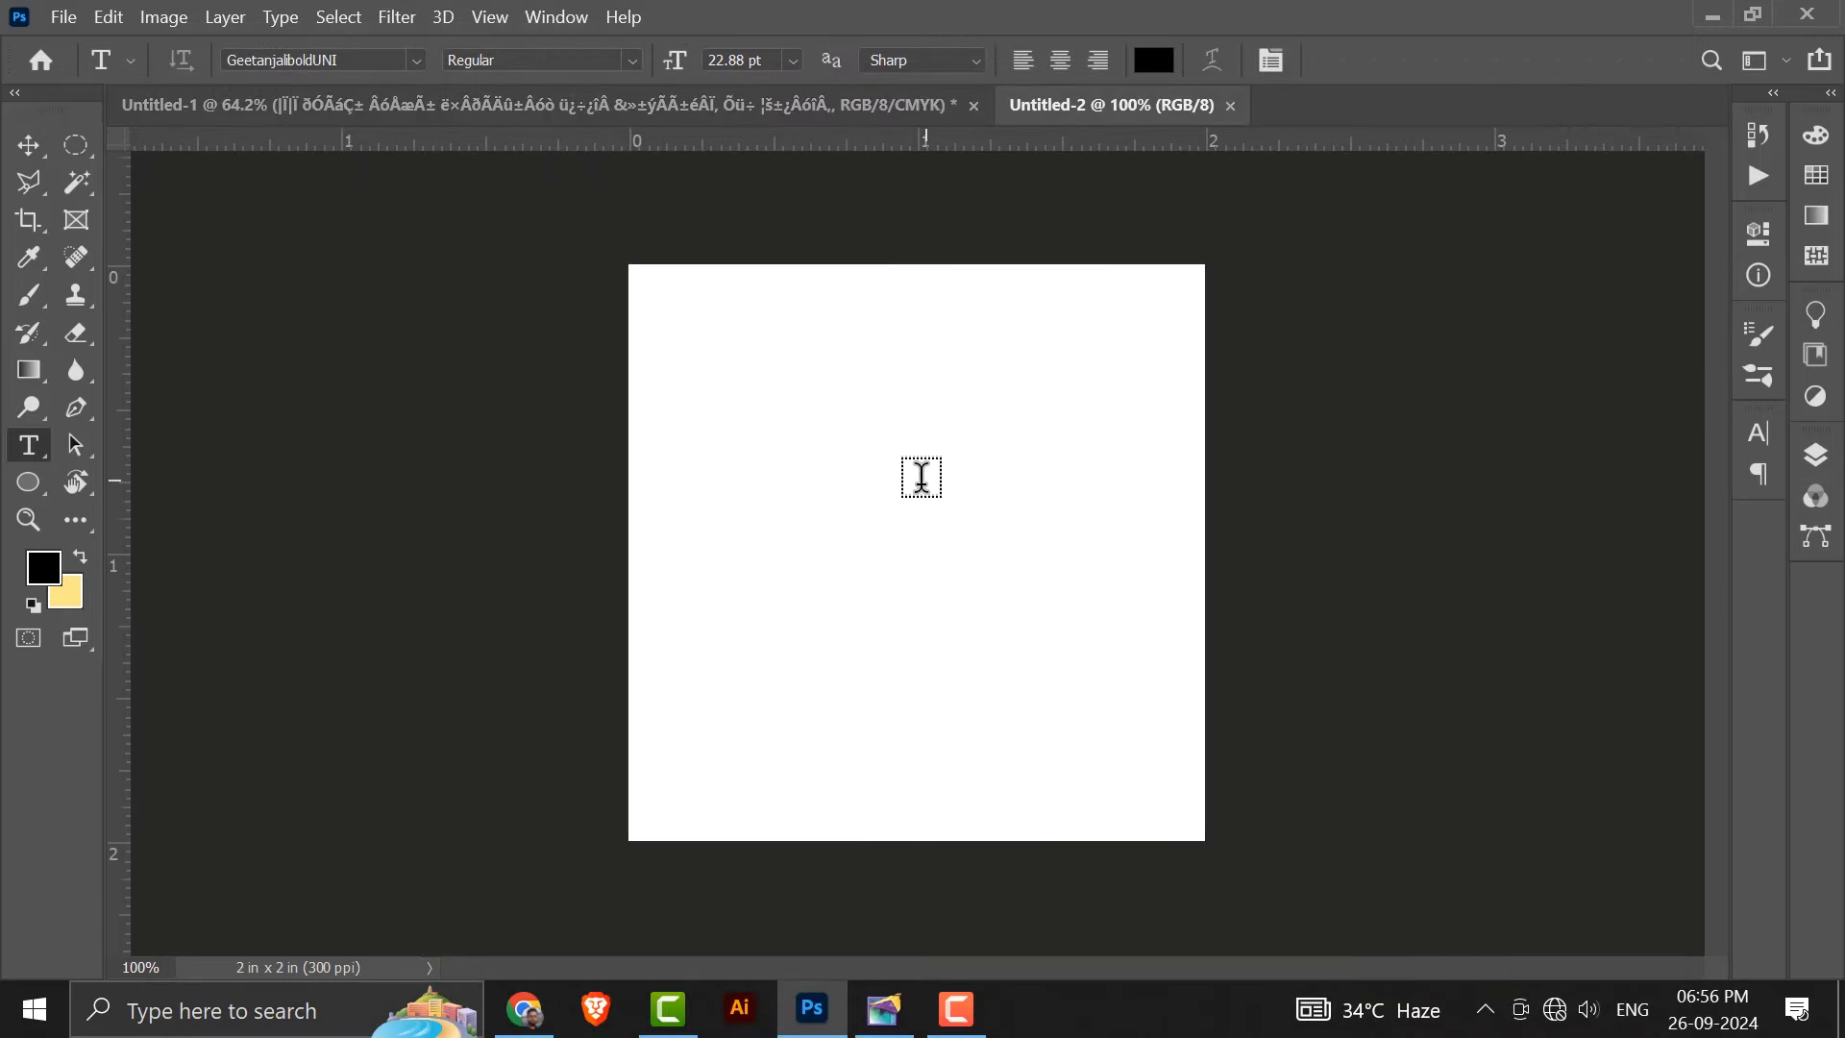
Place a vertical and a horizontal guide through the canvas centre, using the transform box of the whole canvas as reference.
{"action": "left_click", "coordinate": [28, 145]}
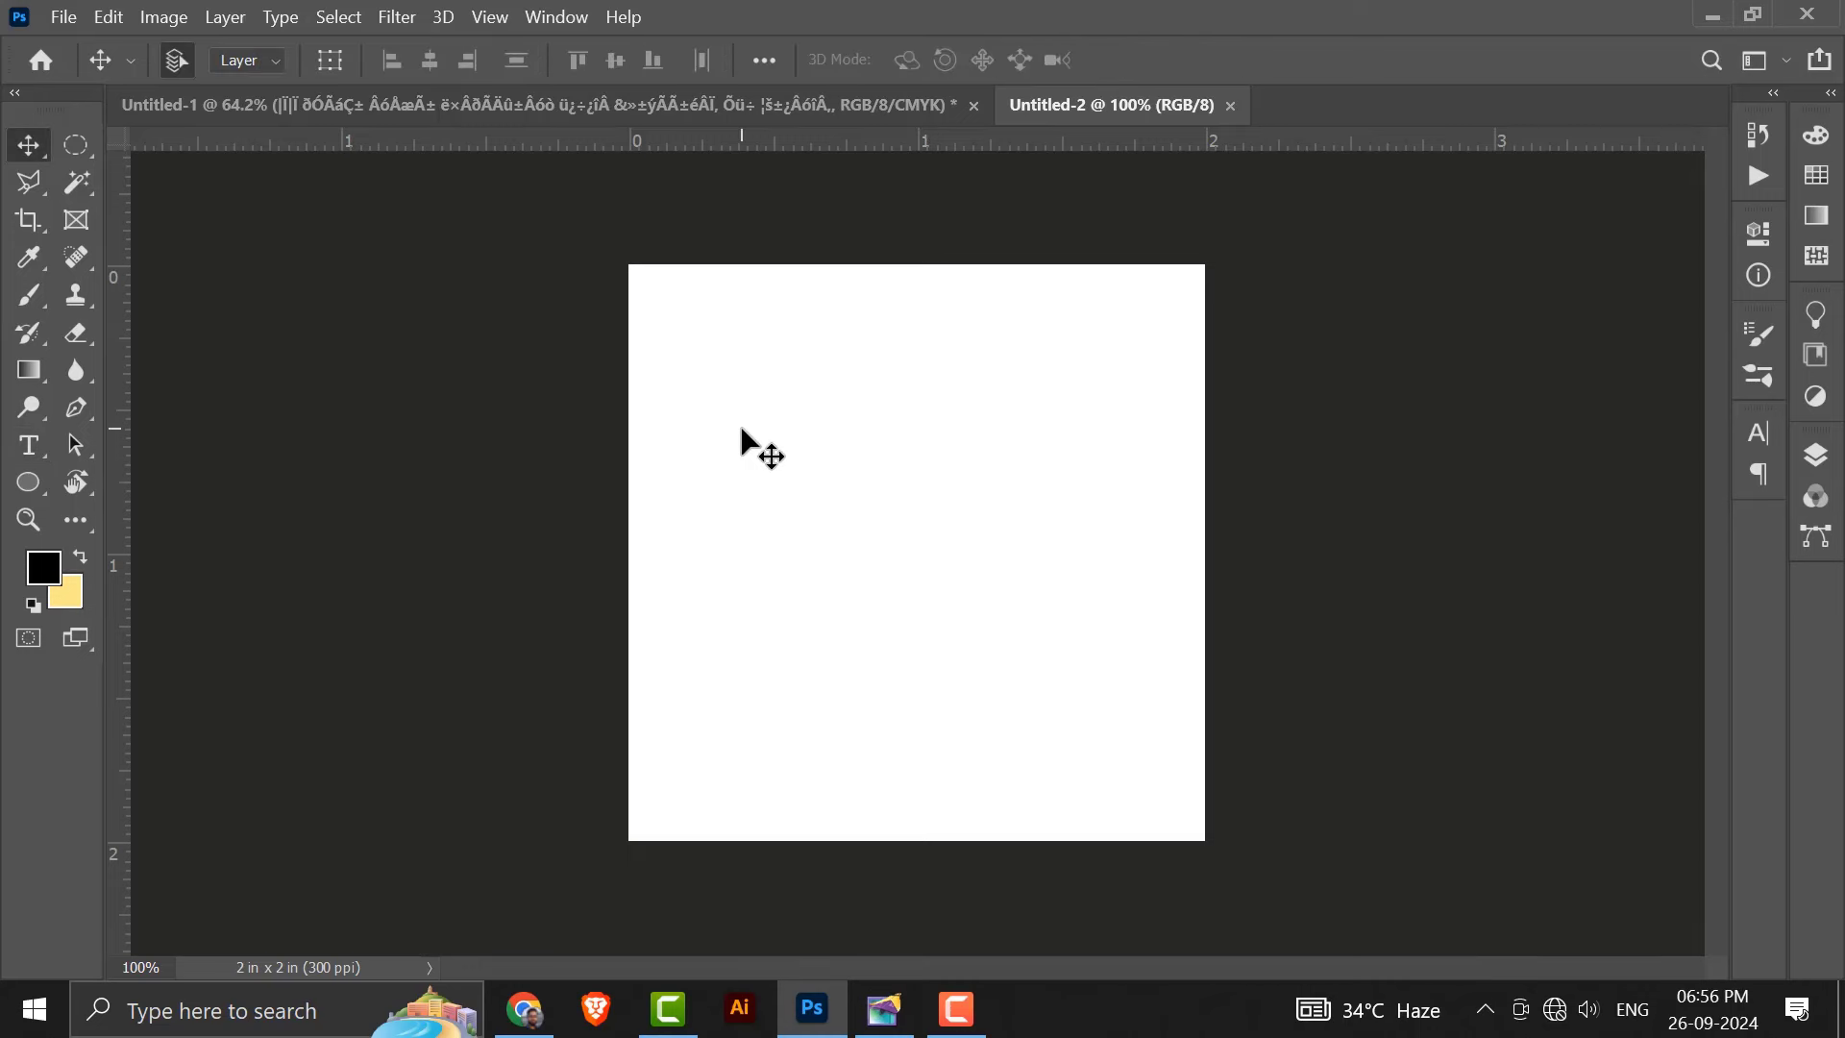
{"action": "key", "text": "ctrl+a"}
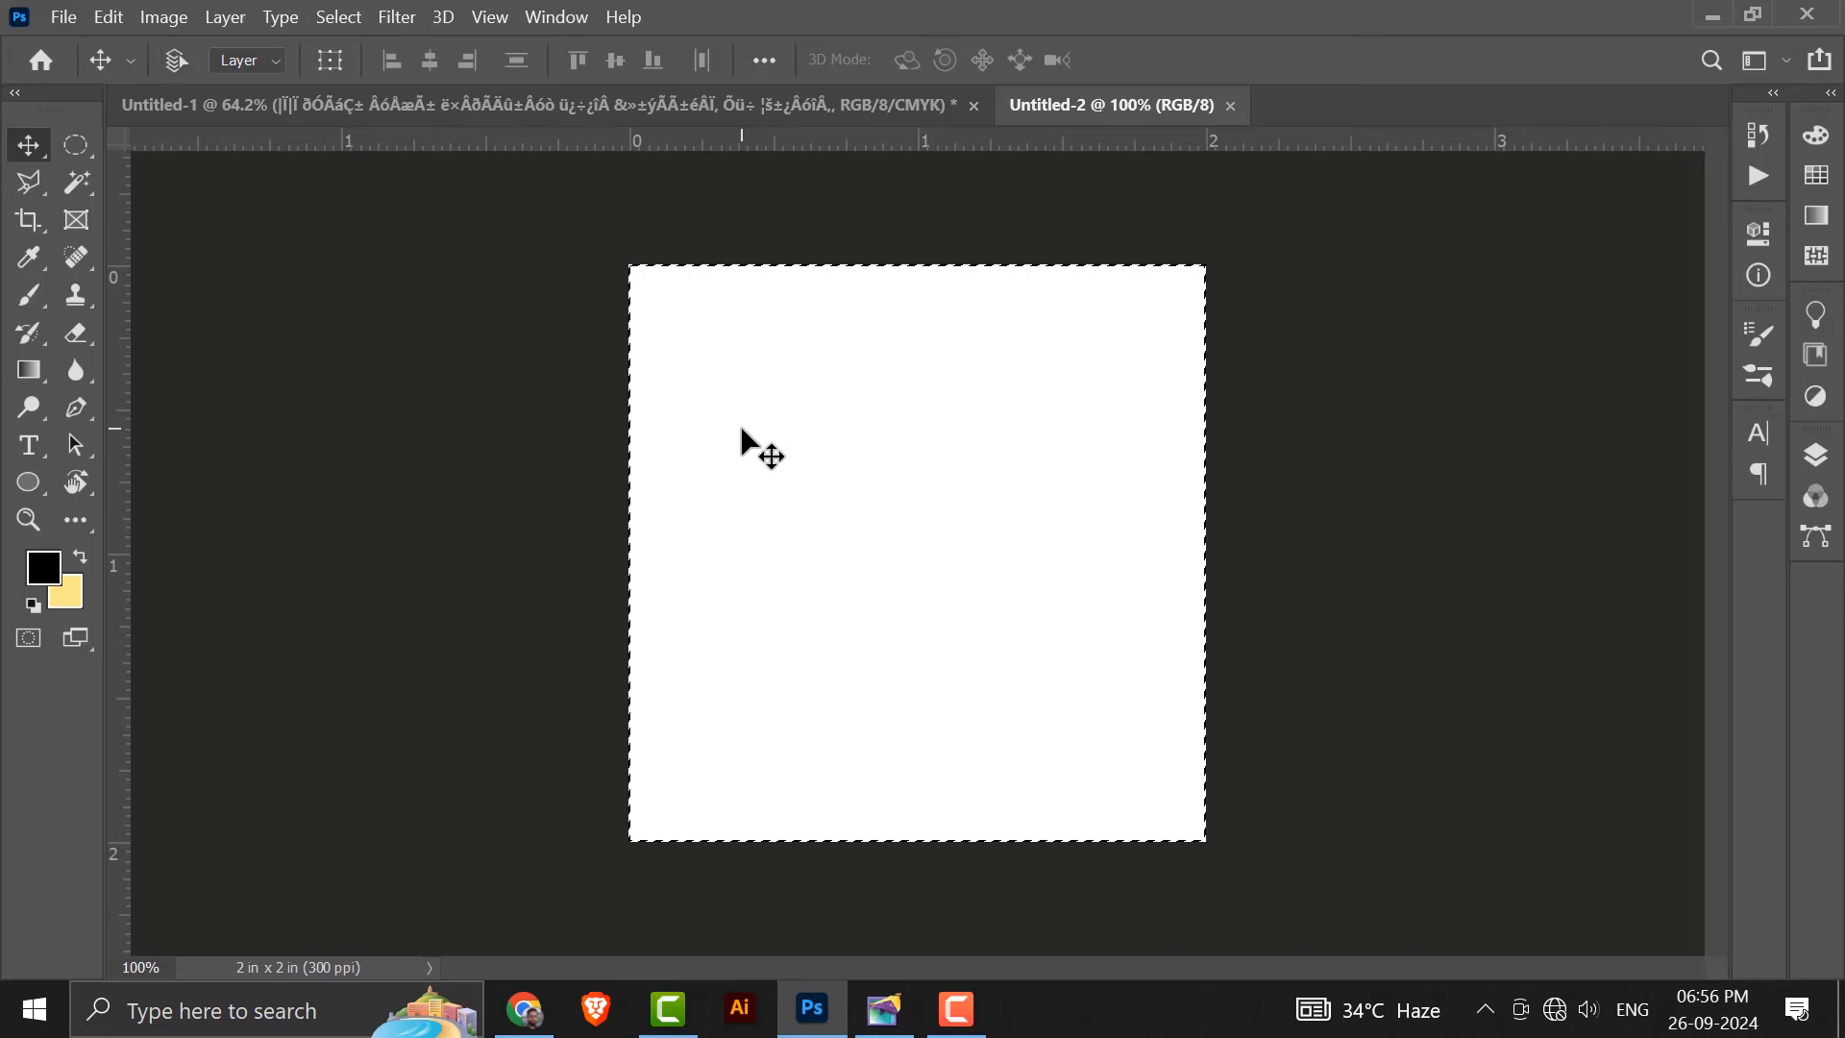
{"action": "key", "text": "ctrl+t"}
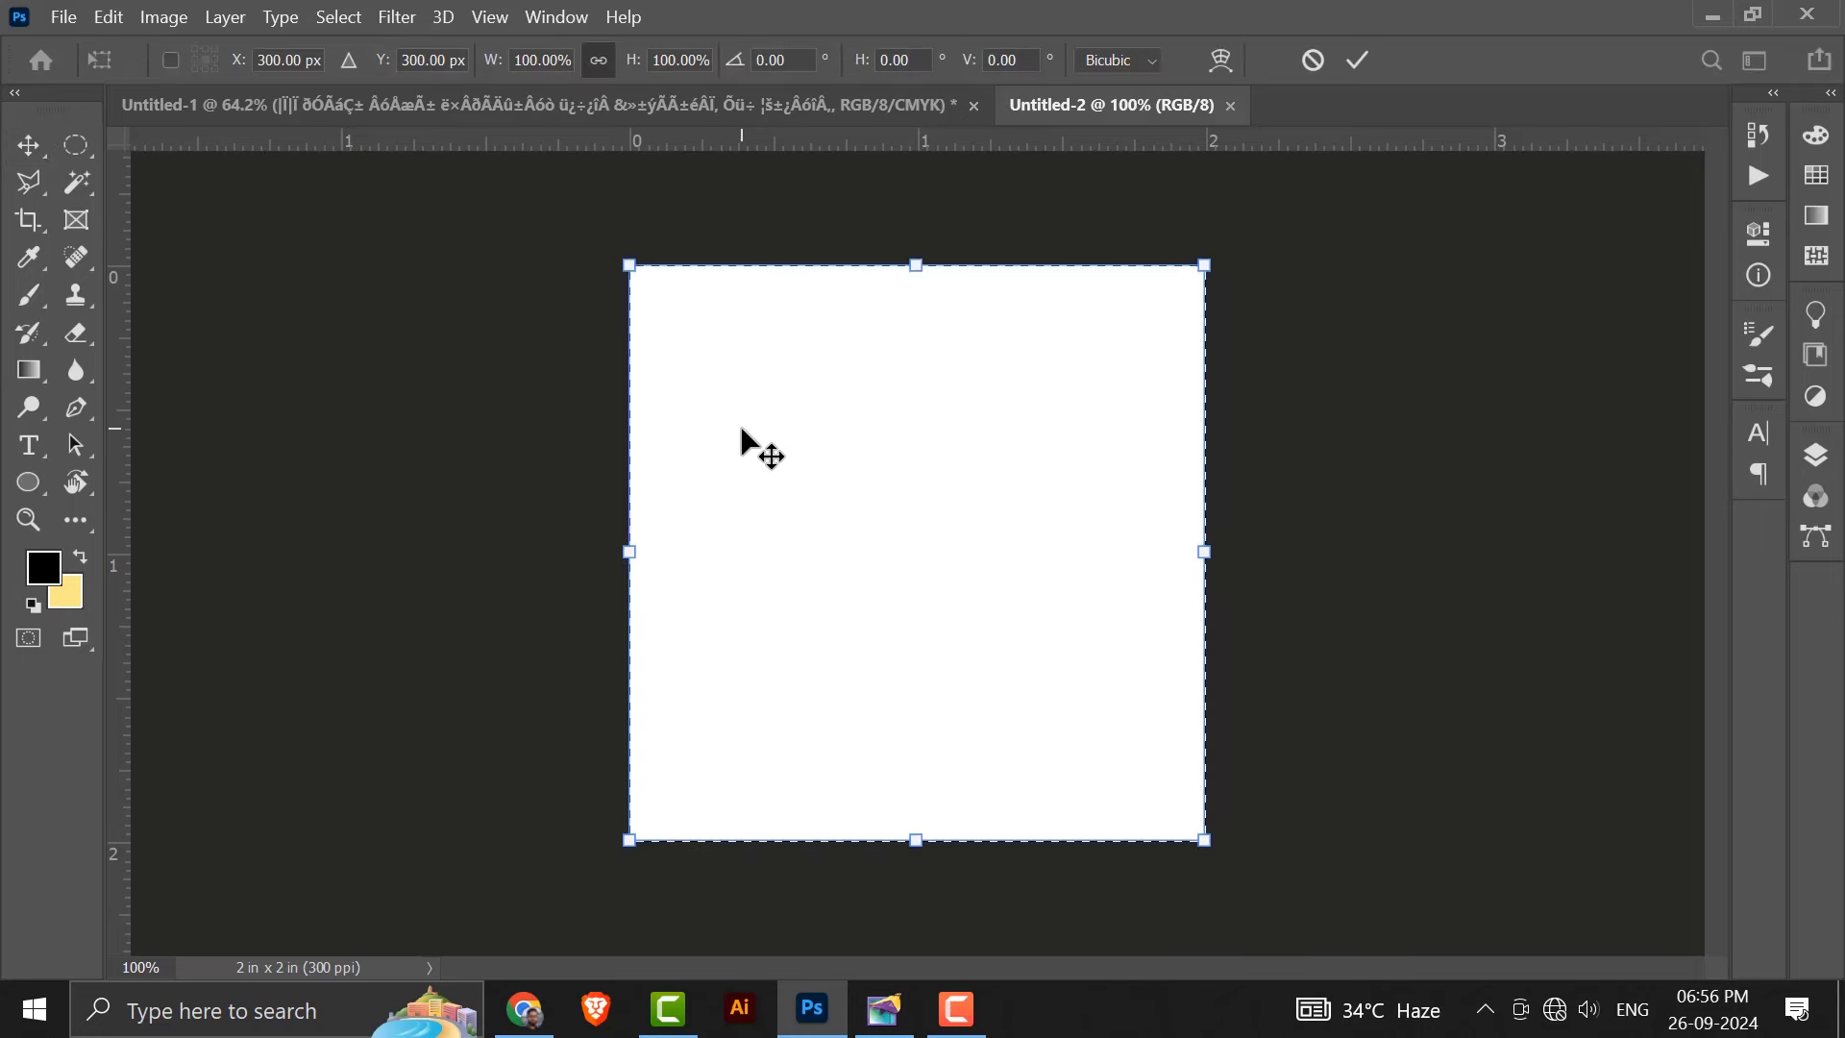
{"action": "left_click_drag", "start_coordinate": [122, 427], "coordinate": [922, 422]}
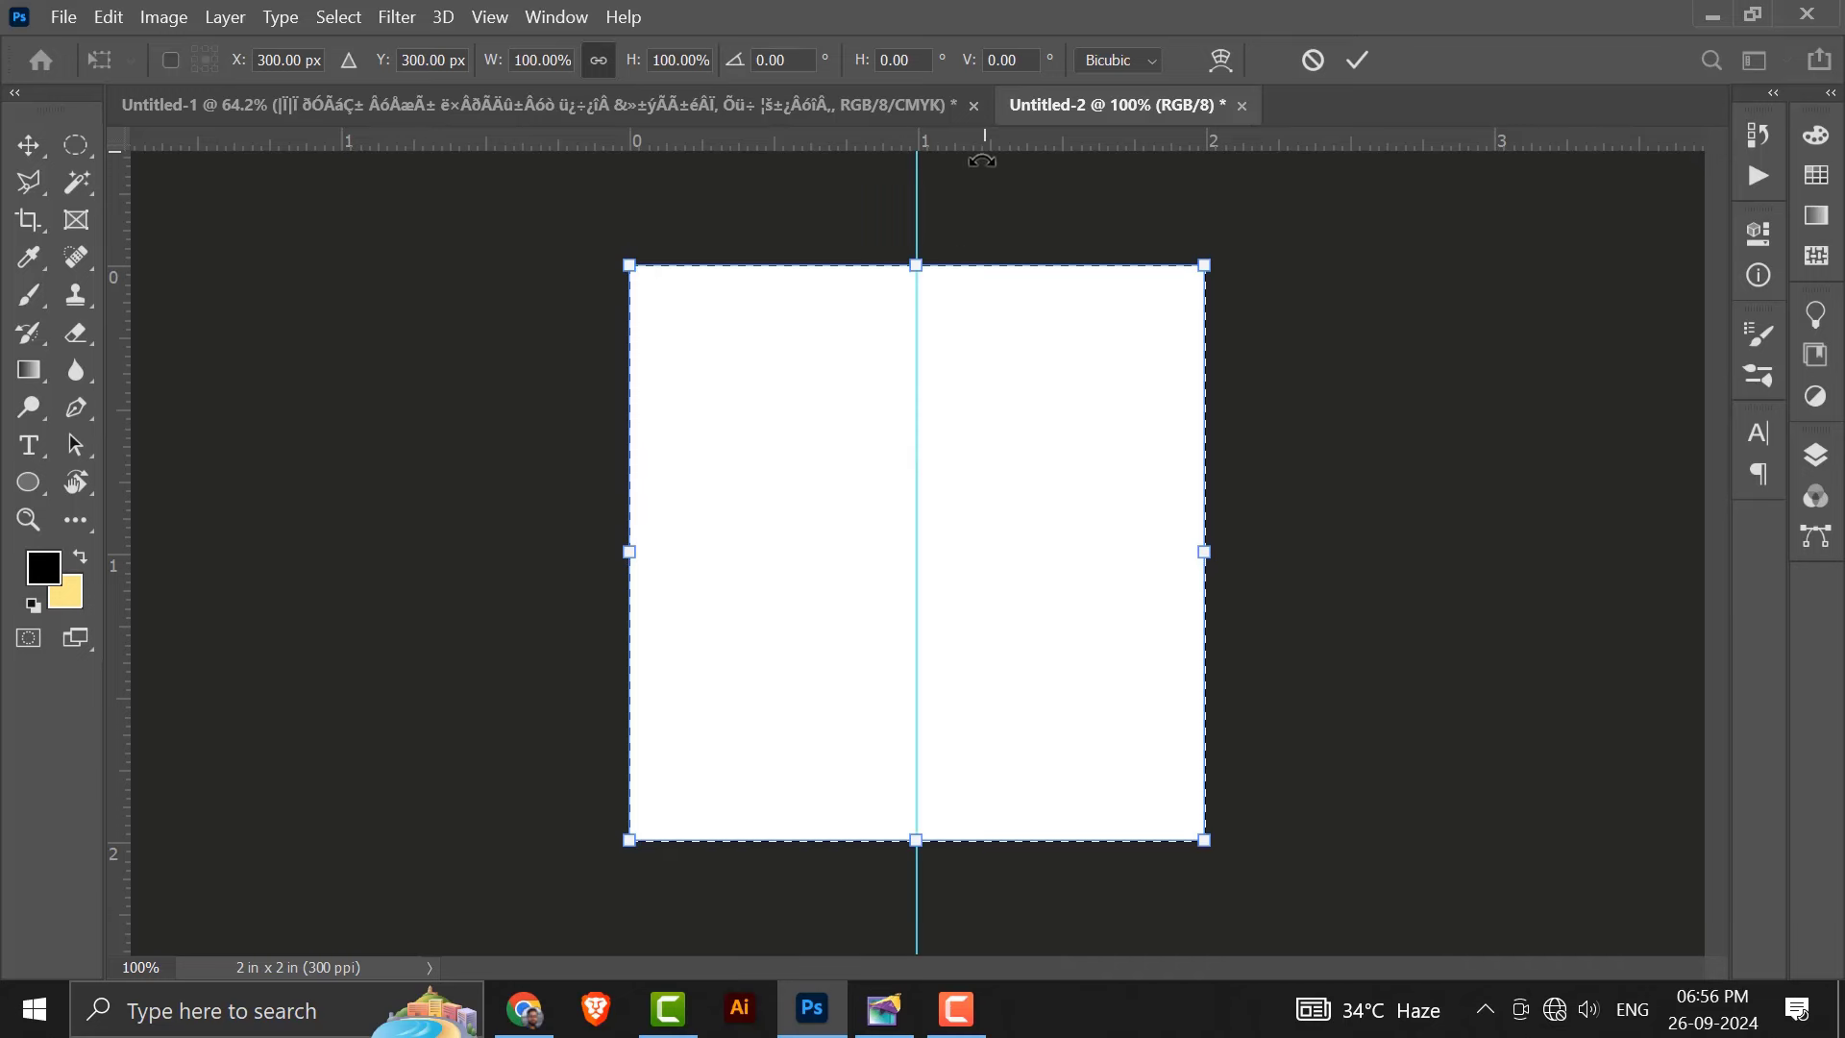
{"action": "left_click_drag", "start_coordinate": [984, 145], "coordinate": [988, 560]}
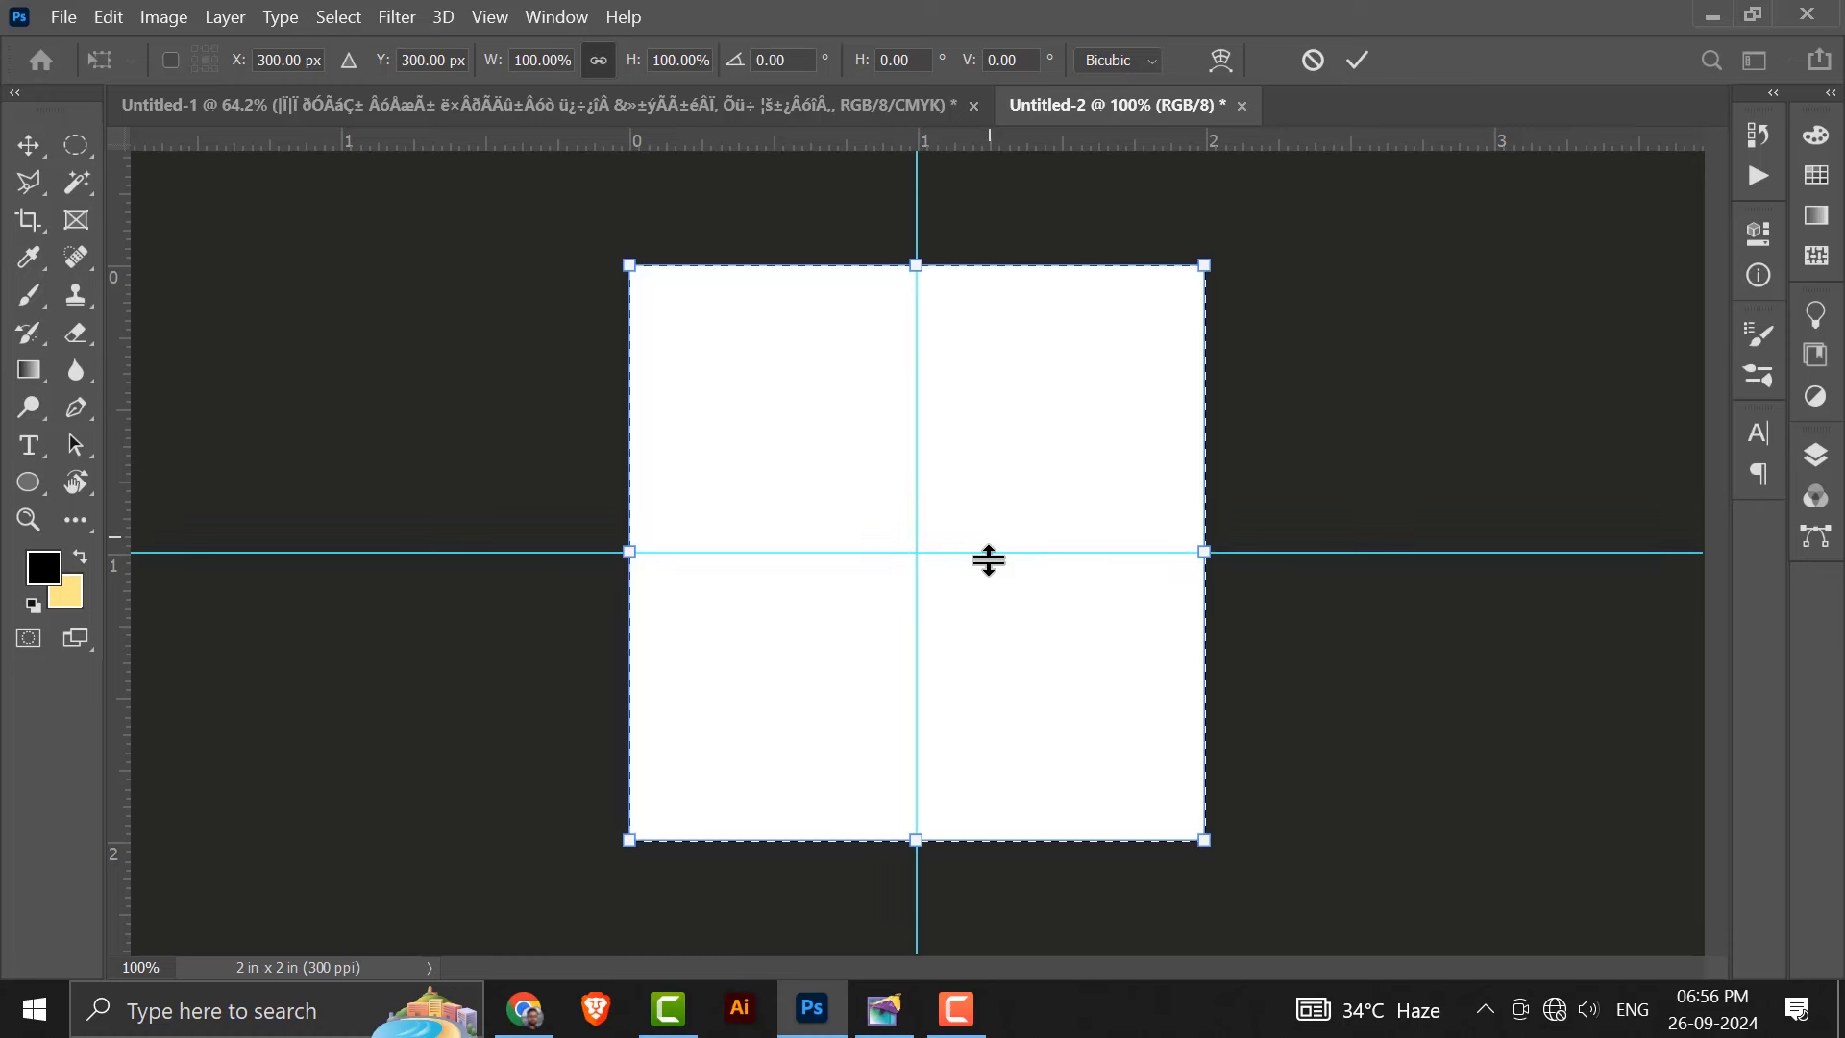
{"action": "key", "text": "Return"}
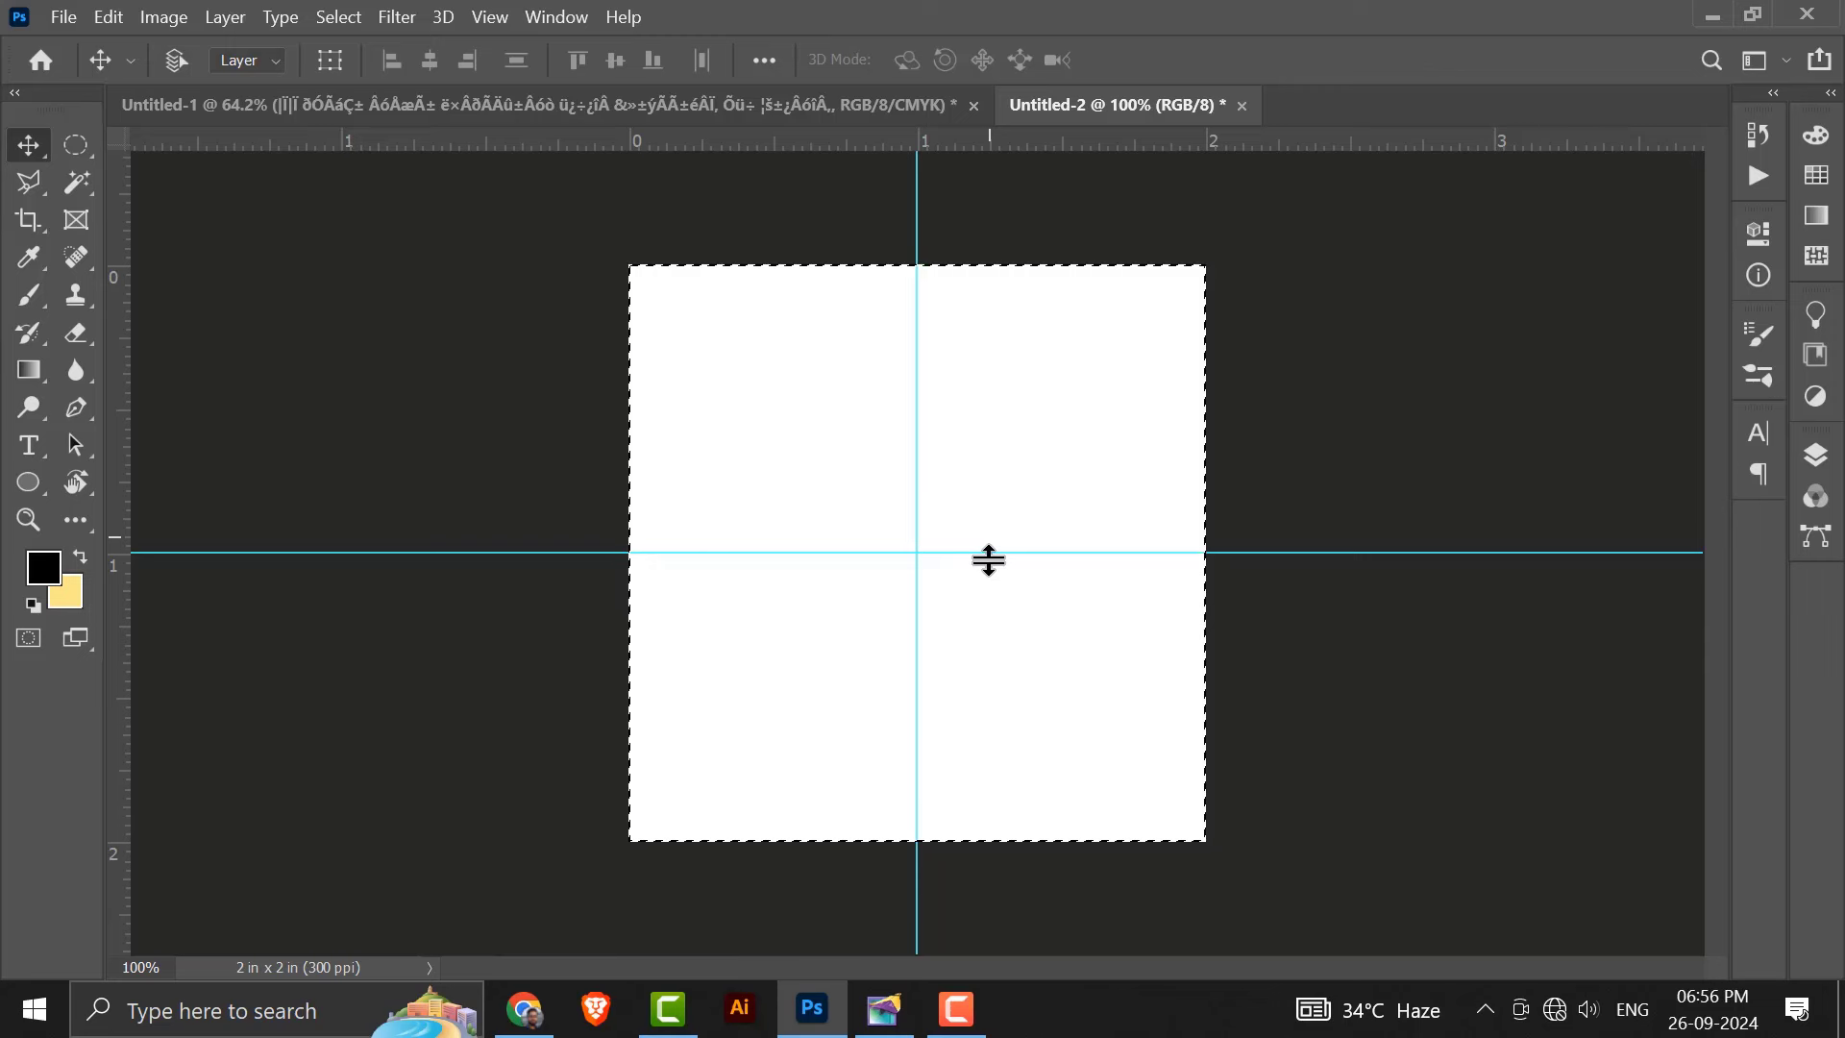
{"action": "key", "text": "ctrl+d"}
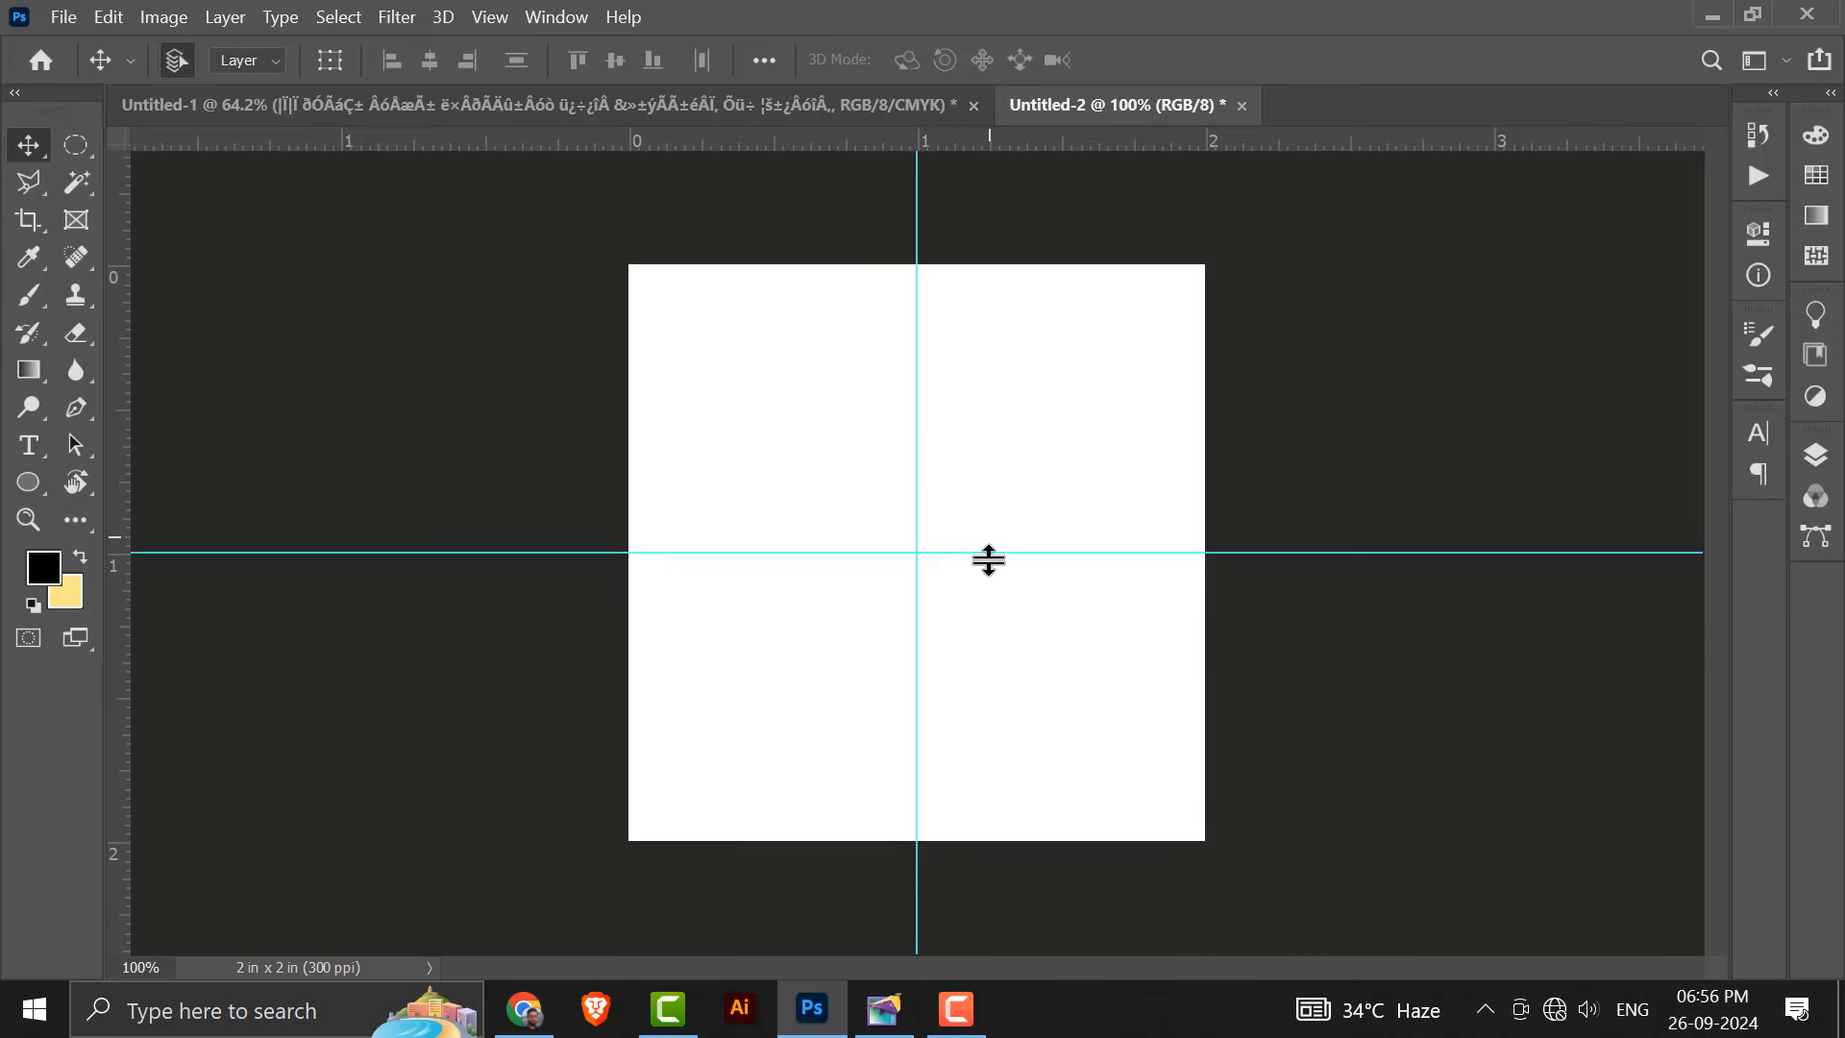
Add a new layer and make a circular selection about 1.8 inches wide, centred on the intersection of the guides.
{"action": "key", "text": "F7"}
{"action": "key", "text": "F7"}
{"action": "key", "text": "F7"}
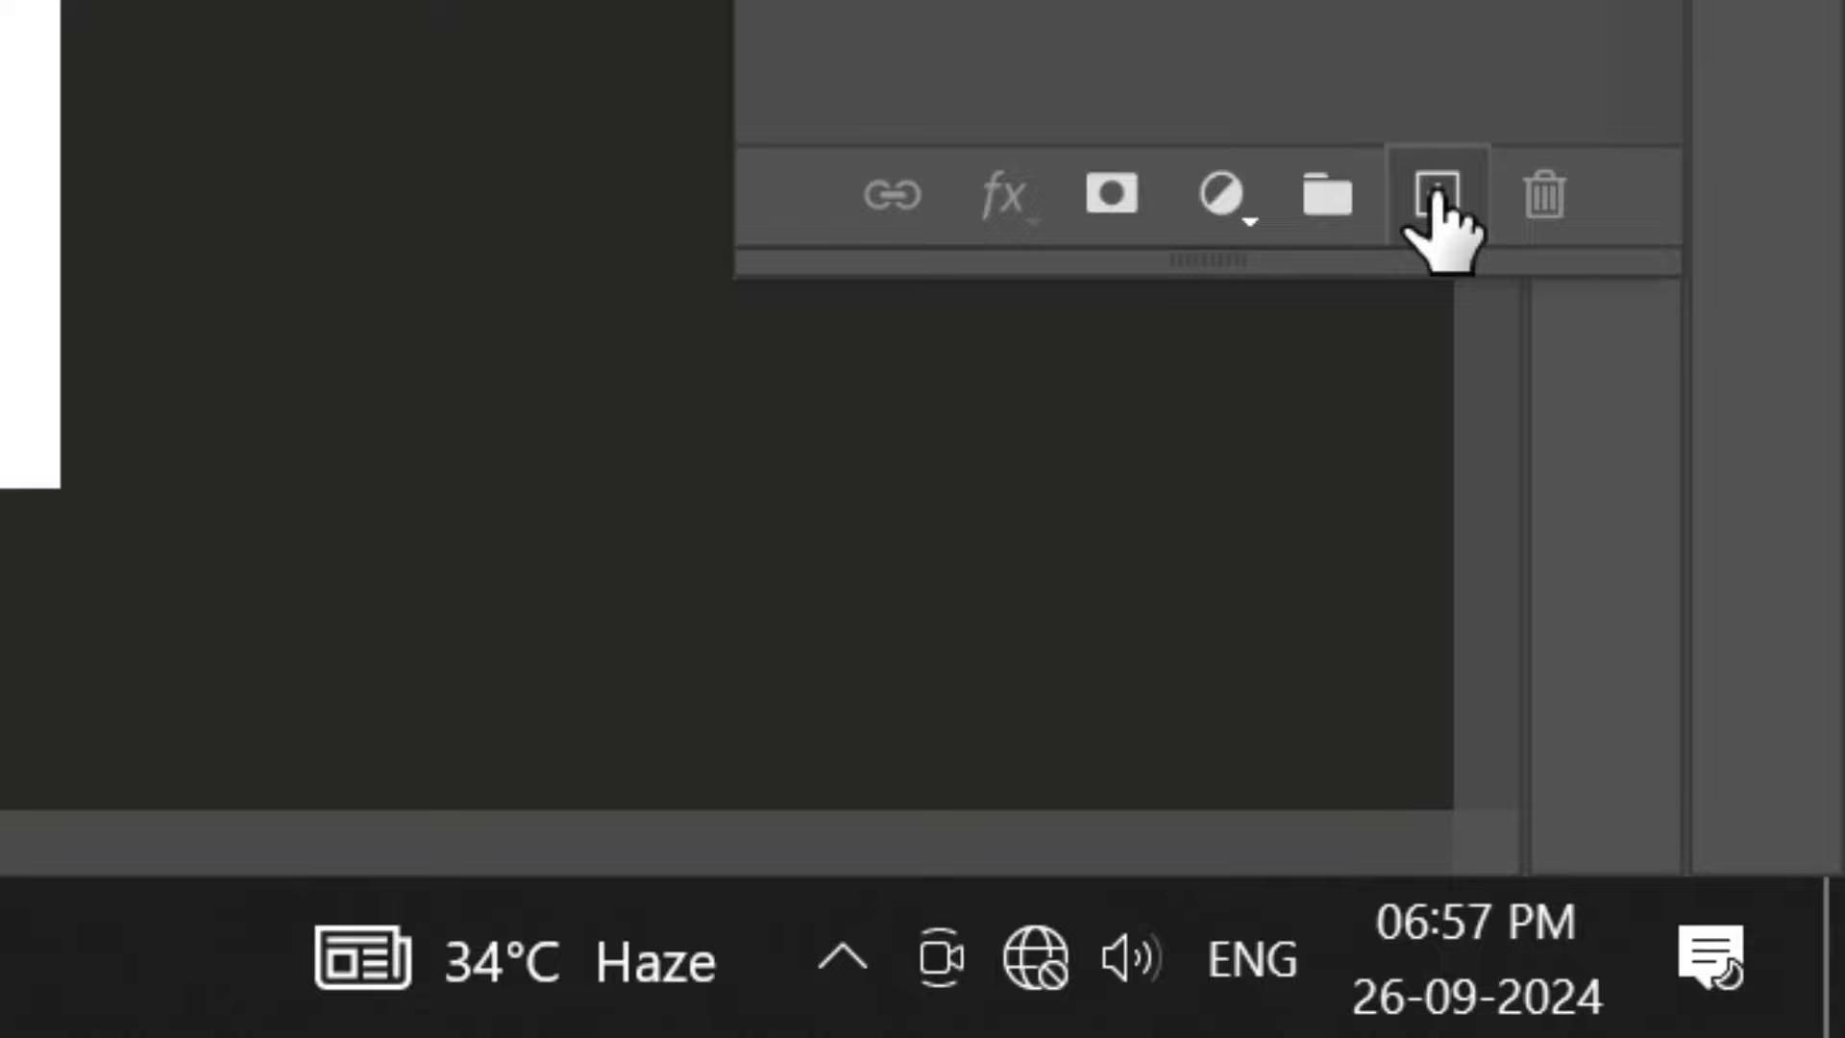
{"action": "left_click", "coordinate": [1699, 736]}
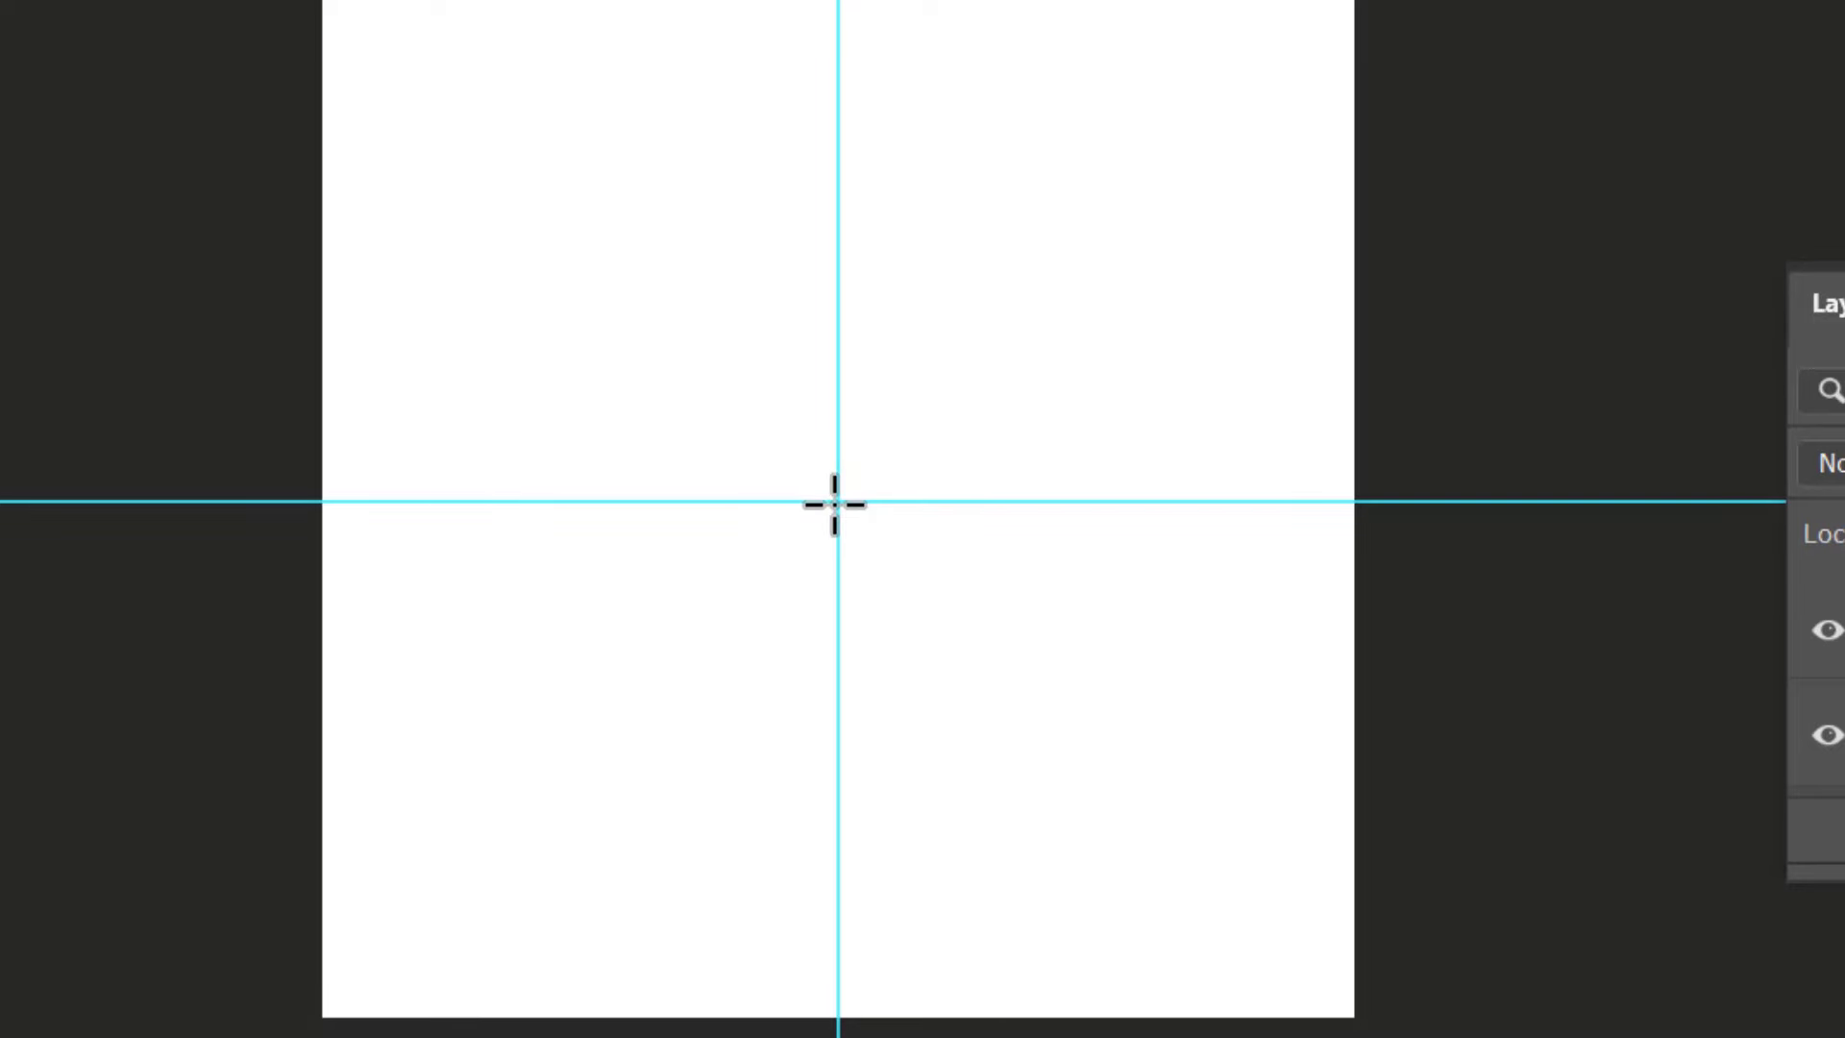
{"action": "left_click_drag", "start_coordinate": [835, 503], "coordinate": [1232, 1036]}
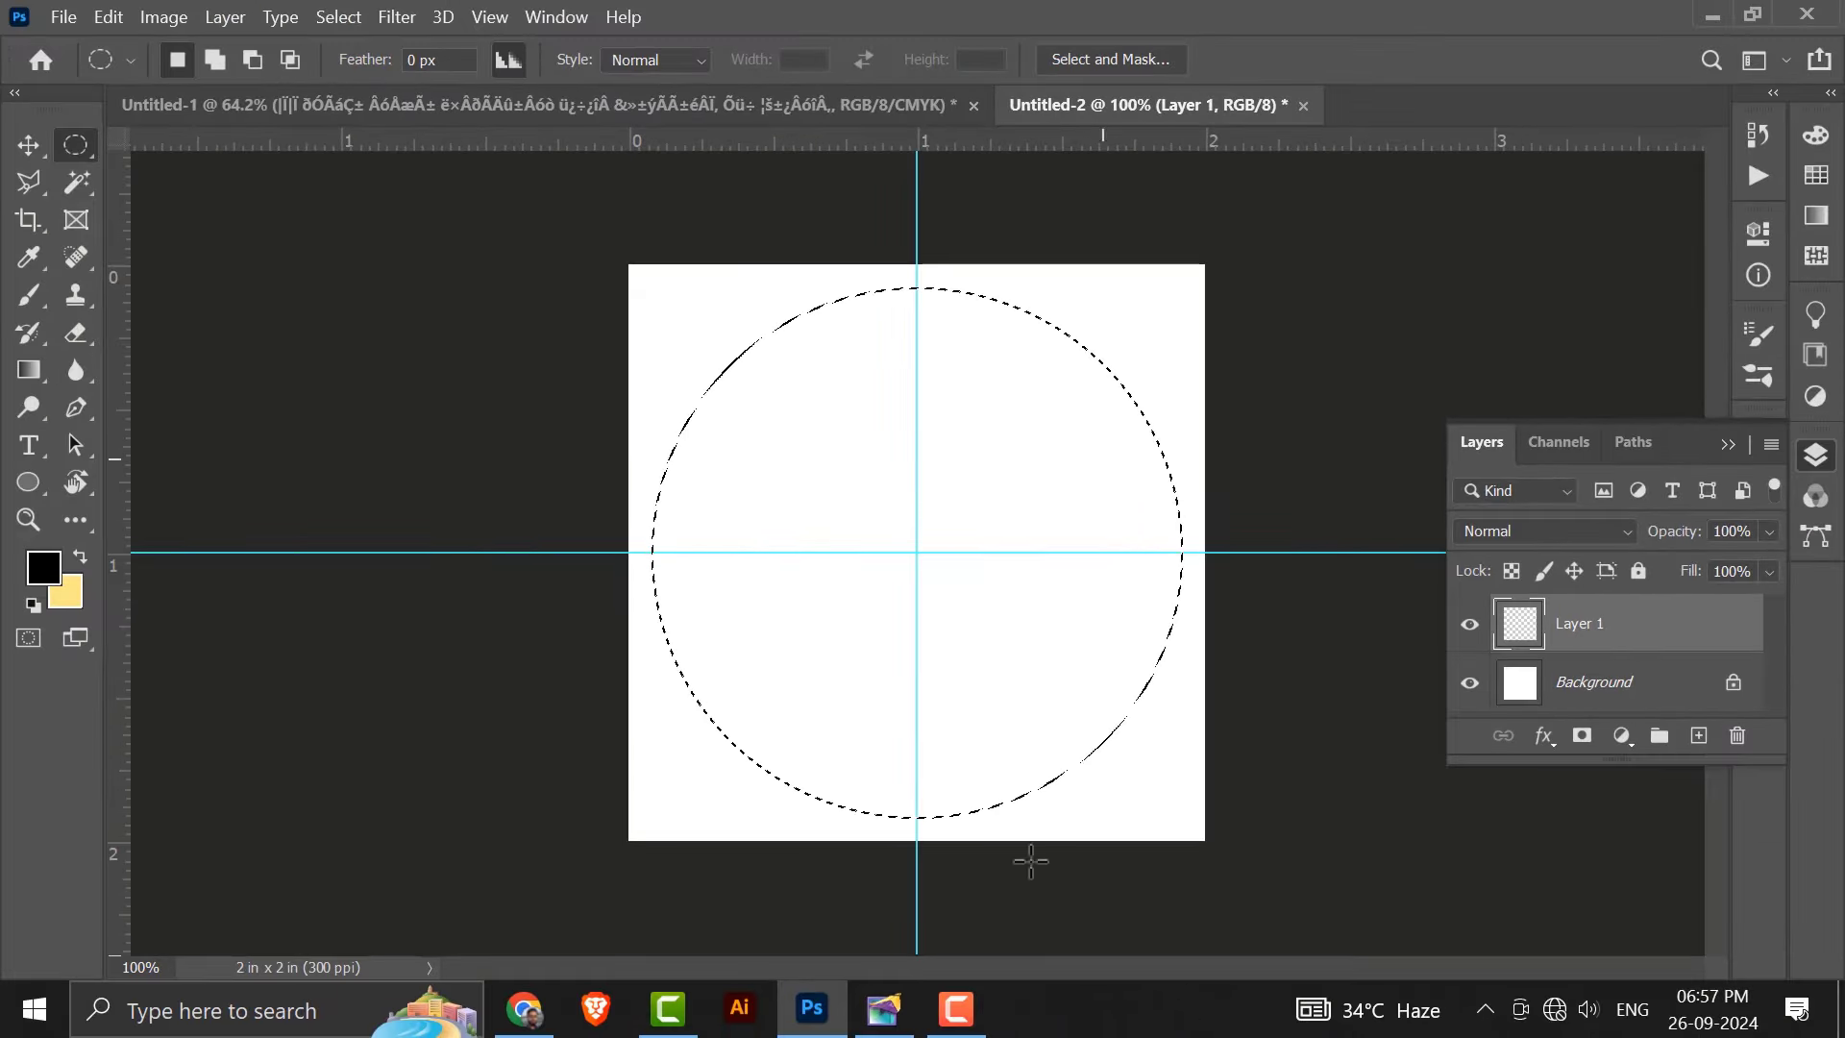
Stroke the circular selection on the new layer with an 8 px black line located at its center.
{"action": "left_click", "coordinate": [108, 17]}
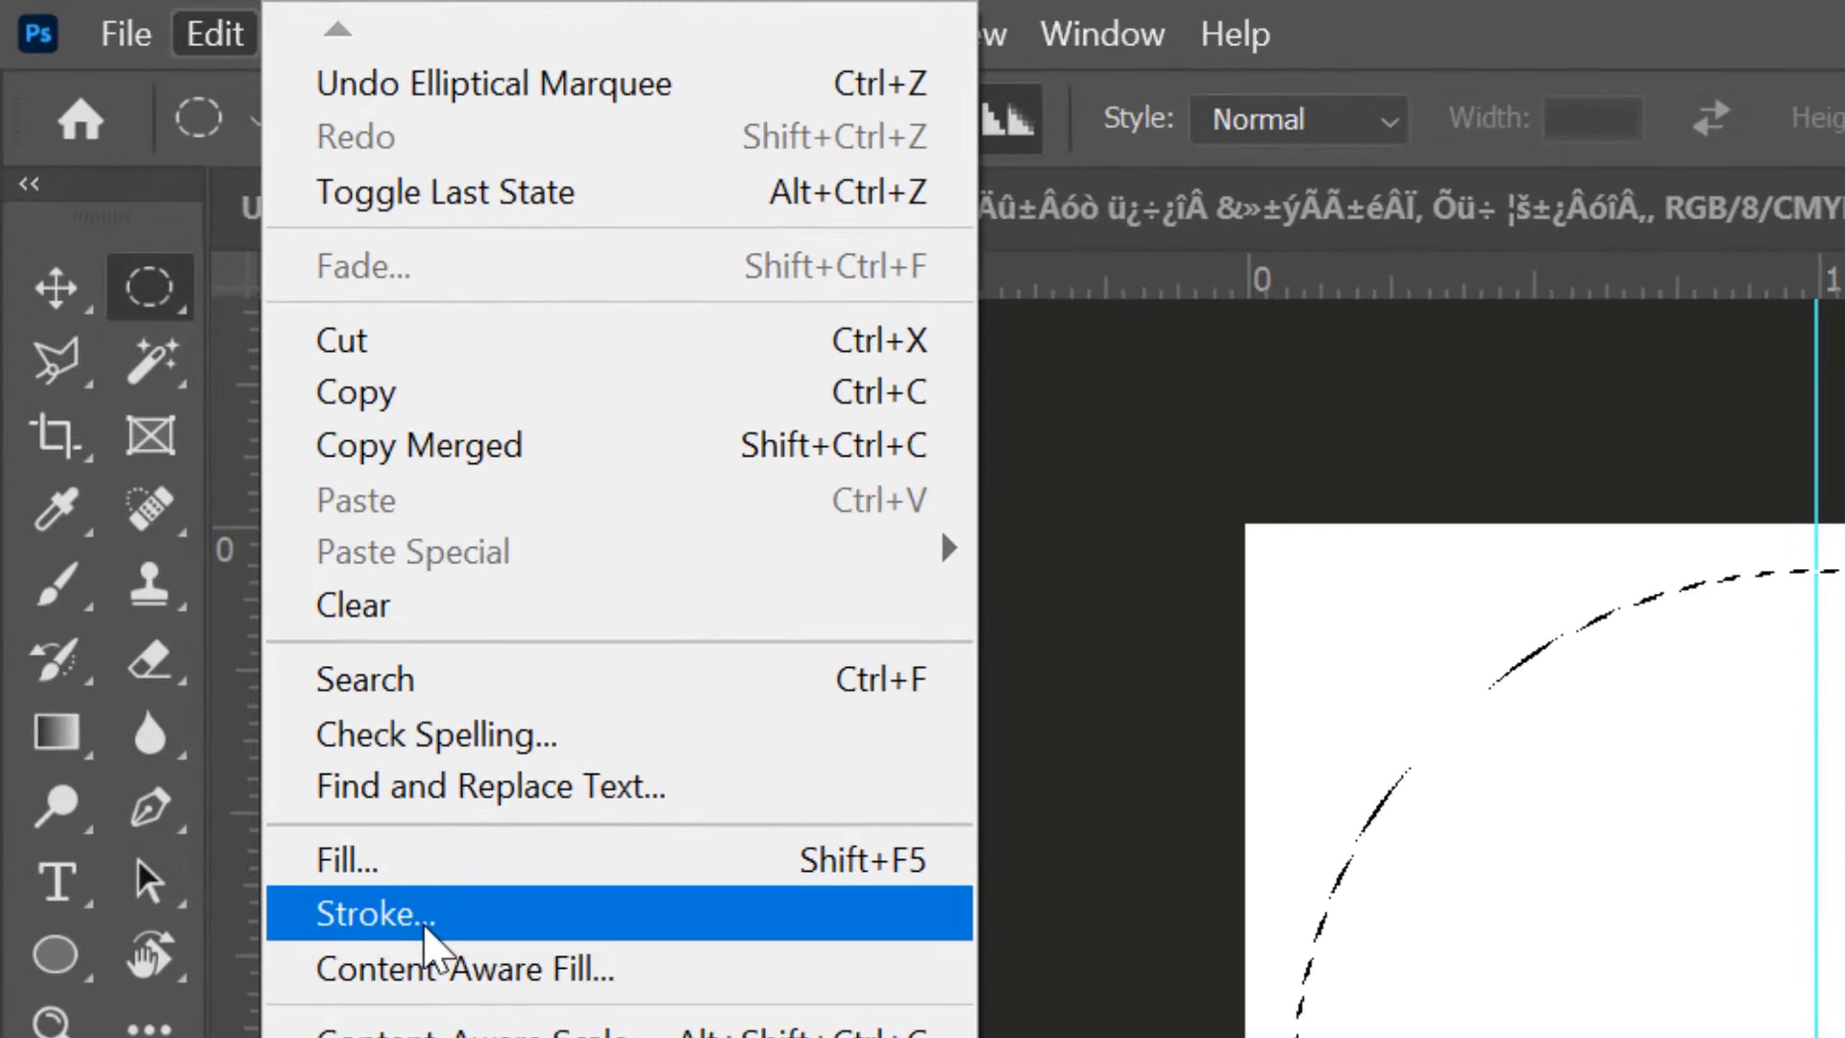
{"action": "left_click", "coordinate": [426, 915]}
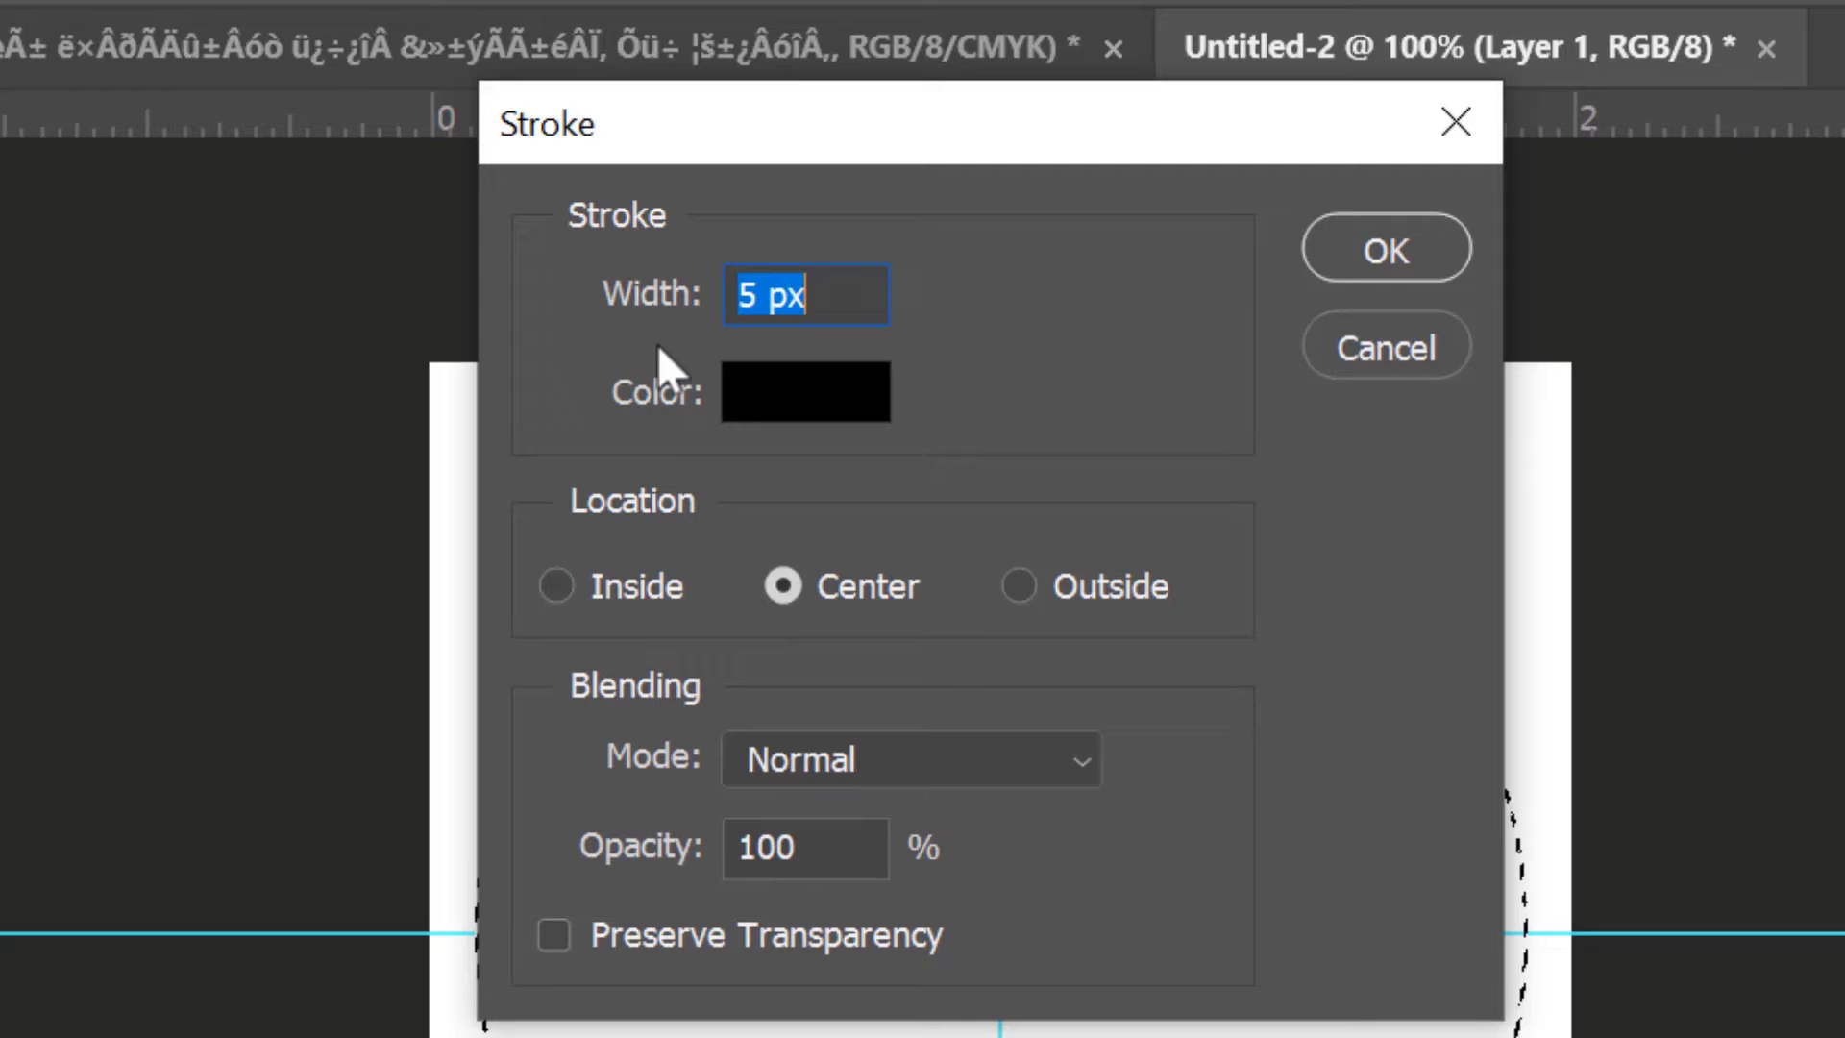
{"action": "left_click", "coordinate": [819, 279]}
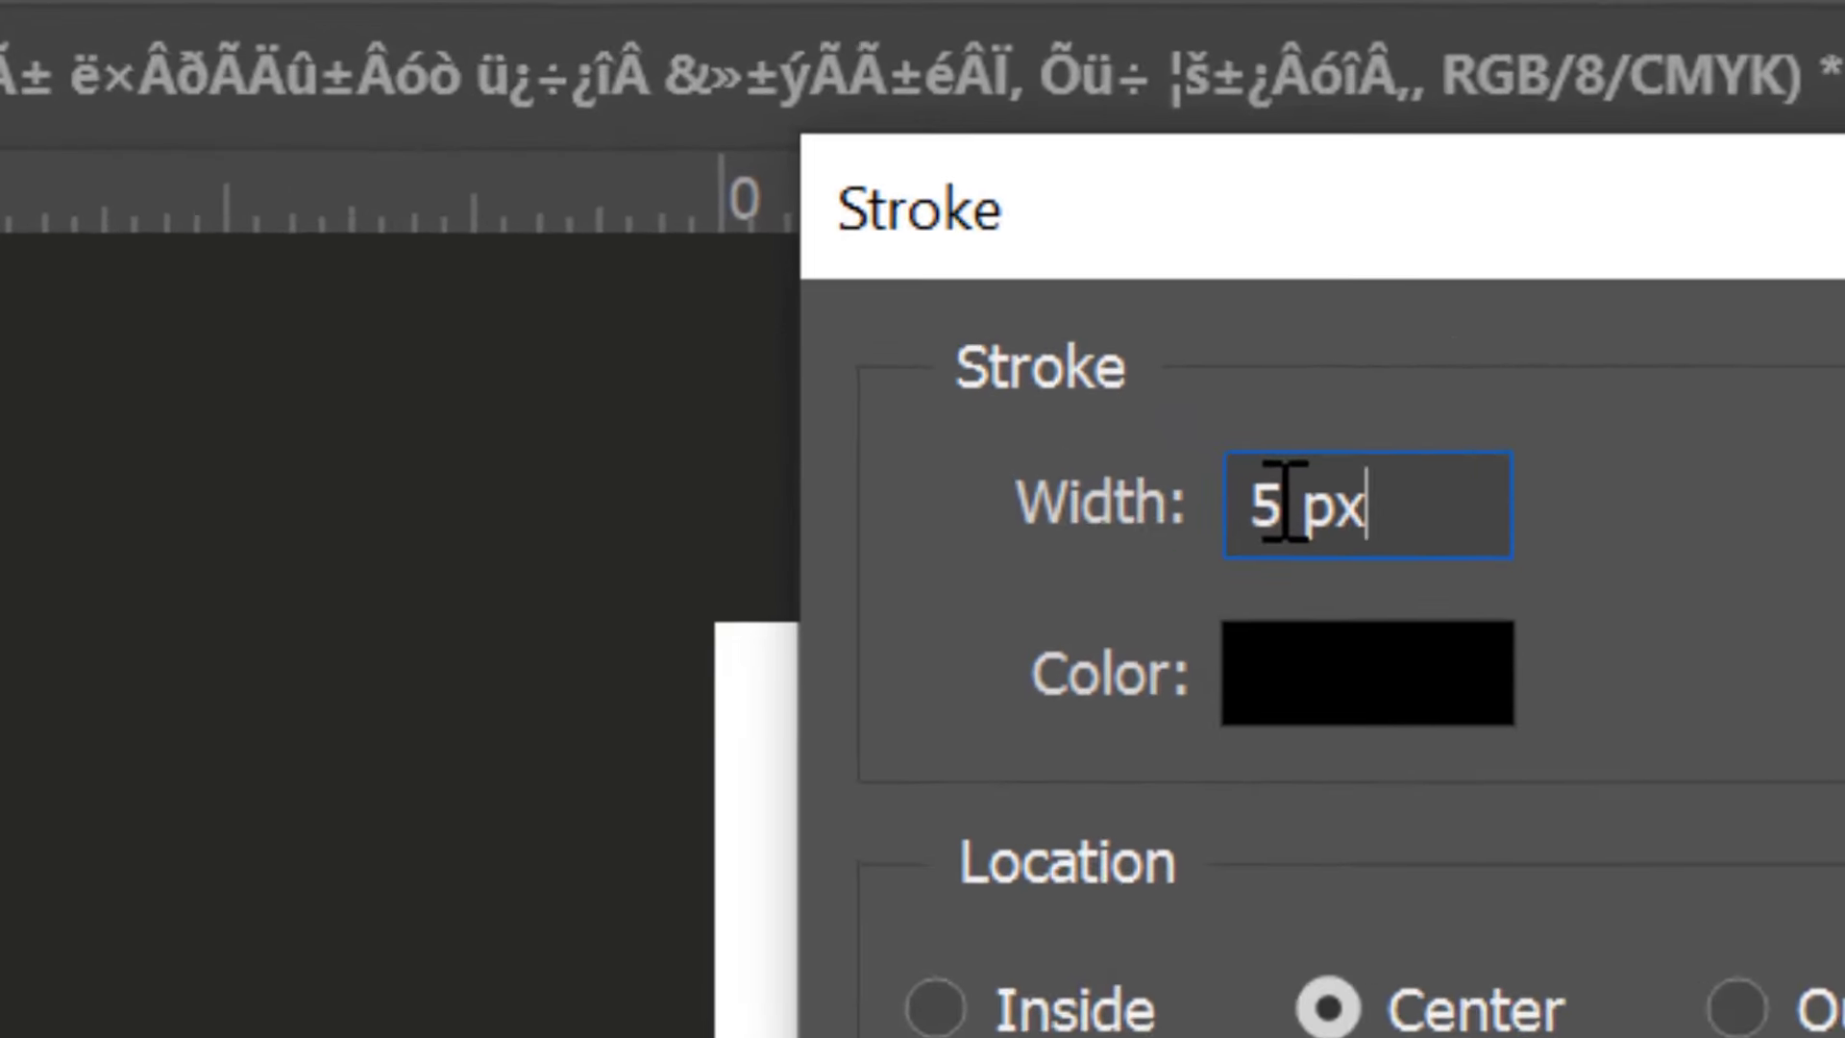
{"action": "left_click_drag", "start_coordinate": [740, 284], "coordinate": [697, 291]}
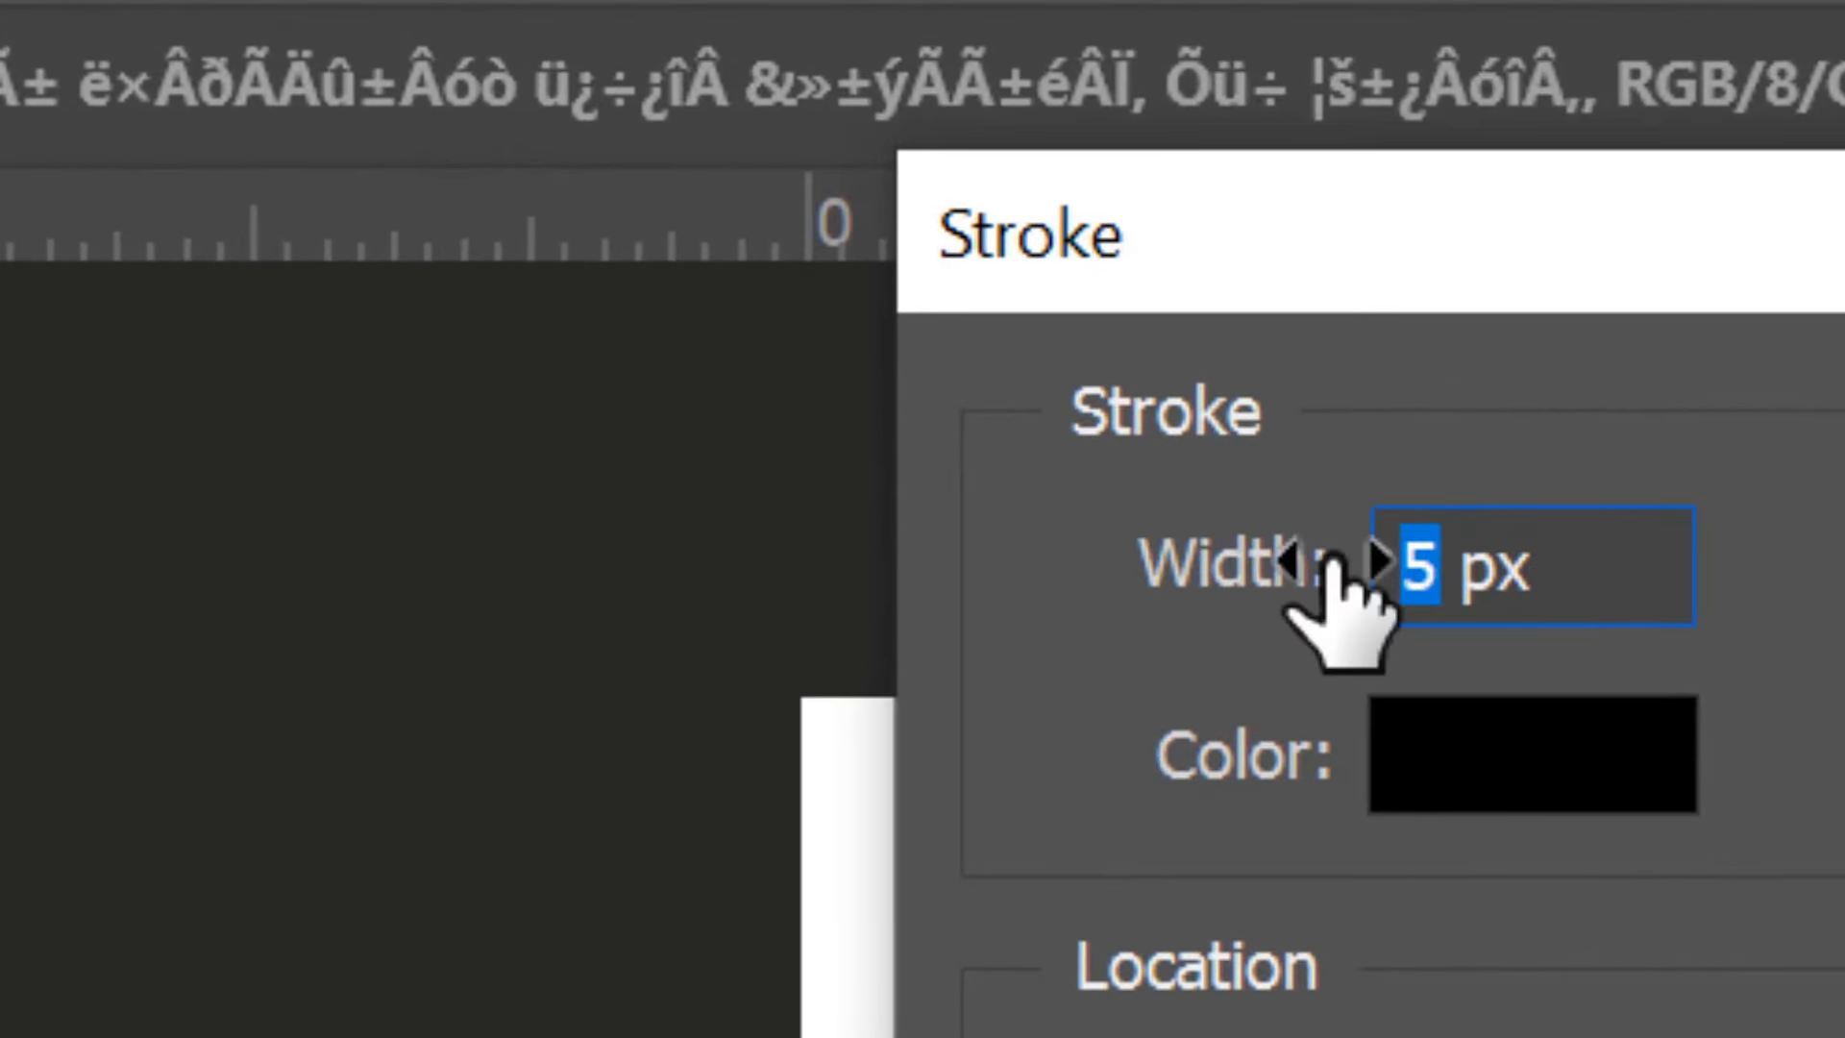
{"action": "type", "text": "8"}
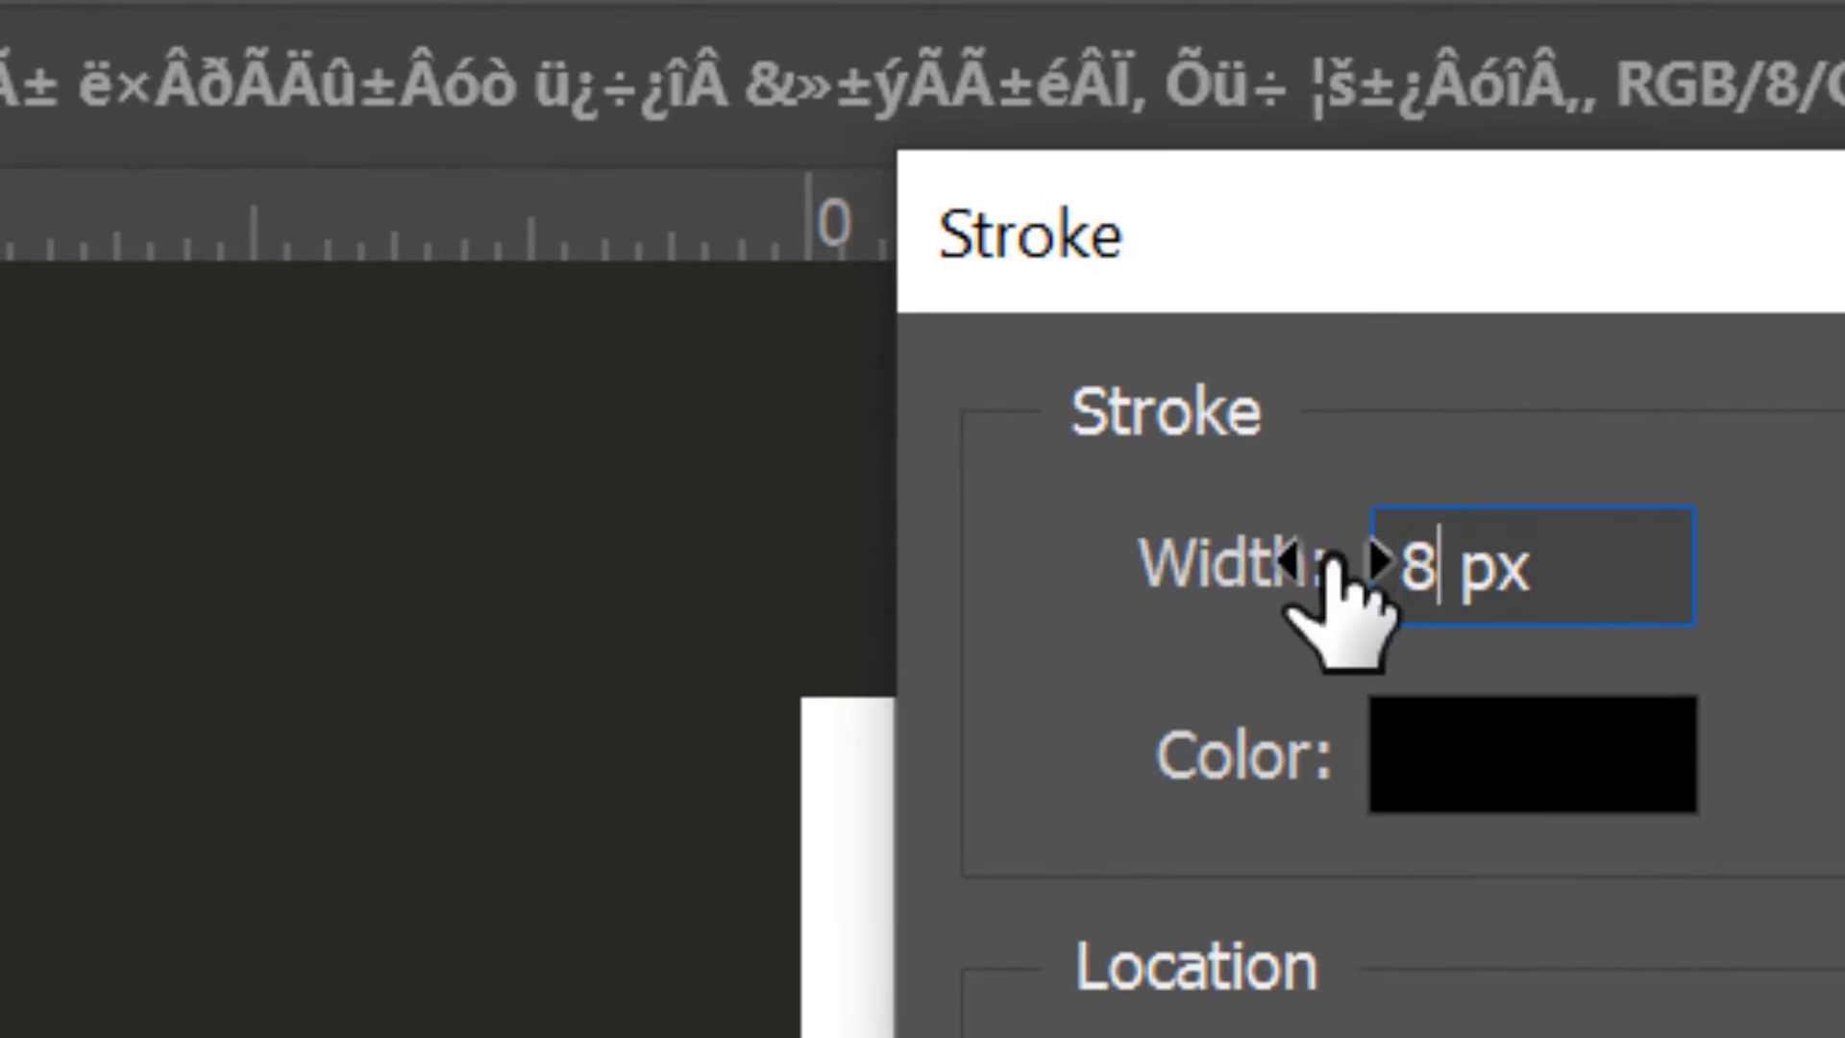
{"action": "left_click", "coordinate": [1562, 789]}
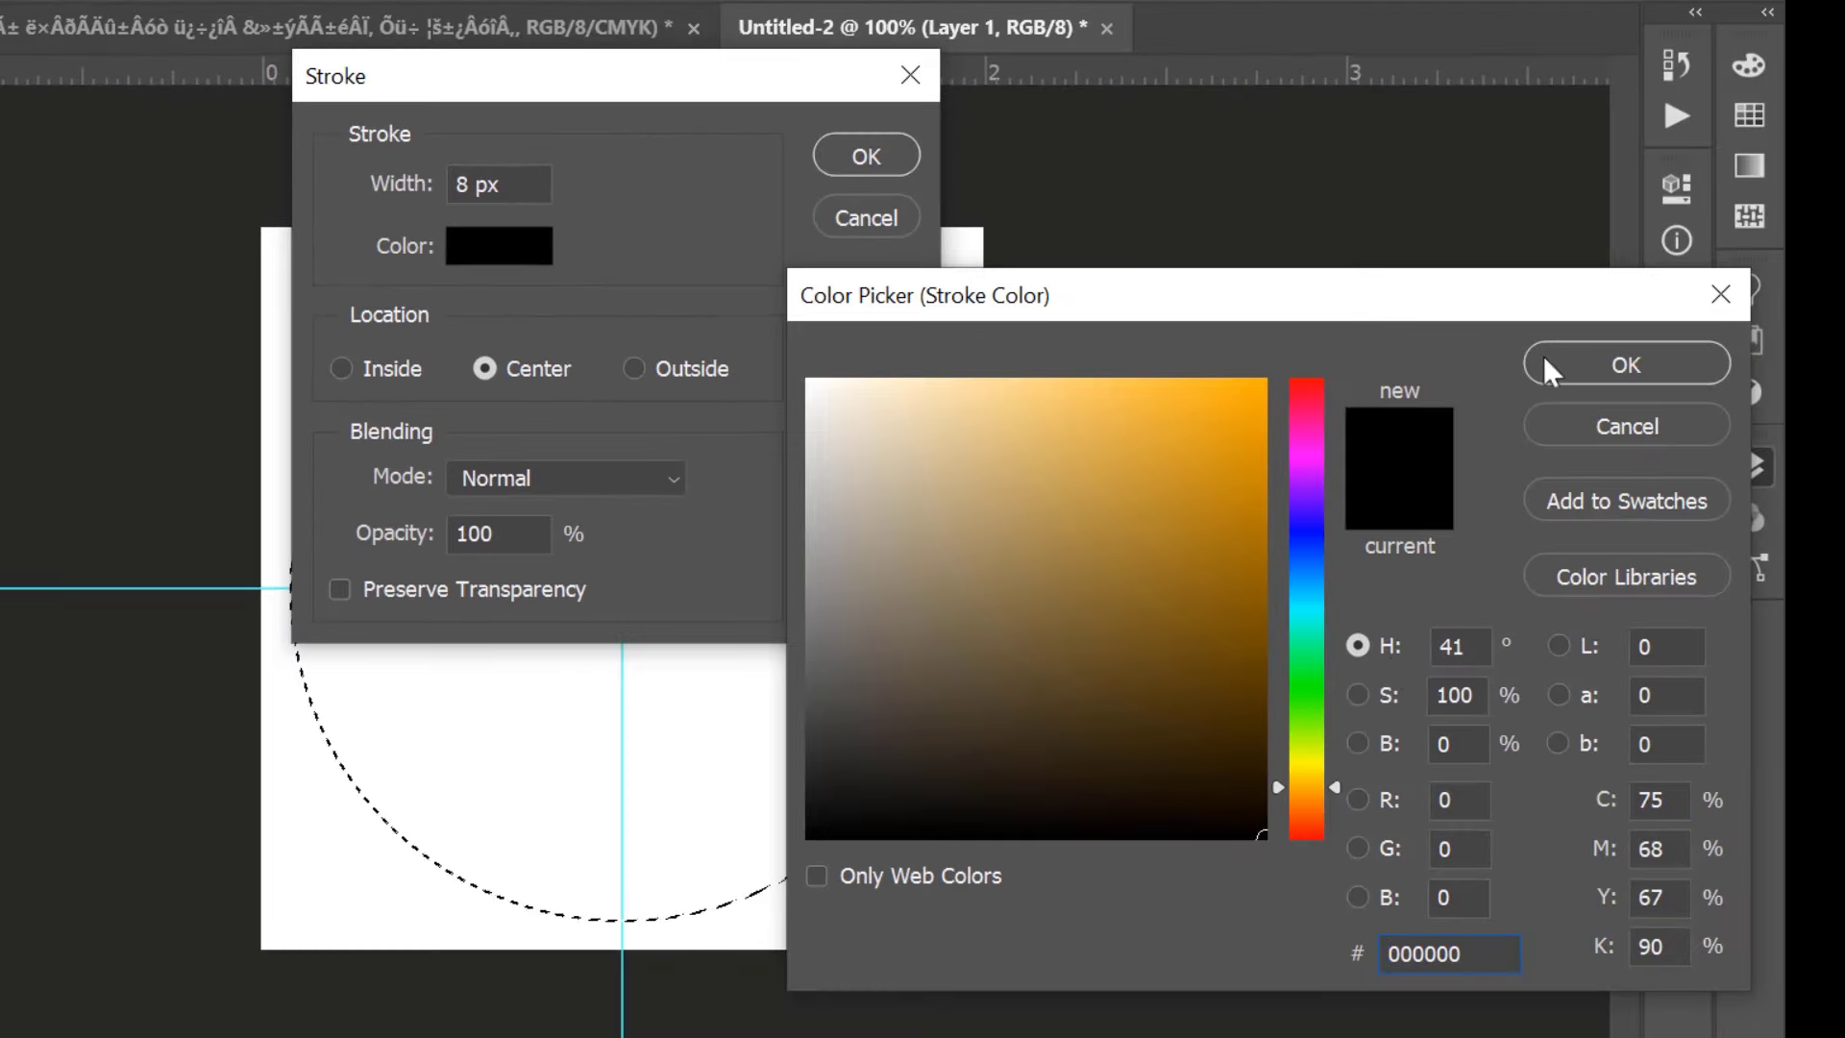
{"action": "left_click", "coordinate": [1576, 371]}
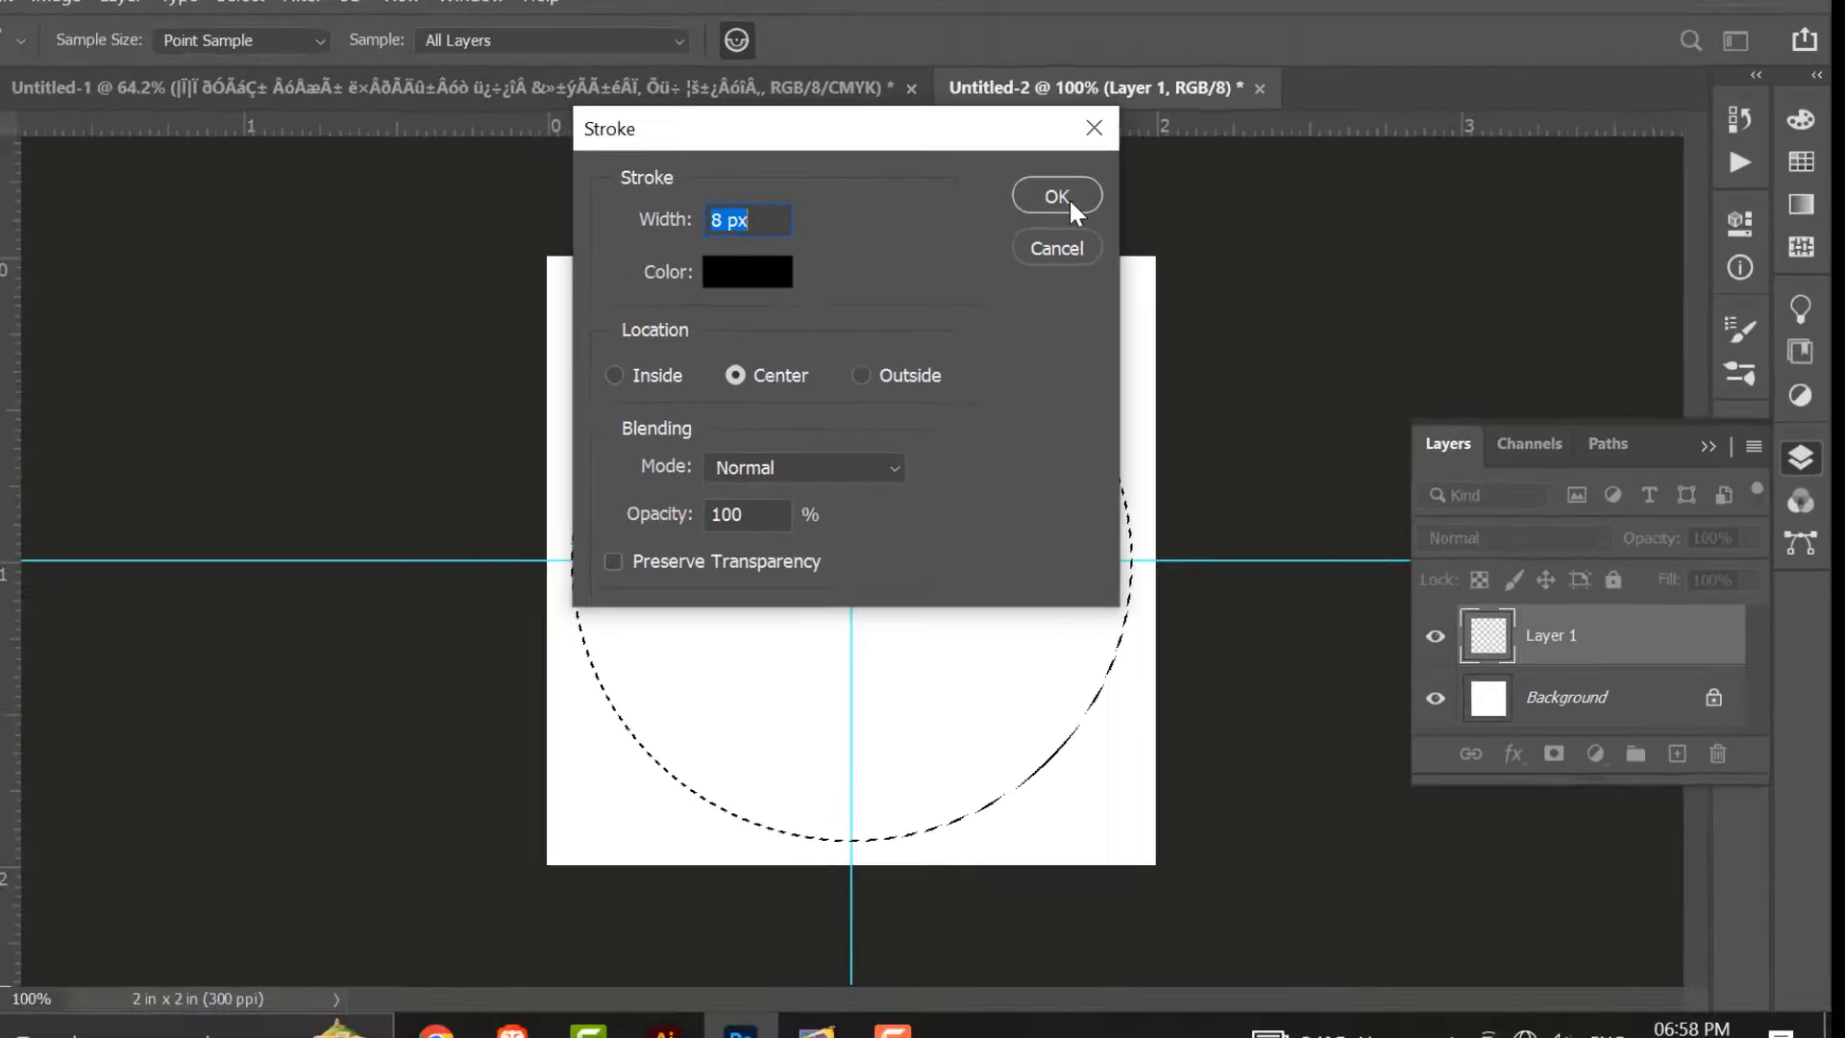
{"action": "left_click", "coordinate": [1068, 197]}
Duplicate the ring layer, scaling the copy down to about 1.2 inches wide and aligning it to the canvas centre.
{"action": "key", "text": "ctrl+j"}
{"action": "key", "text": "ctrl+t"}
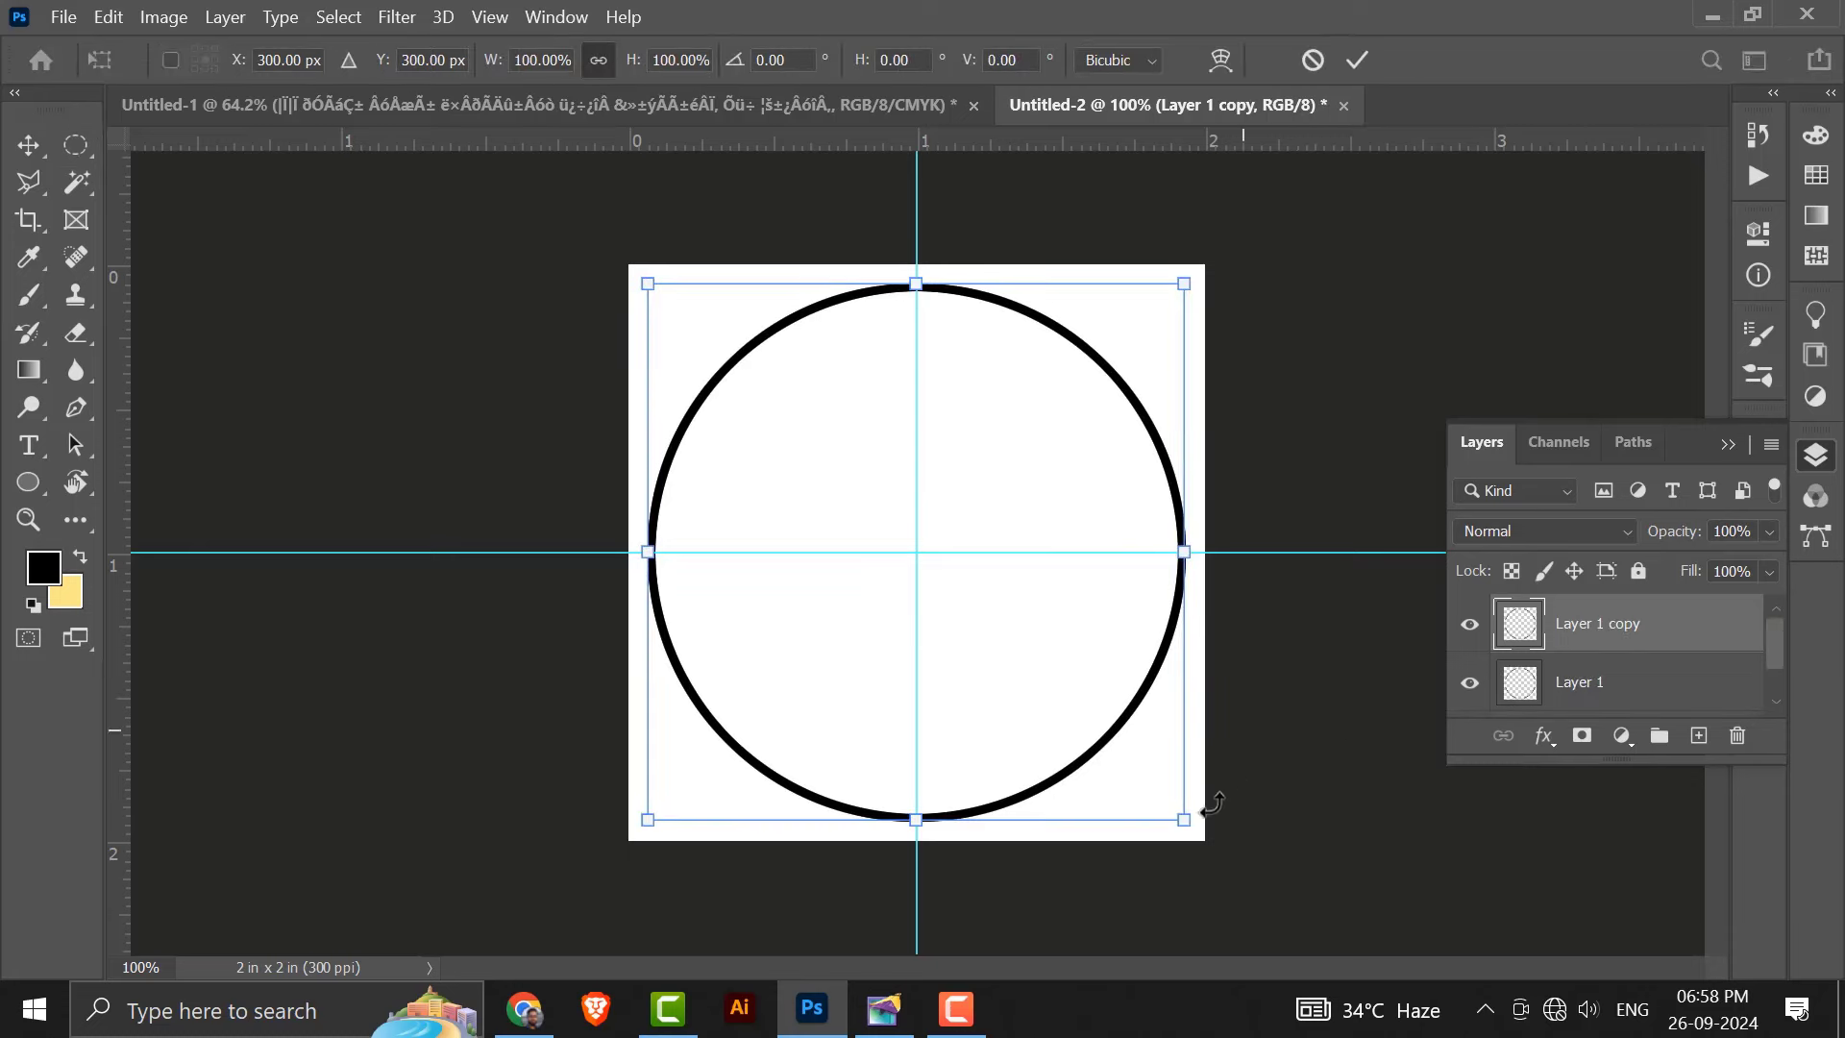
{"action": "left_click_drag", "start_coordinate": [1184, 818], "coordinate": [1105, 702]}
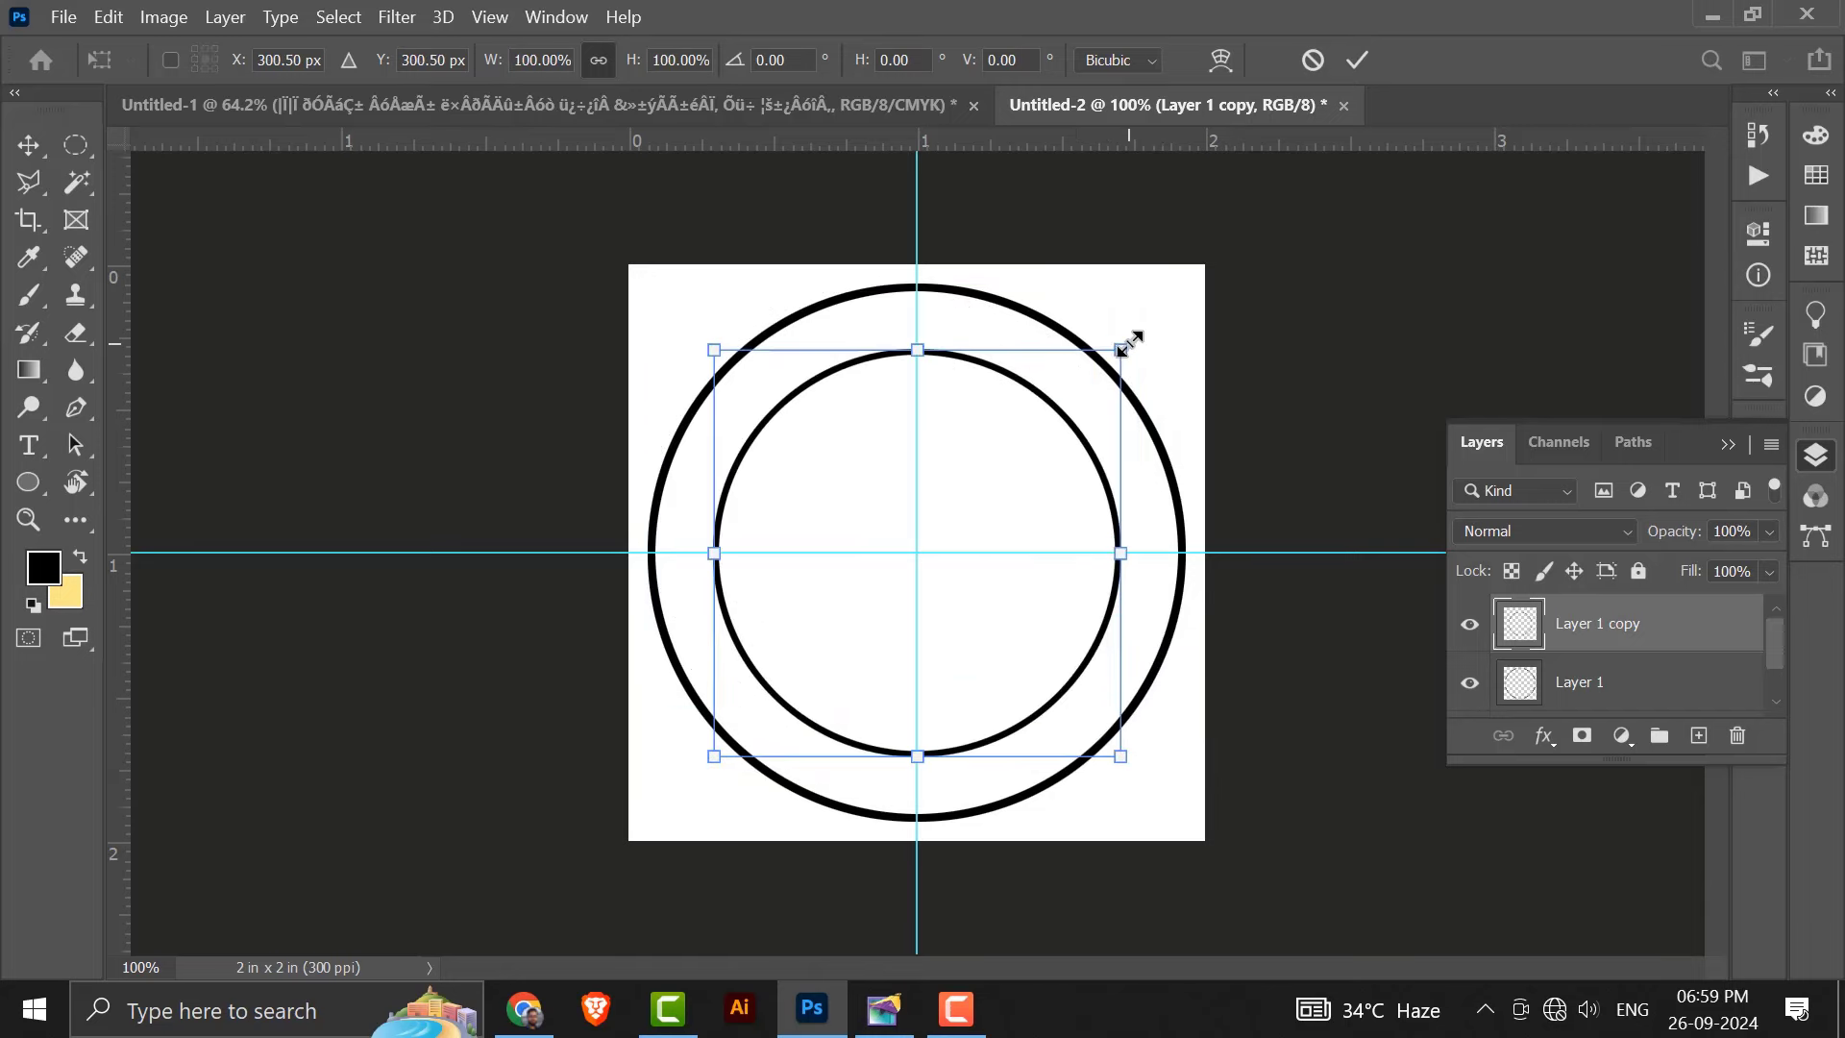
{"action": "left_click_drag", "start_coordinate": [1128, 342], "coordinate": [1062, 402]}
{"action": "key", "text": "ctrl+z"}
{"action": "key", "text": "Return"}
{"action": "key", "text": "ctrl+a"}
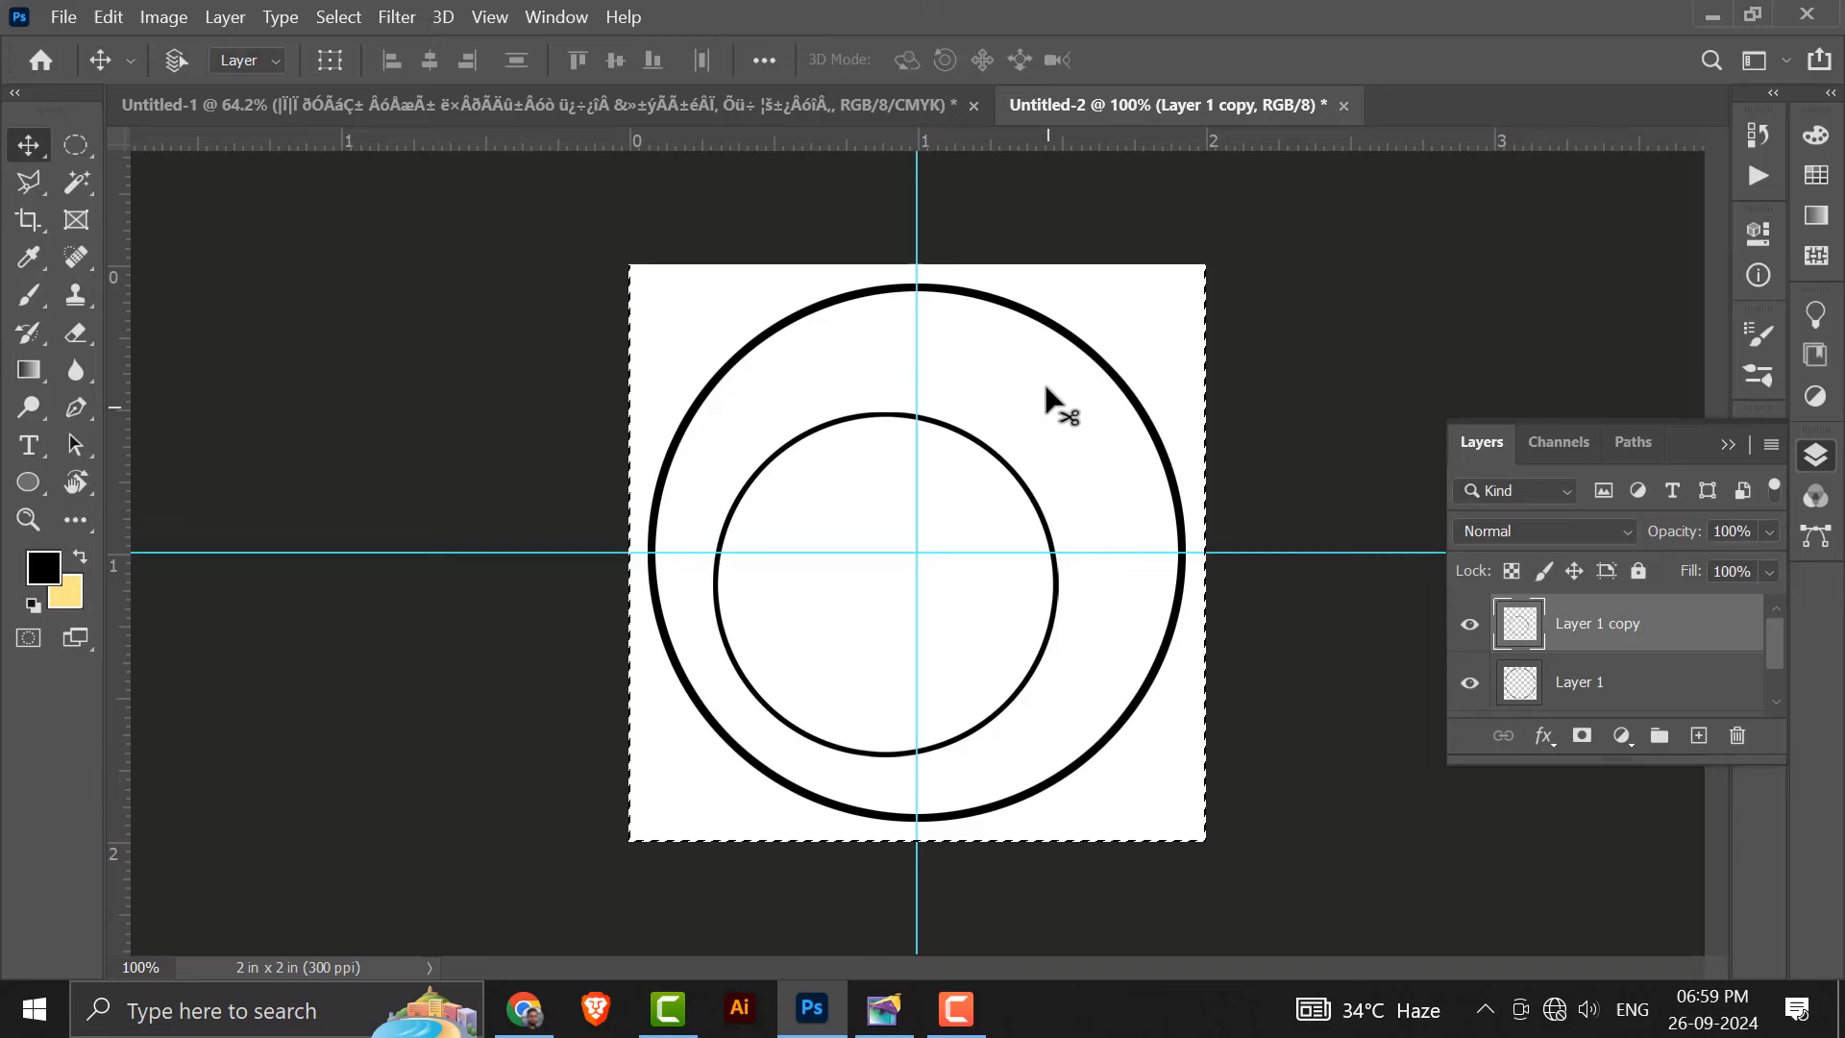
{"action": "left_click", "coordinate": [616, 63]}
{"action": "left_click", "coordinate": [429, 64]}
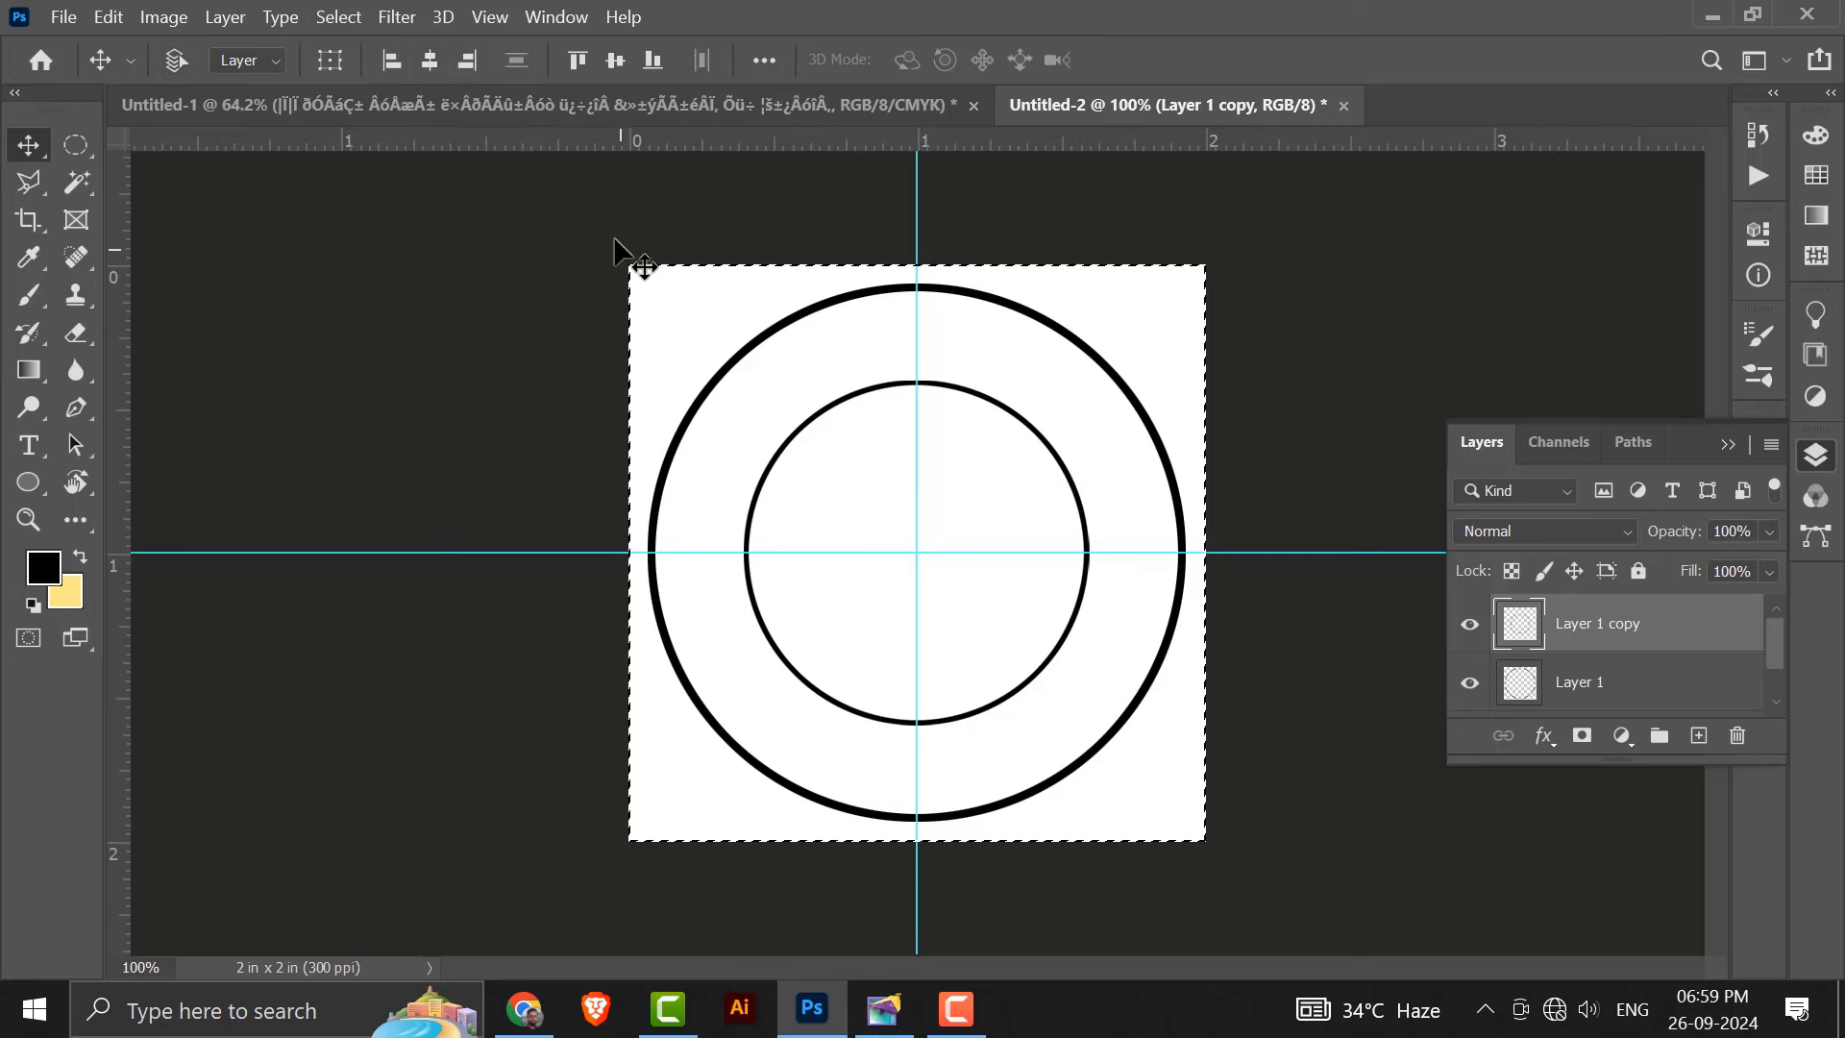
Shrink the inner ring slightly to about 1.16 inches wide and realign it to the canvas centre.
{"action": "key", "text": "ctrl+d"}
{"action": "key", "text": "ctrl+t"}
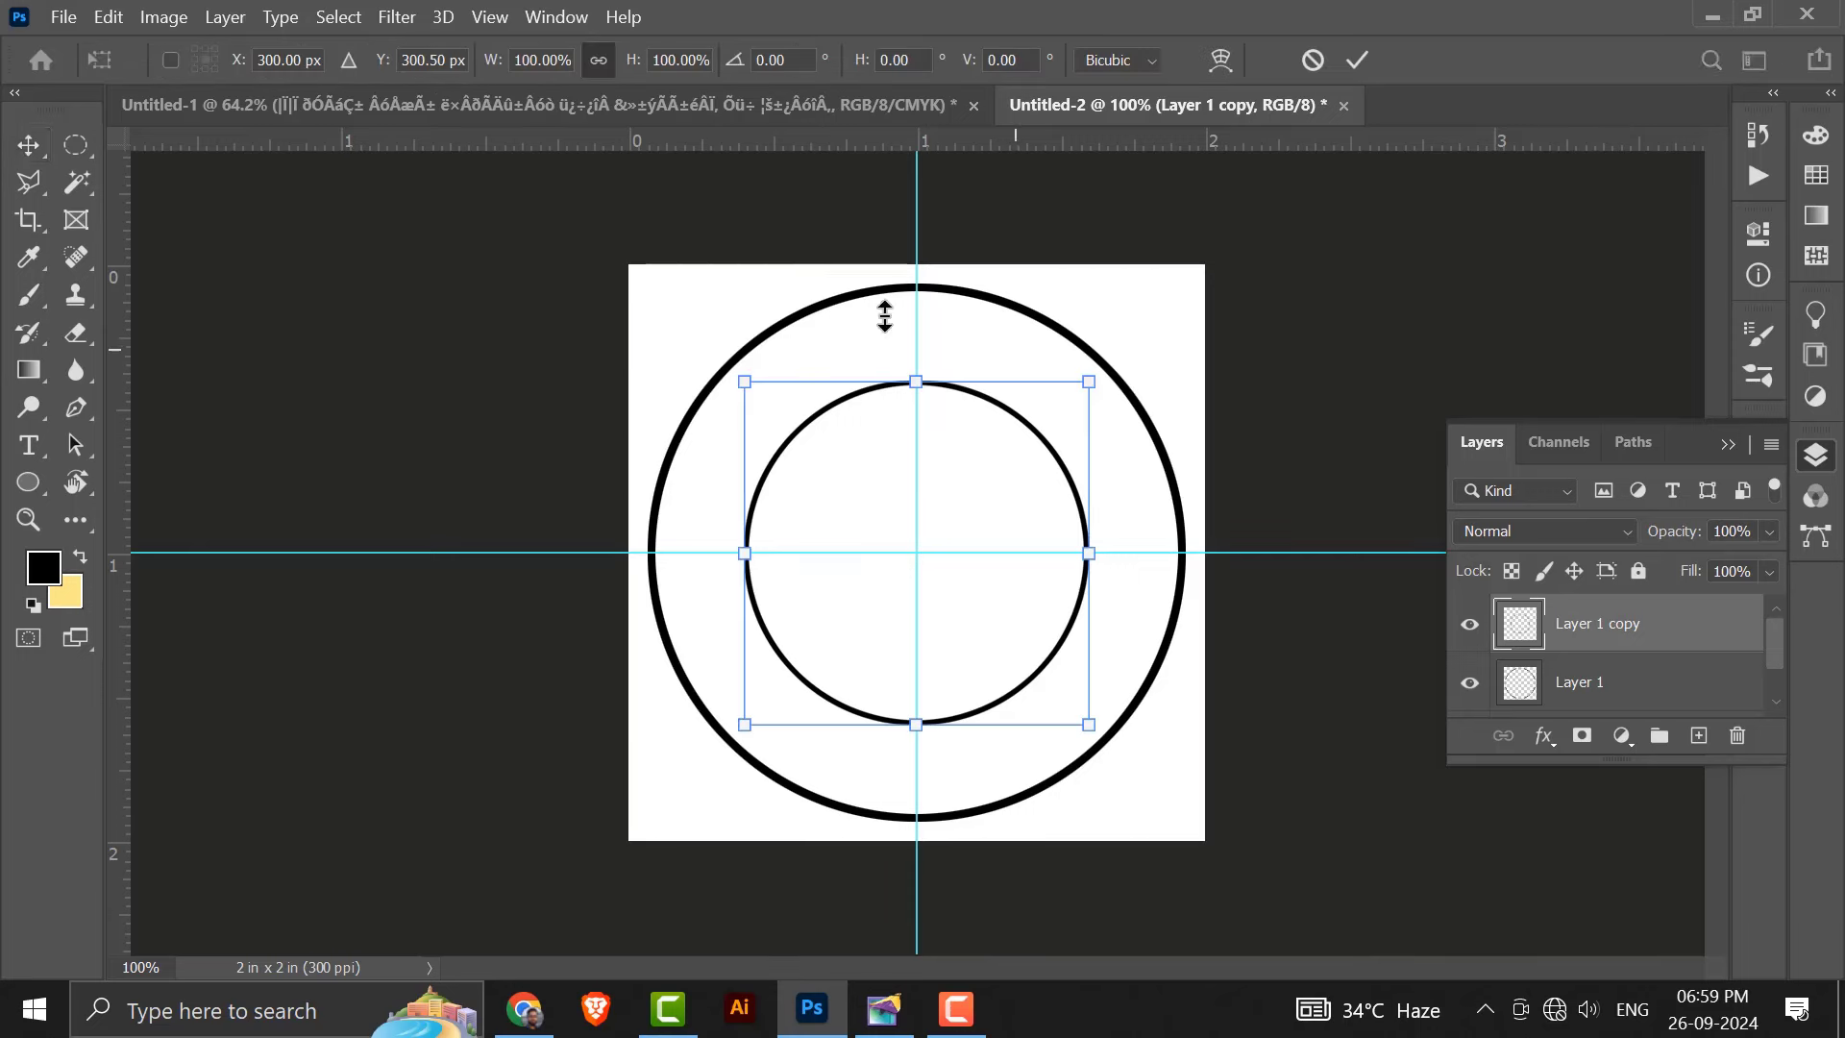
{"action": "left_click_drag", "start_coordinate": [1090, 374], "coordinate": [1080, 380]}
{"action": "key", "text": "Return"}
{"action": "key", "text": "ctrl+a"}
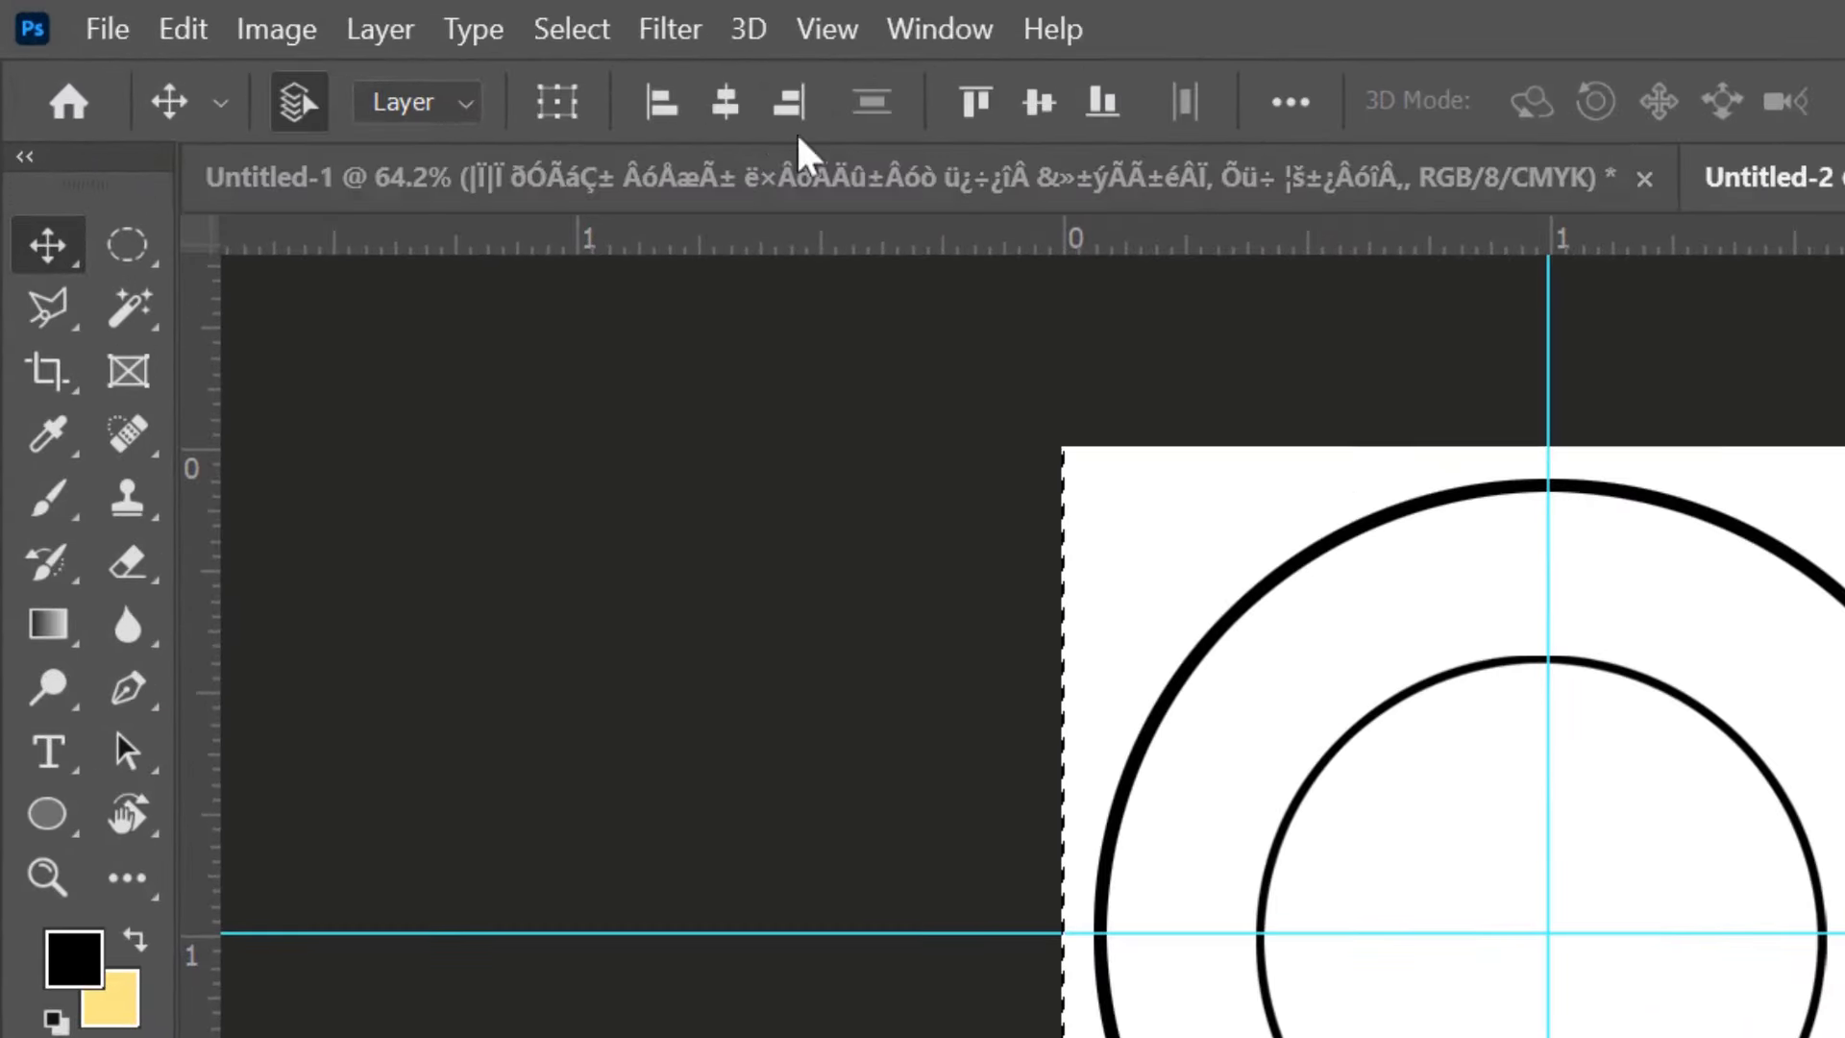
{"action": "left_click", "coordinate": [432, 61]}
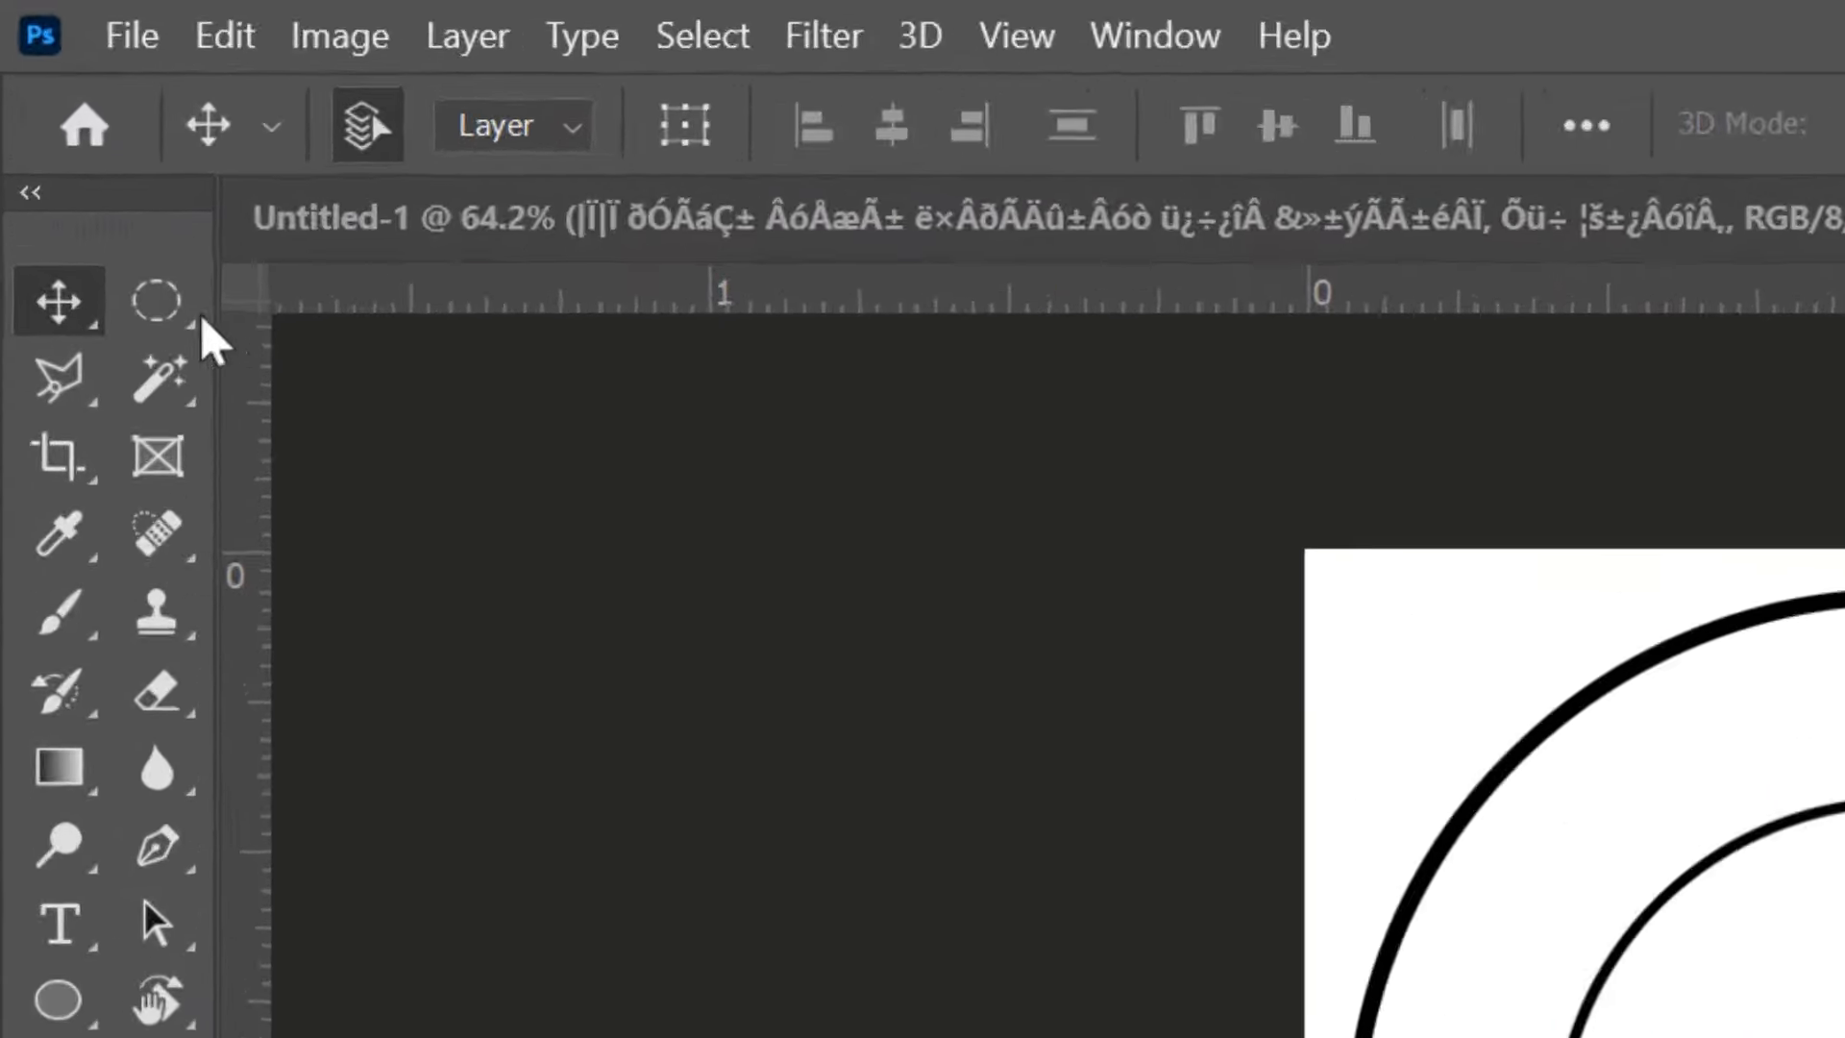
On a new layer, make a circular selection about 1.75 inches wide, centred on the guide intersection just inside the outer ring.
{"action": "left_click", "coordinate": [127, 244]}
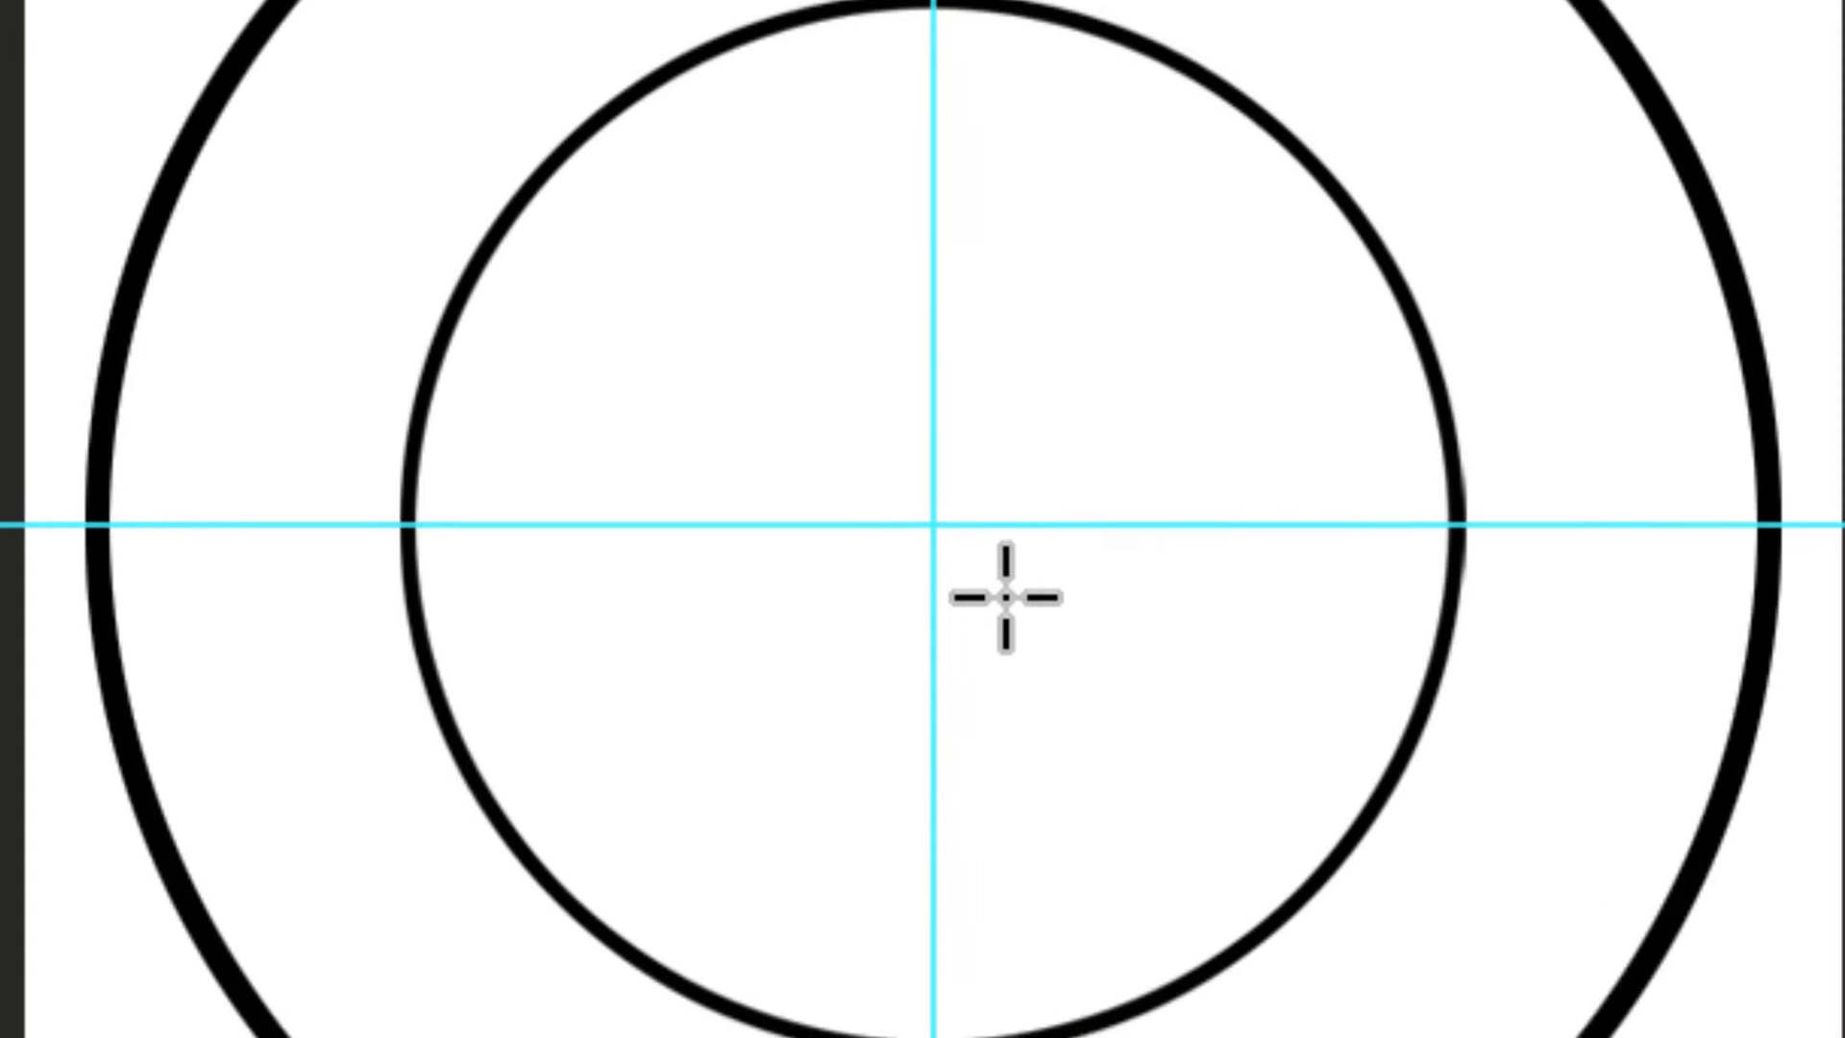
{"action": "left_click_drag", "start_coordinate": [932, 525], "coordinate": [1325, 995]}
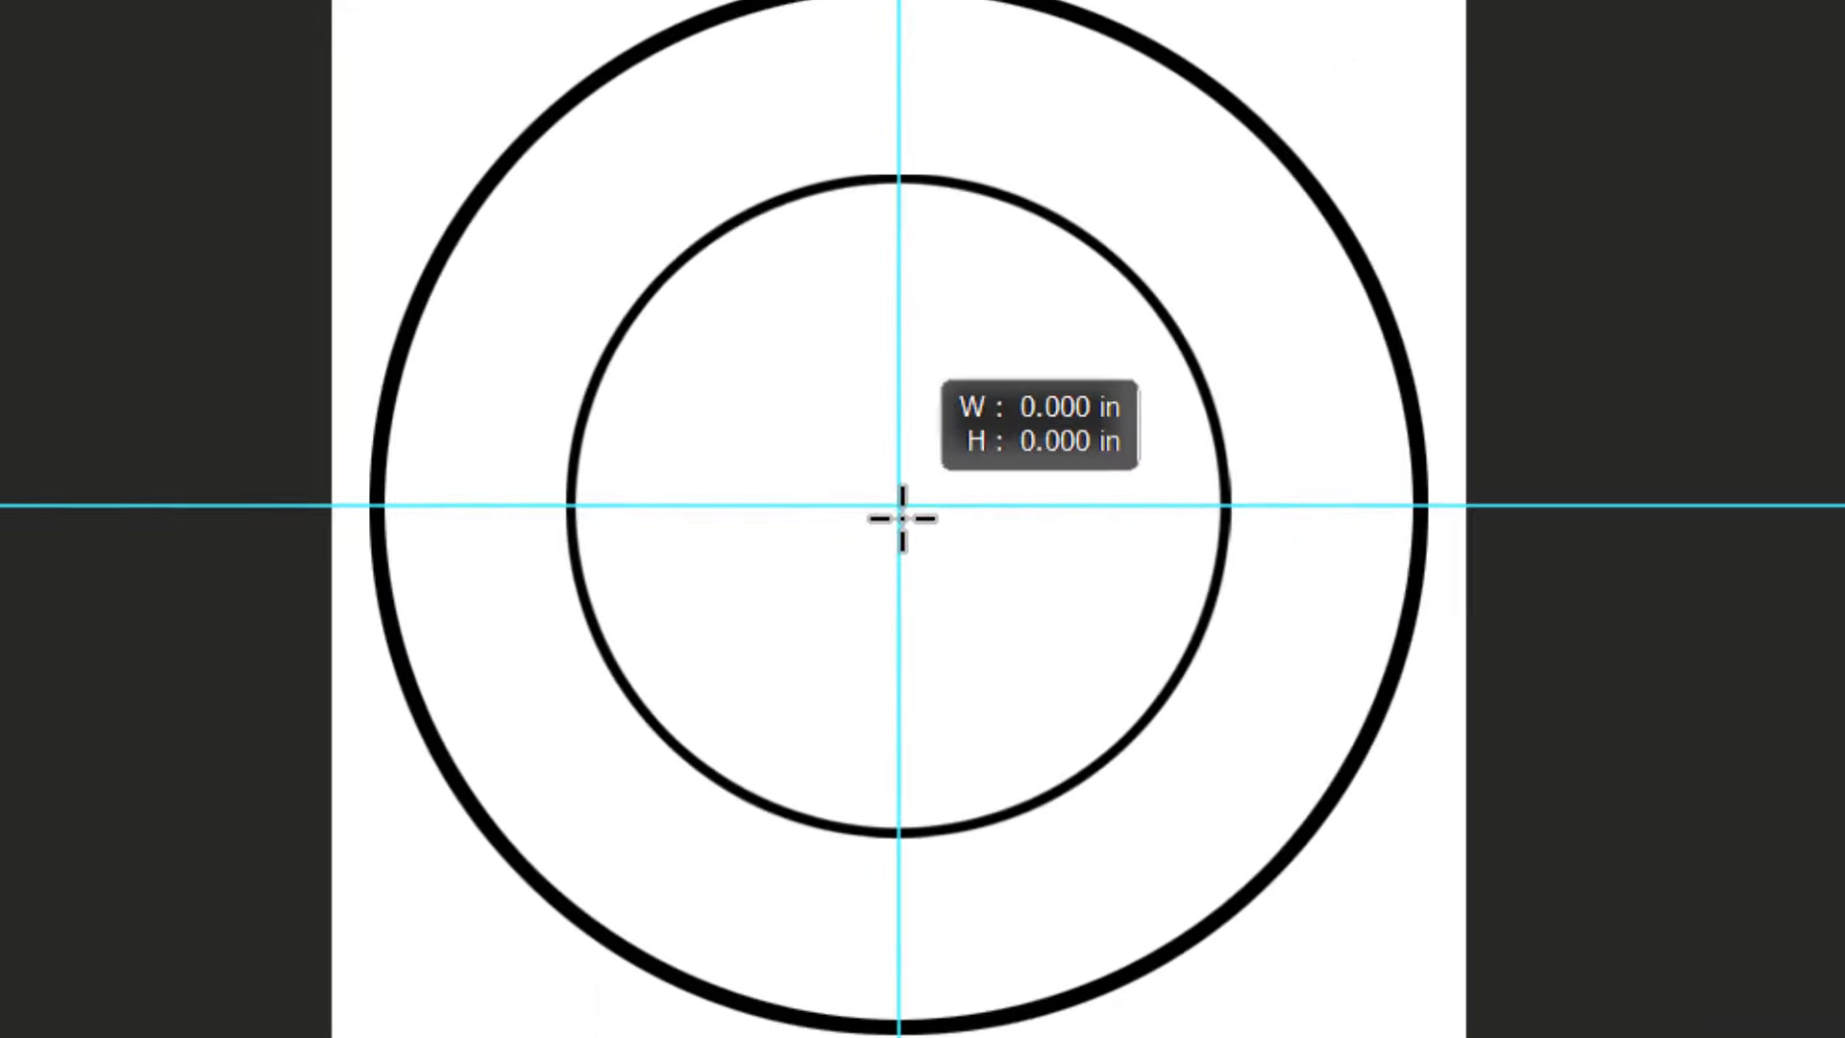
{"action": "left_click_drag", "start_coordinate": [1104, 755], "coordinate": [1317, 971]}
Stroke the new circular selection with a 4 px black line located at its center.
{"action": "left_click", "coordinate": [82, 14]}
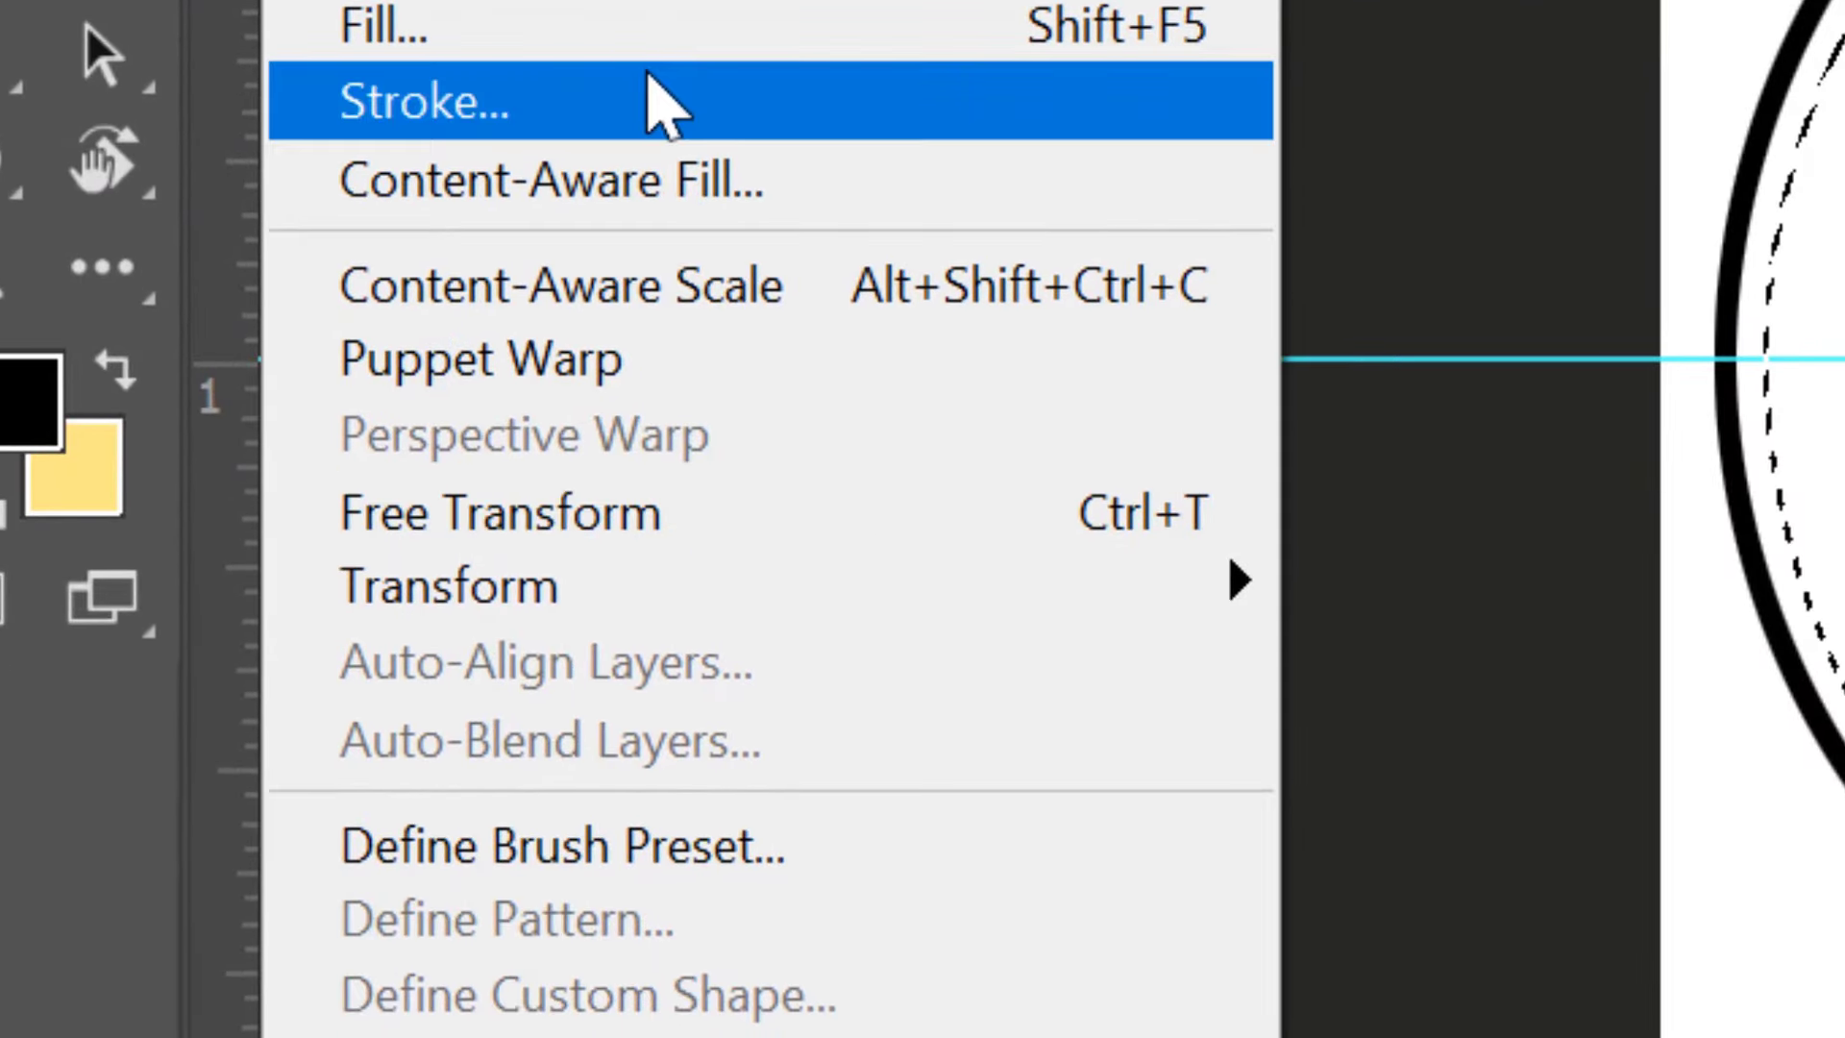
{"action": "left_click", "coordinate": [715, 786]}
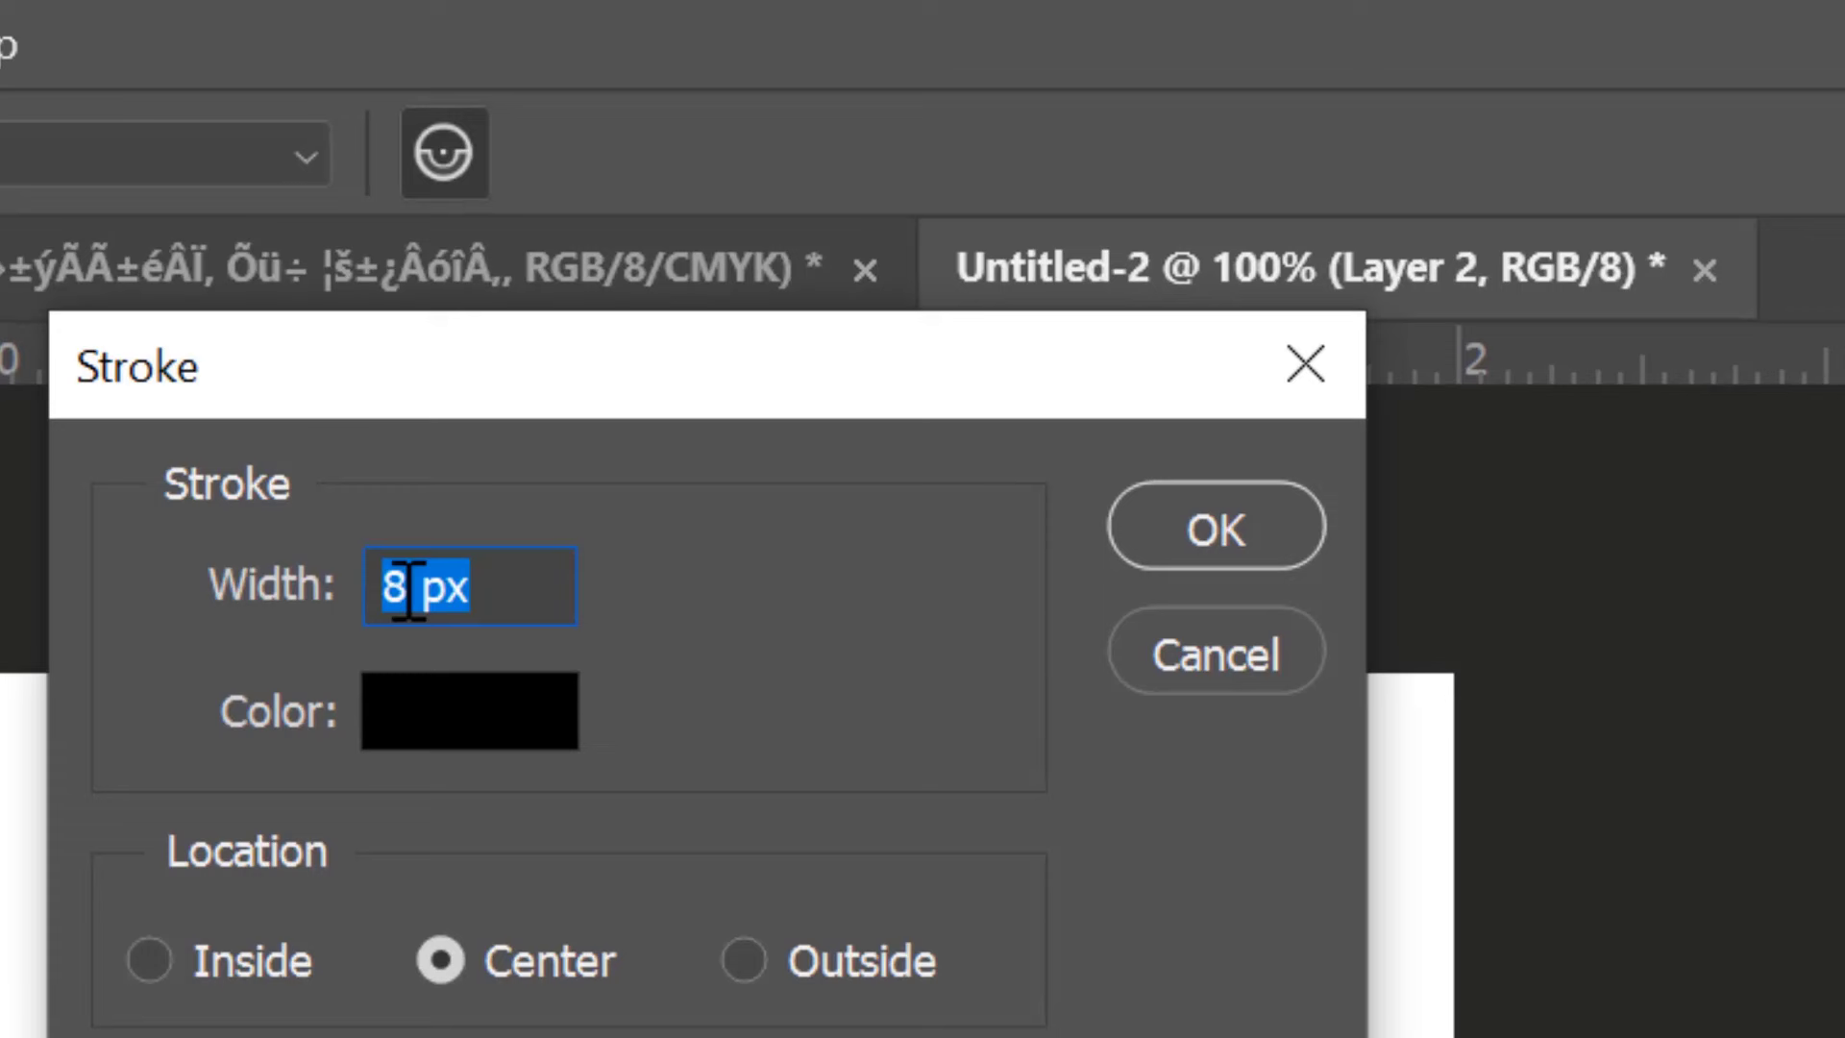
{"action": "left_click", "coordinate": [808, 228]}
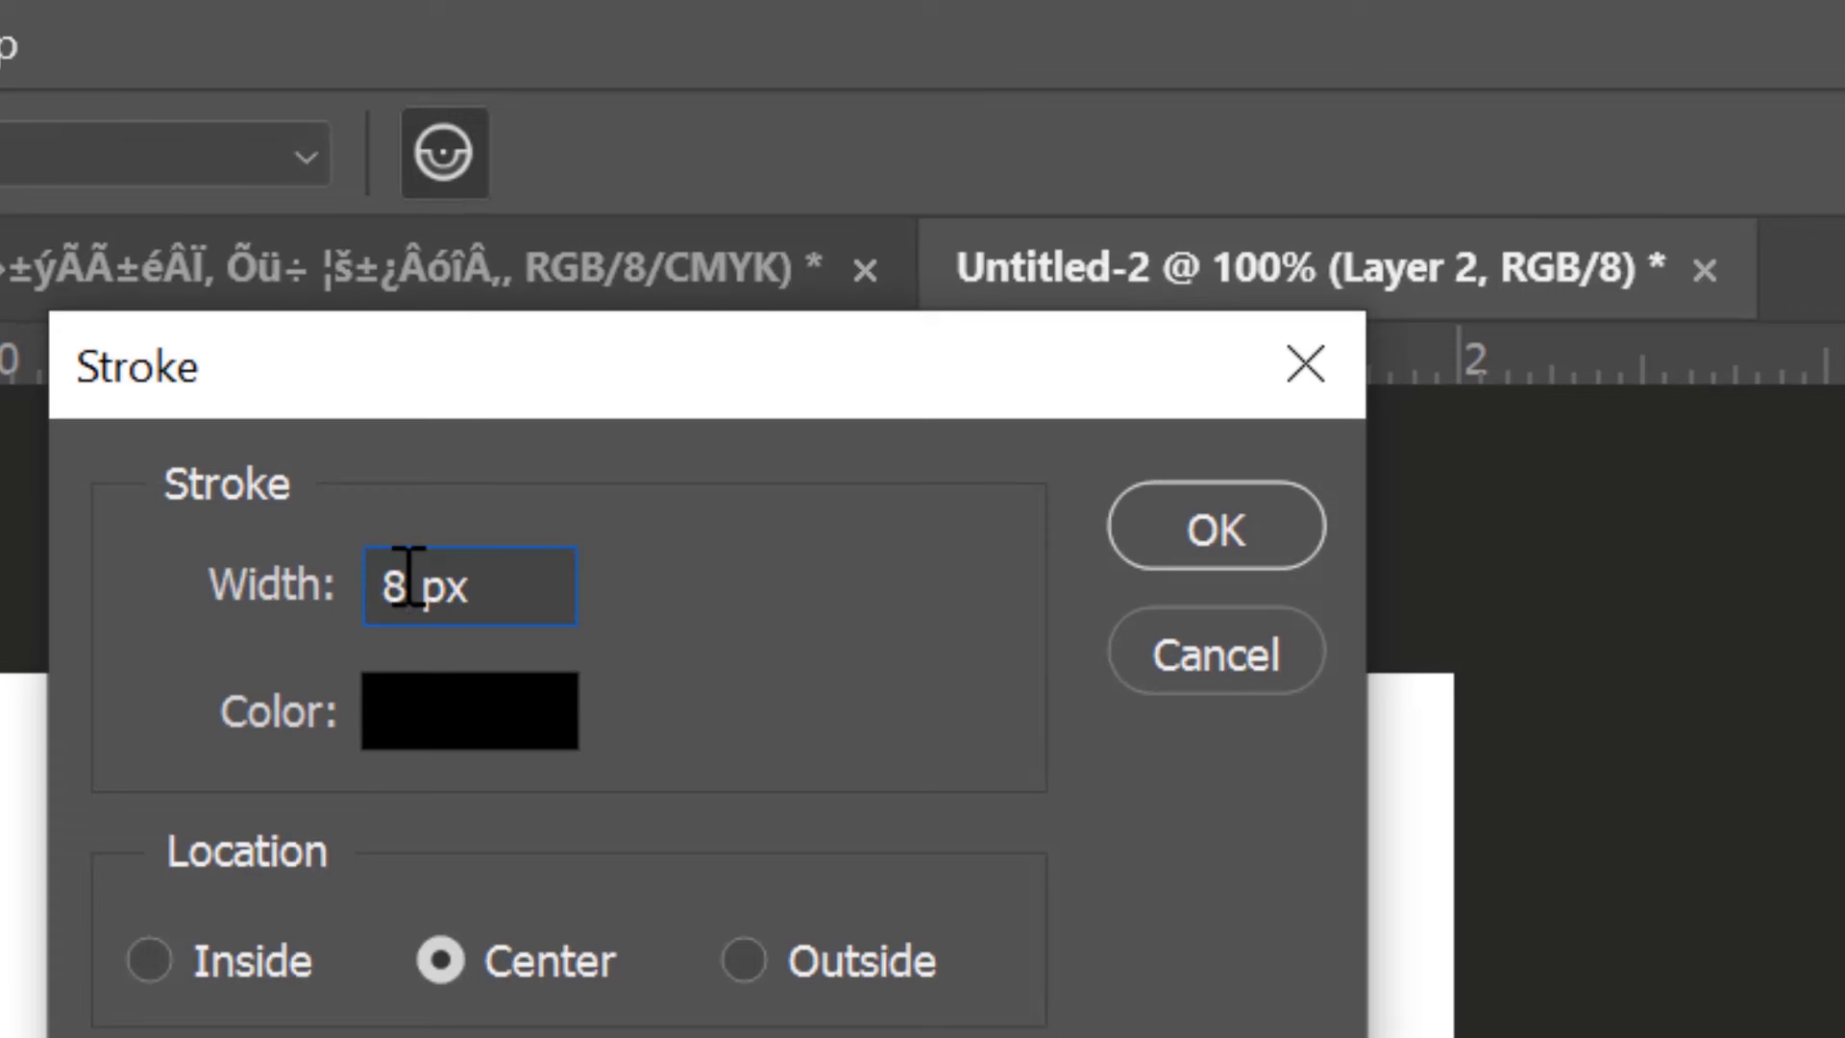
{"action": "key", "text": "BackSpace"}
{"action": "type", "text": "4"}
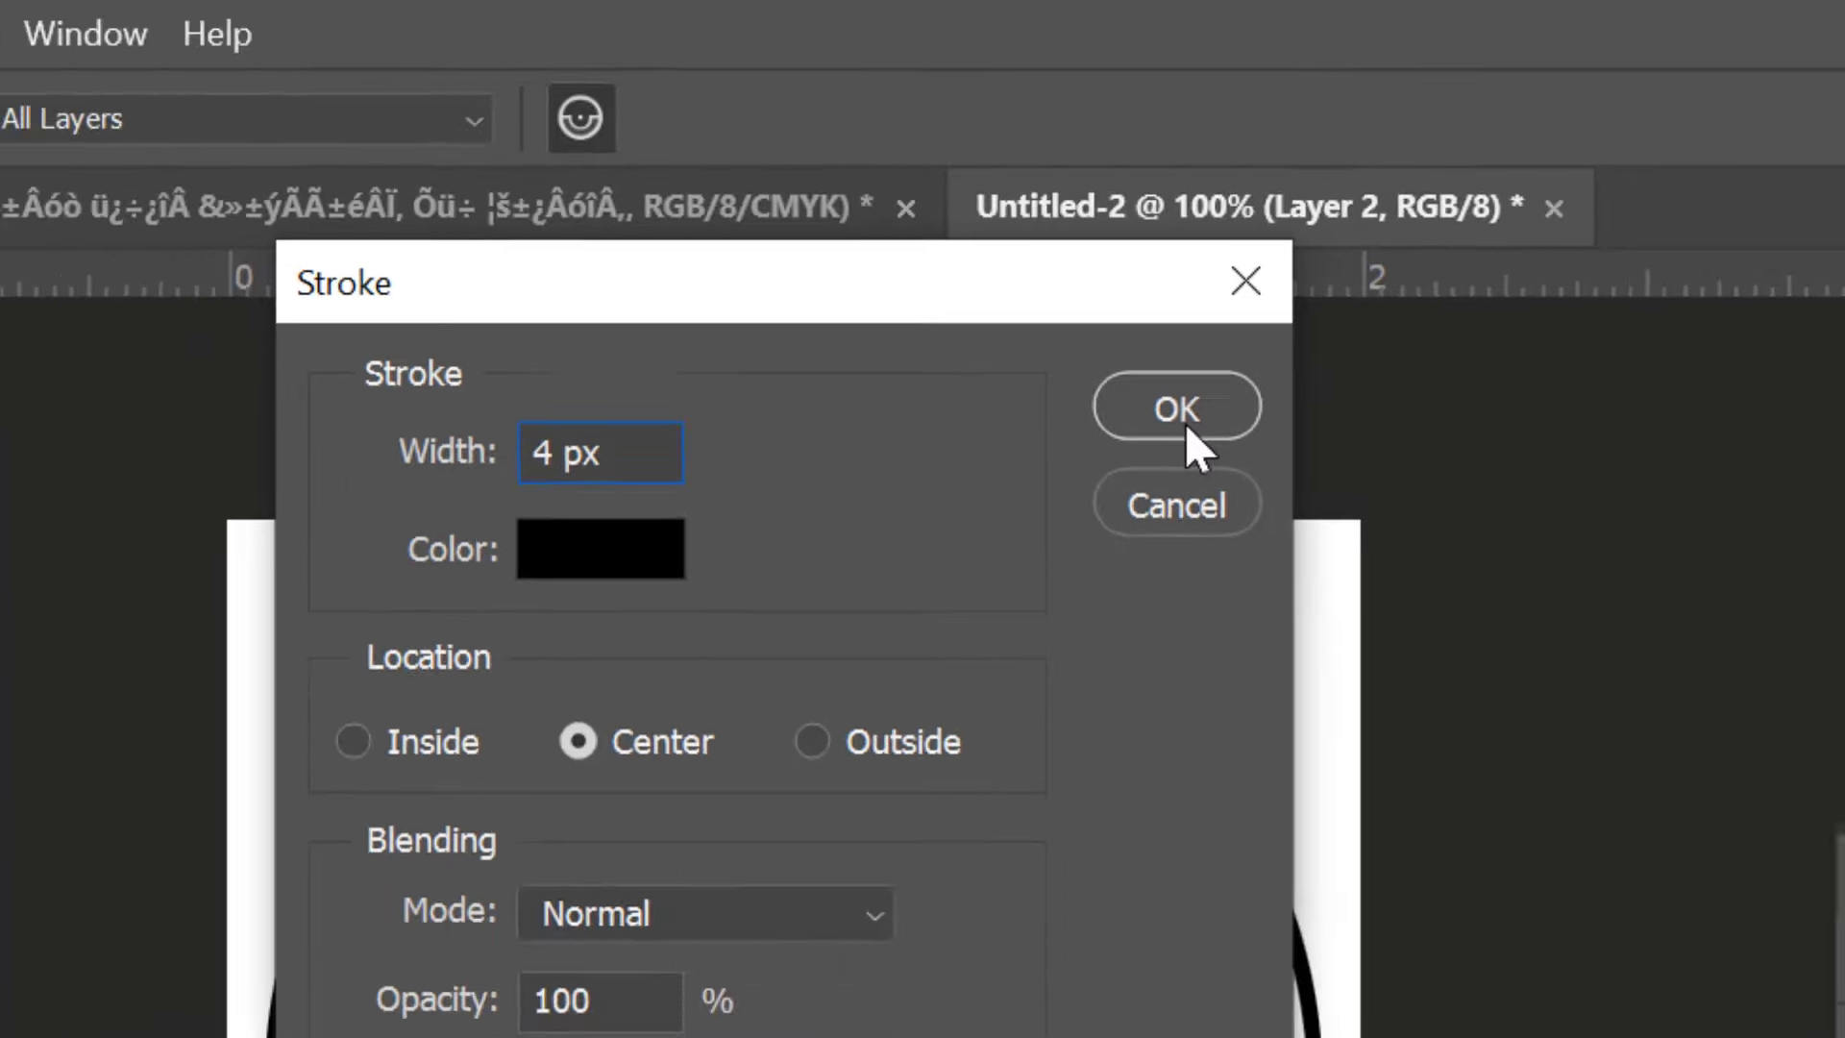
{"action": "left_click", "coordinate": [1216, 528]}
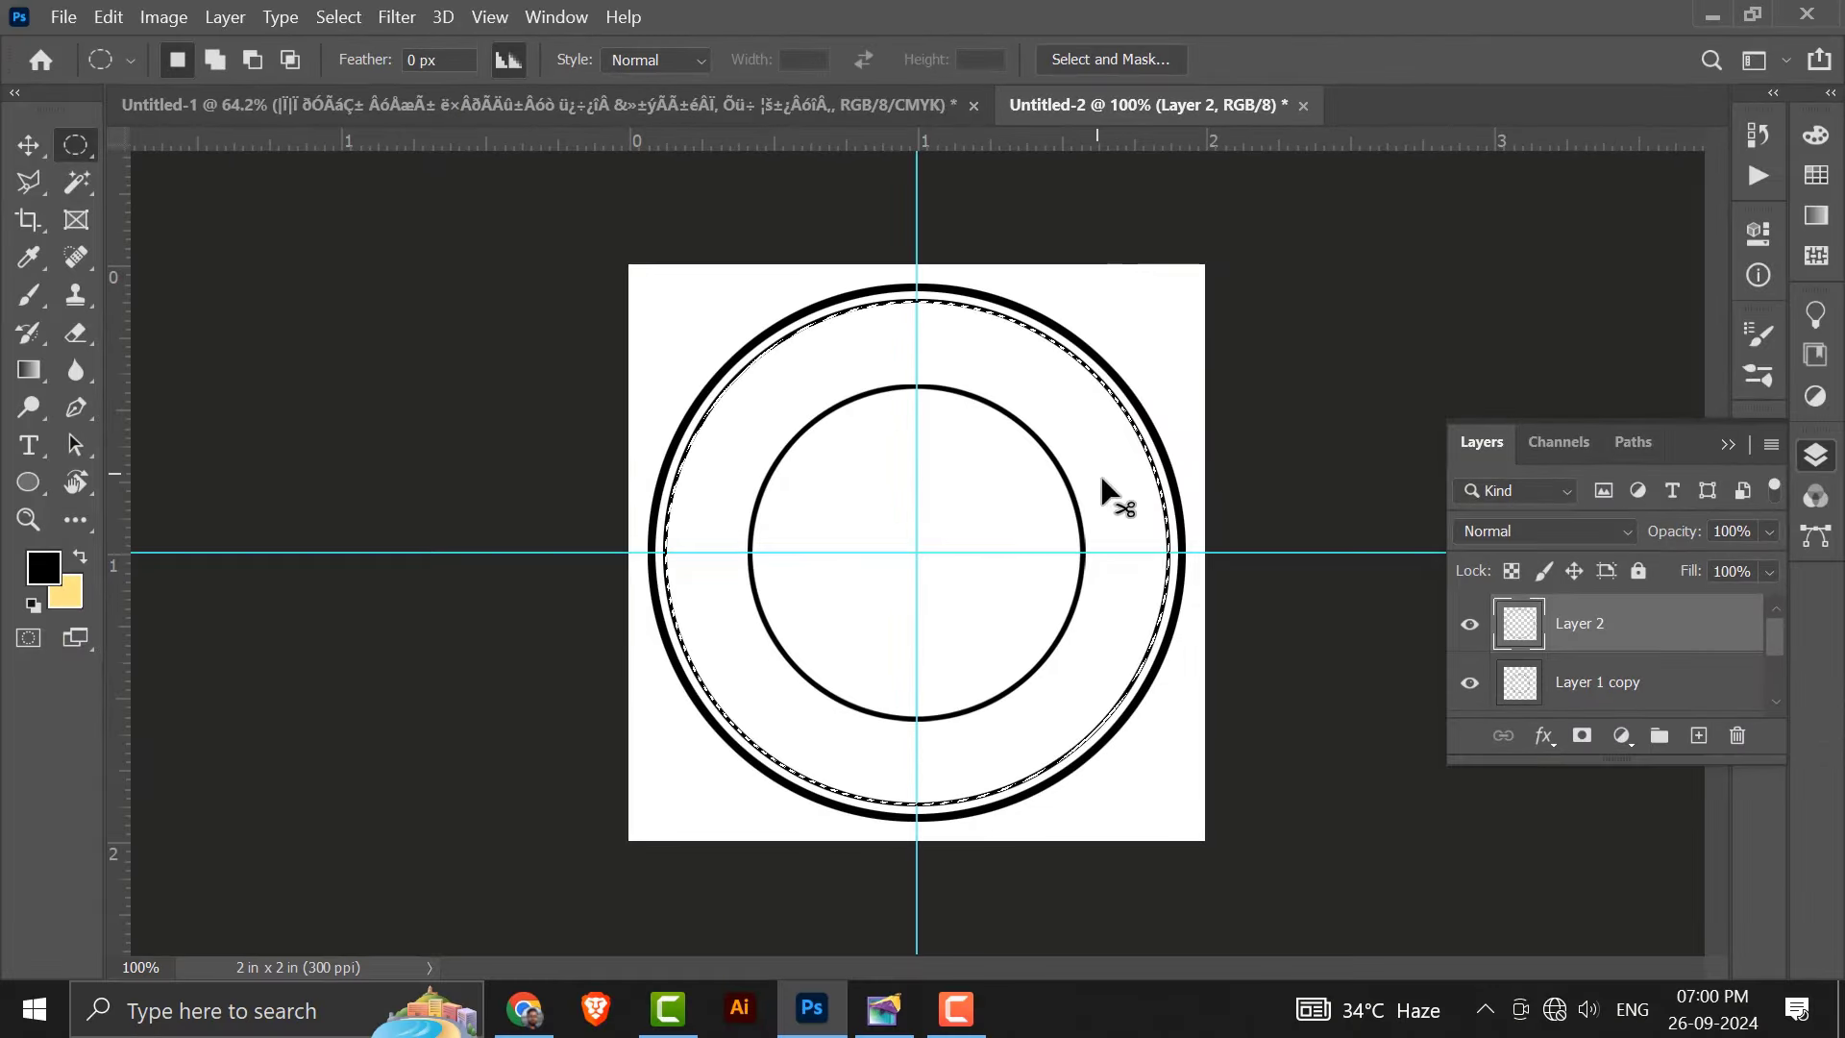
Clear the circular selection and select the ring layers together with the Move tool.
{"action": "key", "text": "ctrl+d"}
{"action": "key", "text": "v"}
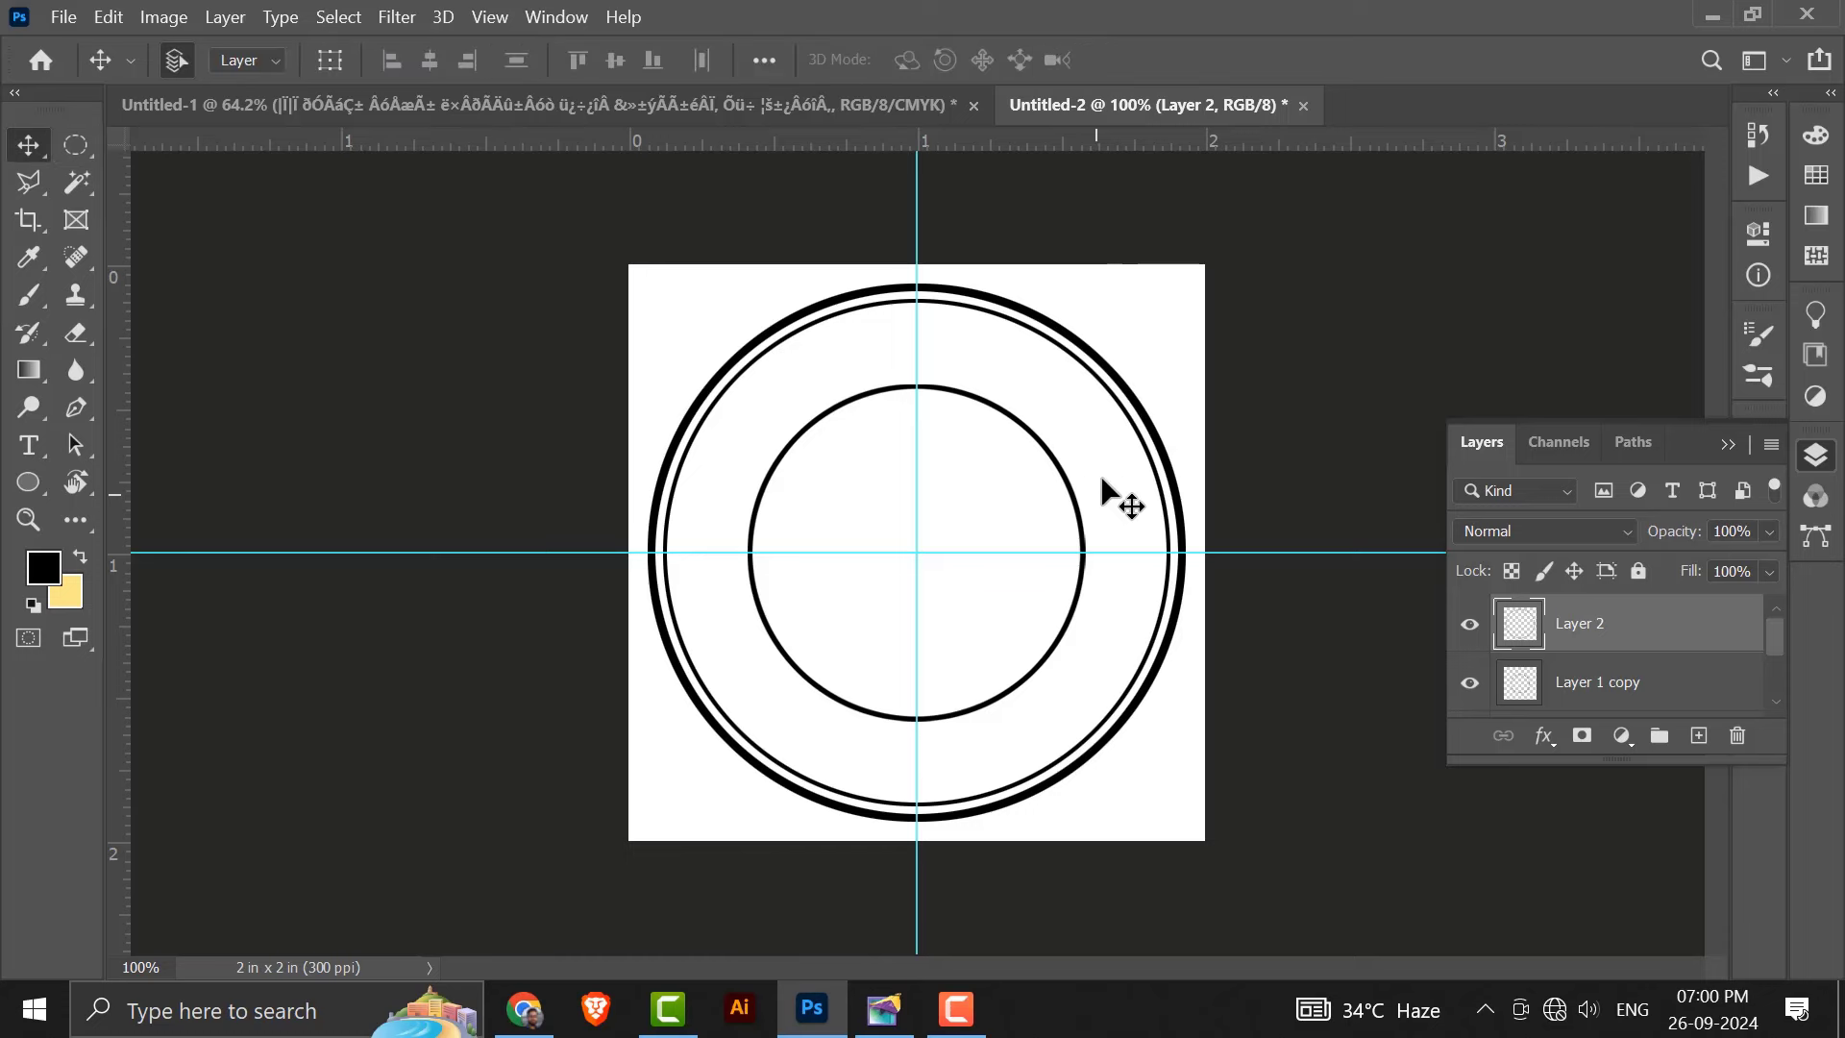
{"action": "left_click", "coordinate": [1171, 500]}
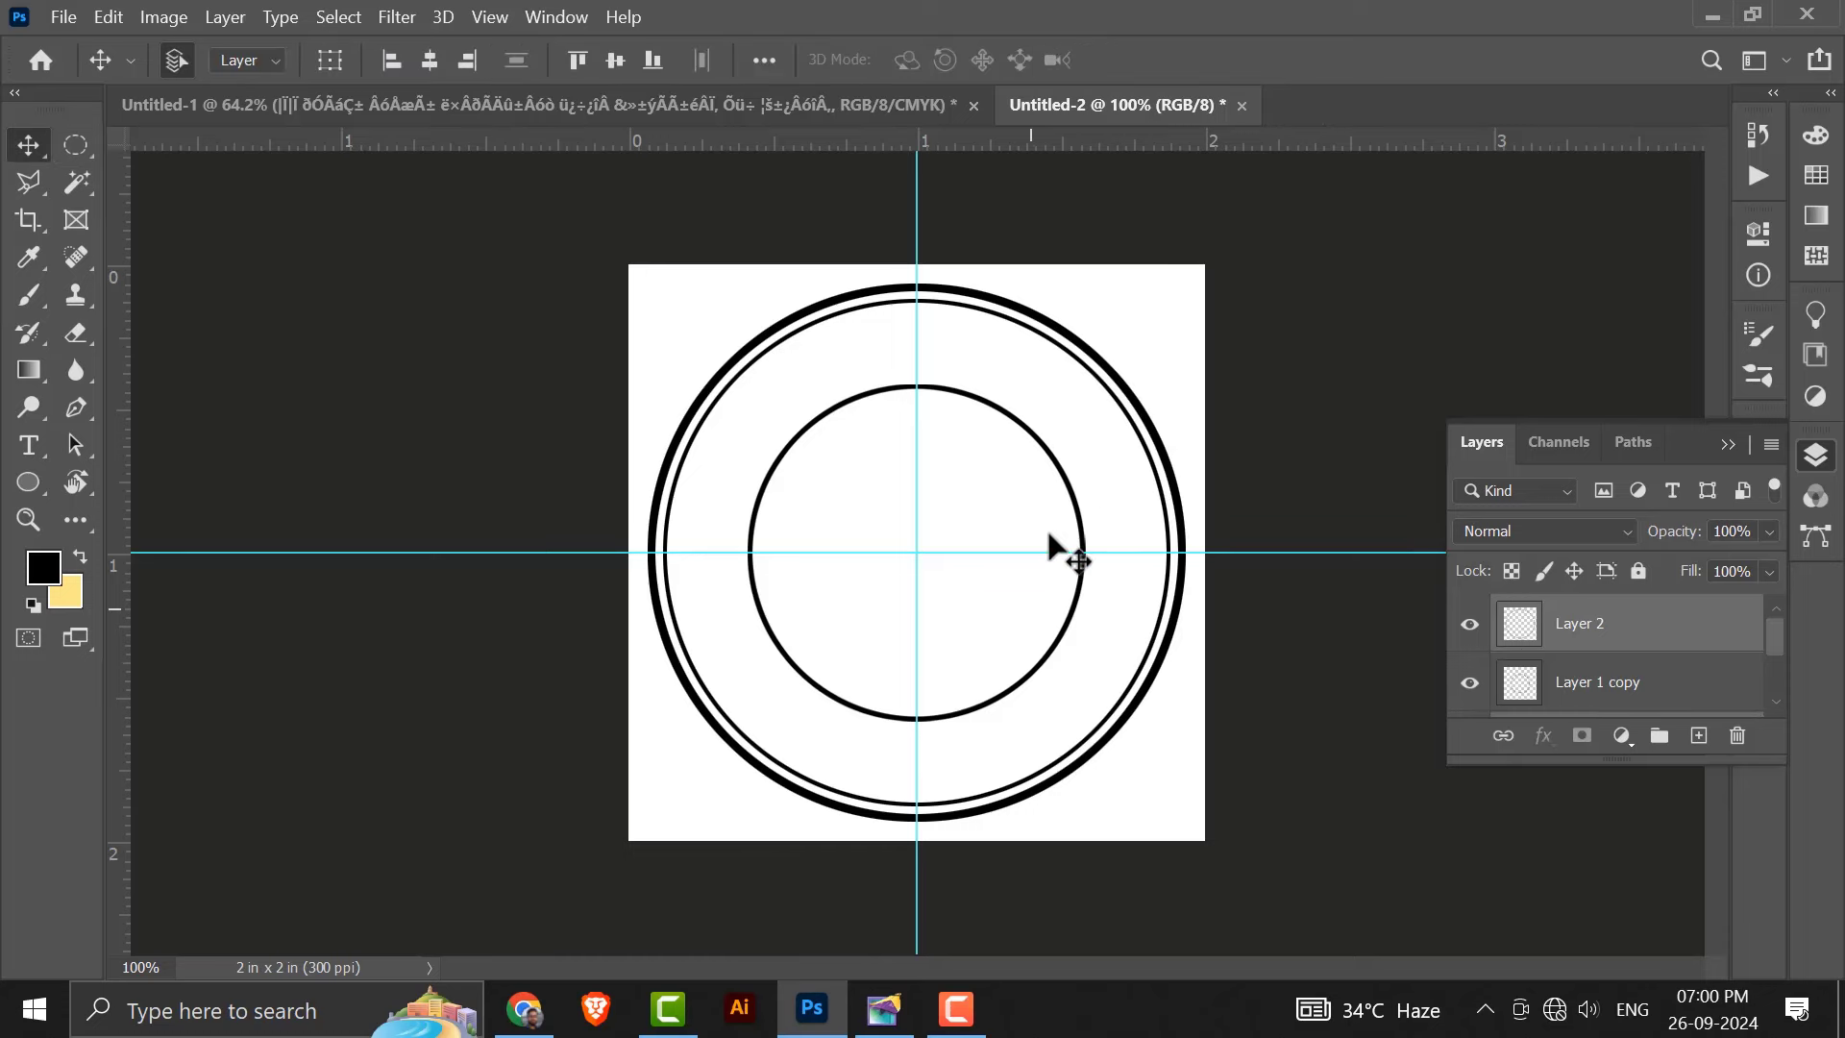
Draw a circular path about 384 px wide with the Ellipse tool in Path mode, centred on the guides just outside the inner ring.
{"action": "key", "text": "ctrl+plus"}
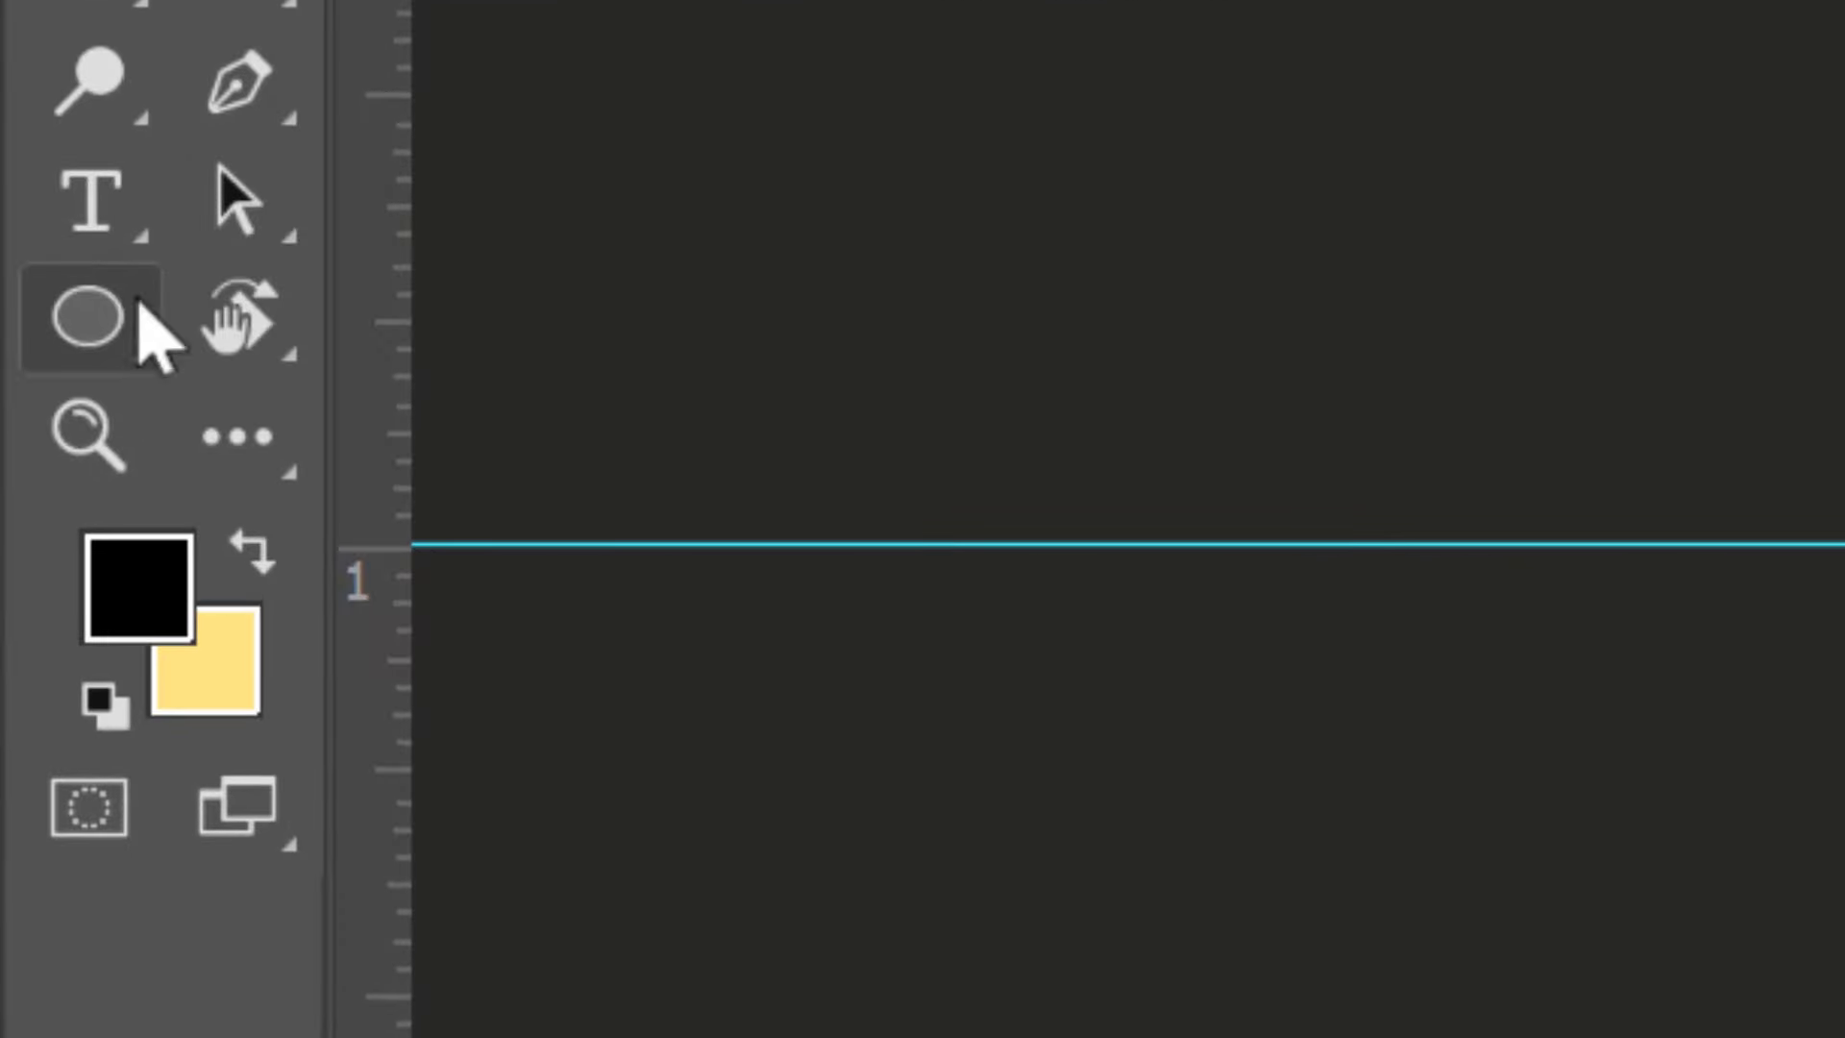
{"action": "right_click", "coordinate": [26, 489]}
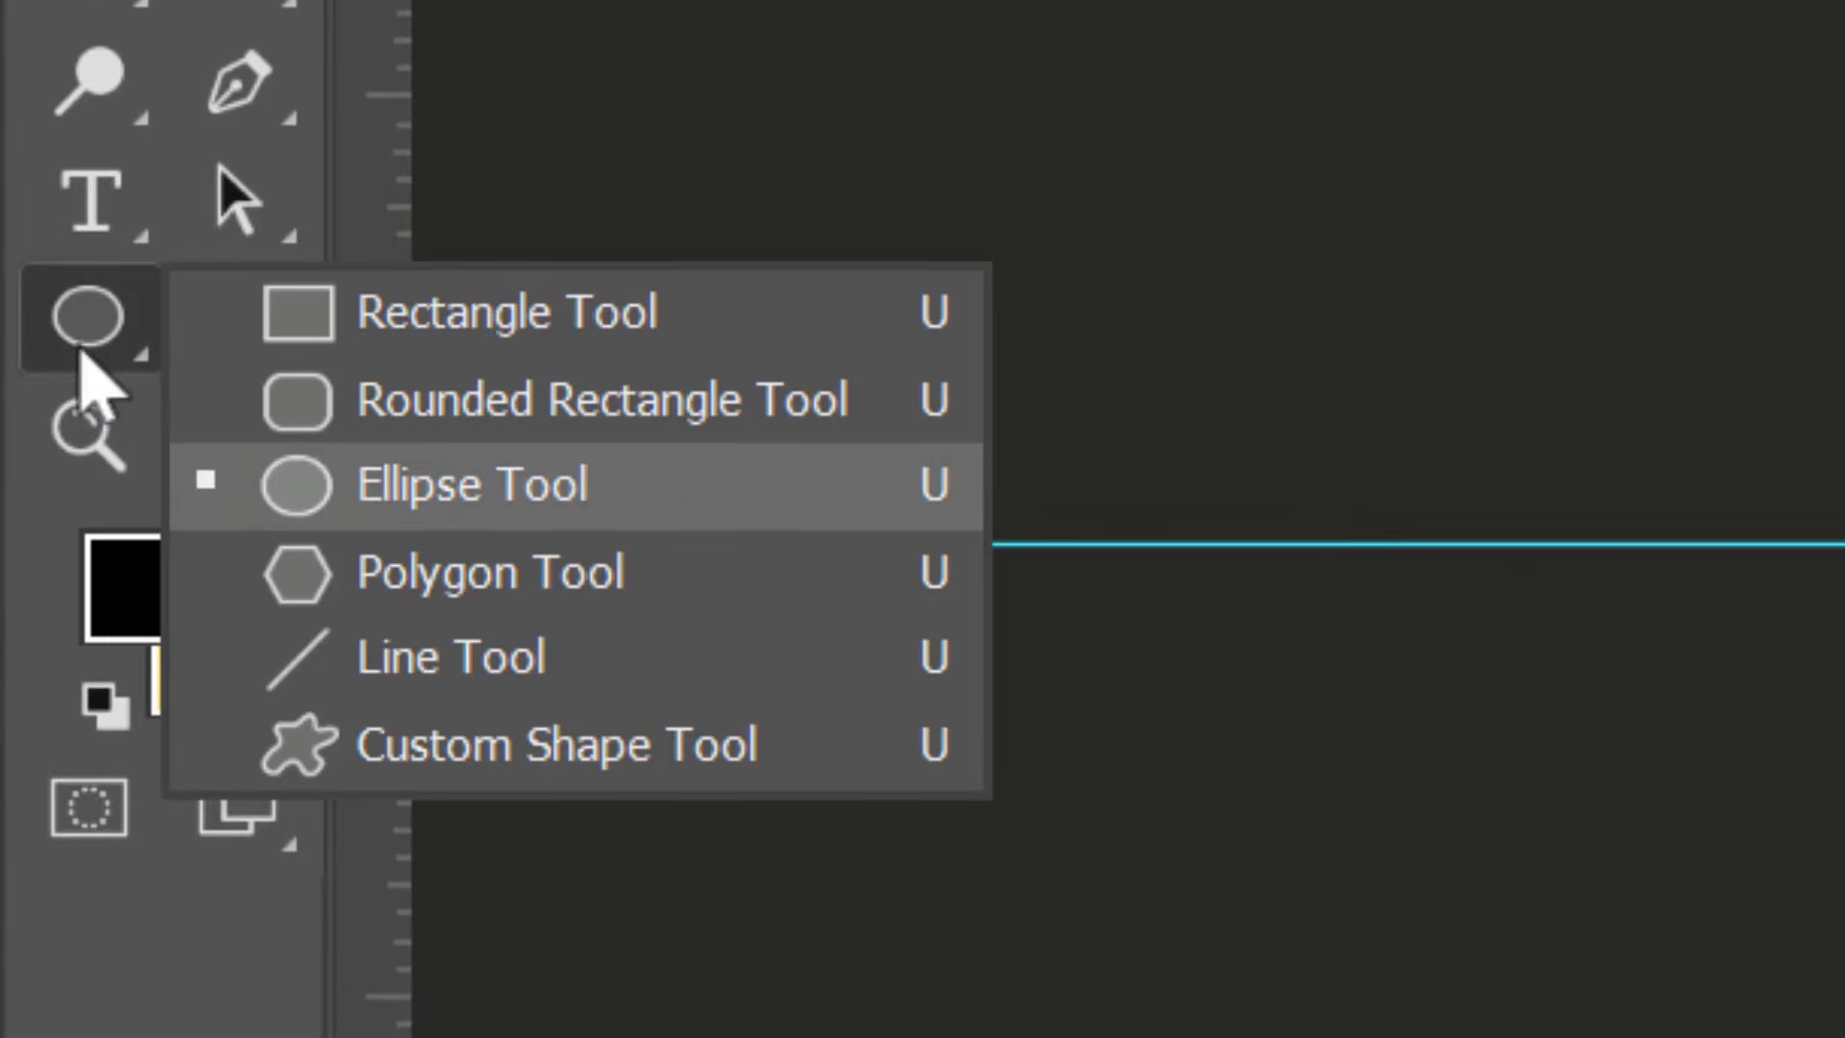
{"action": "left_click", "coordinate": [266, 490]}
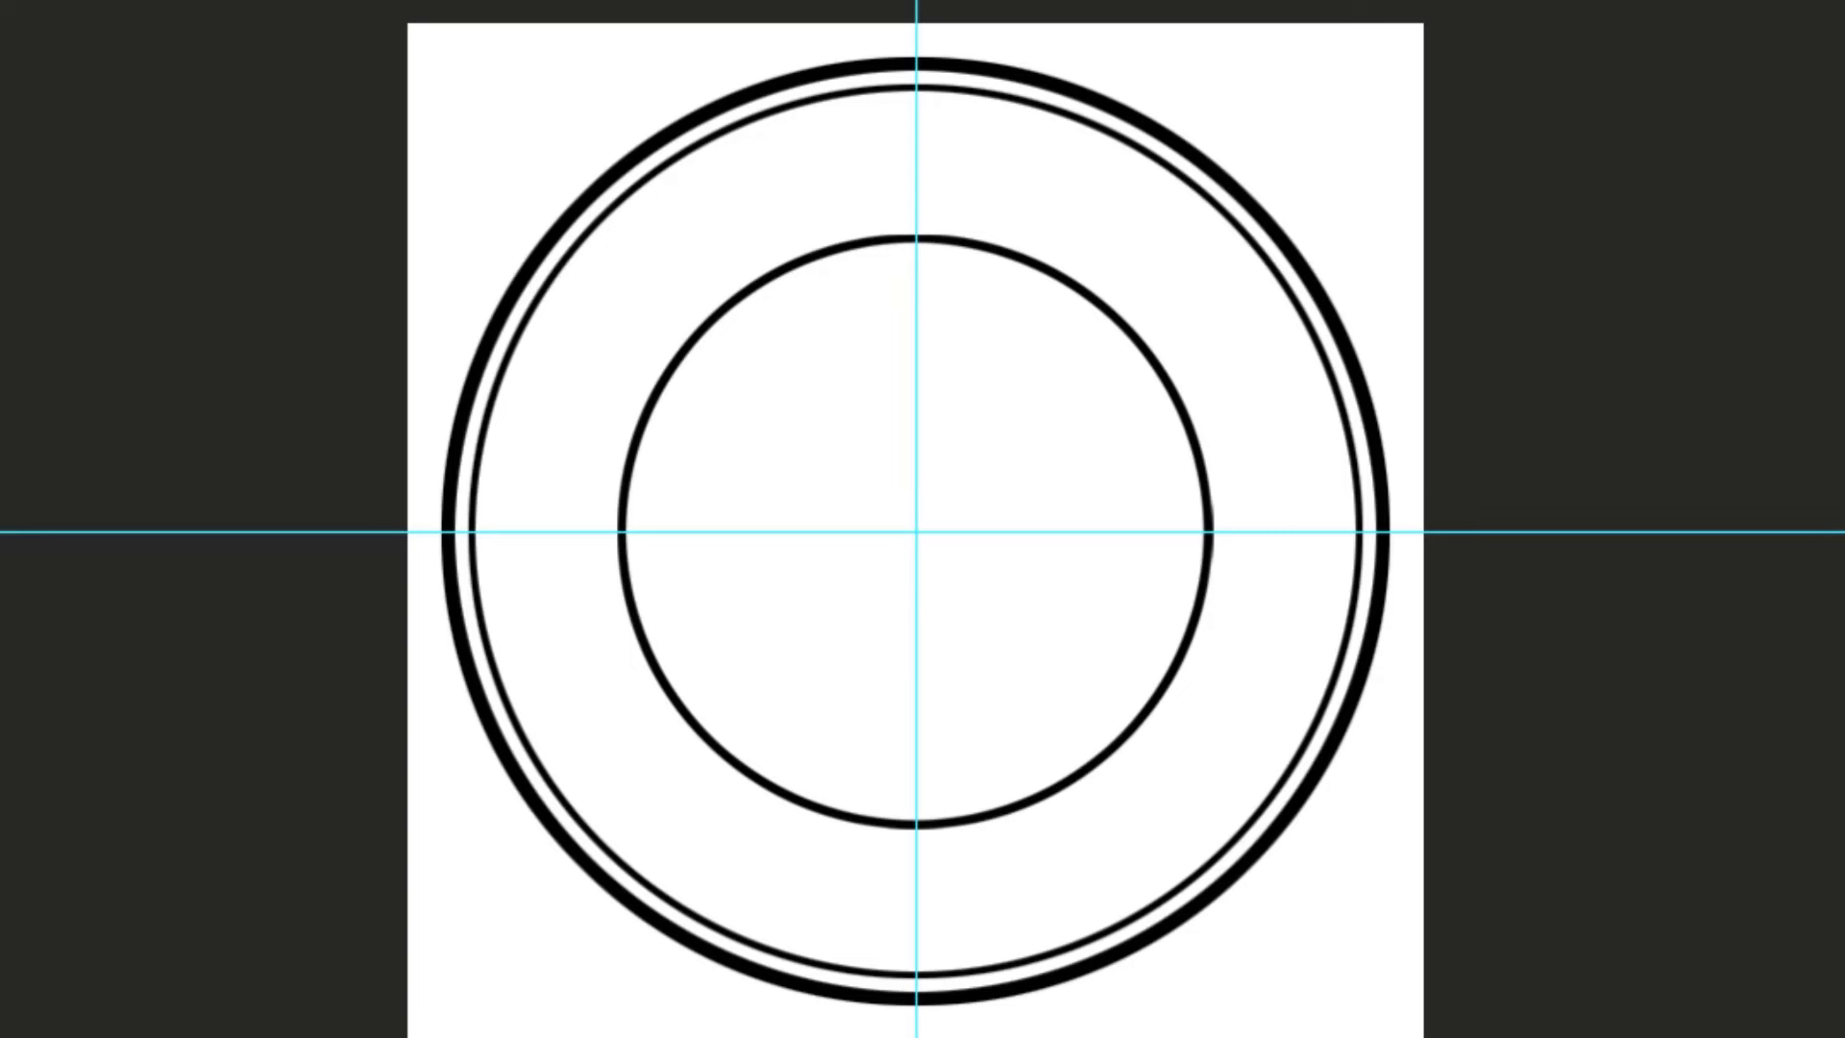
{"action": "left_click_drag", "start_coordinate": [918, 531], "coordinate": [1267, 860]}
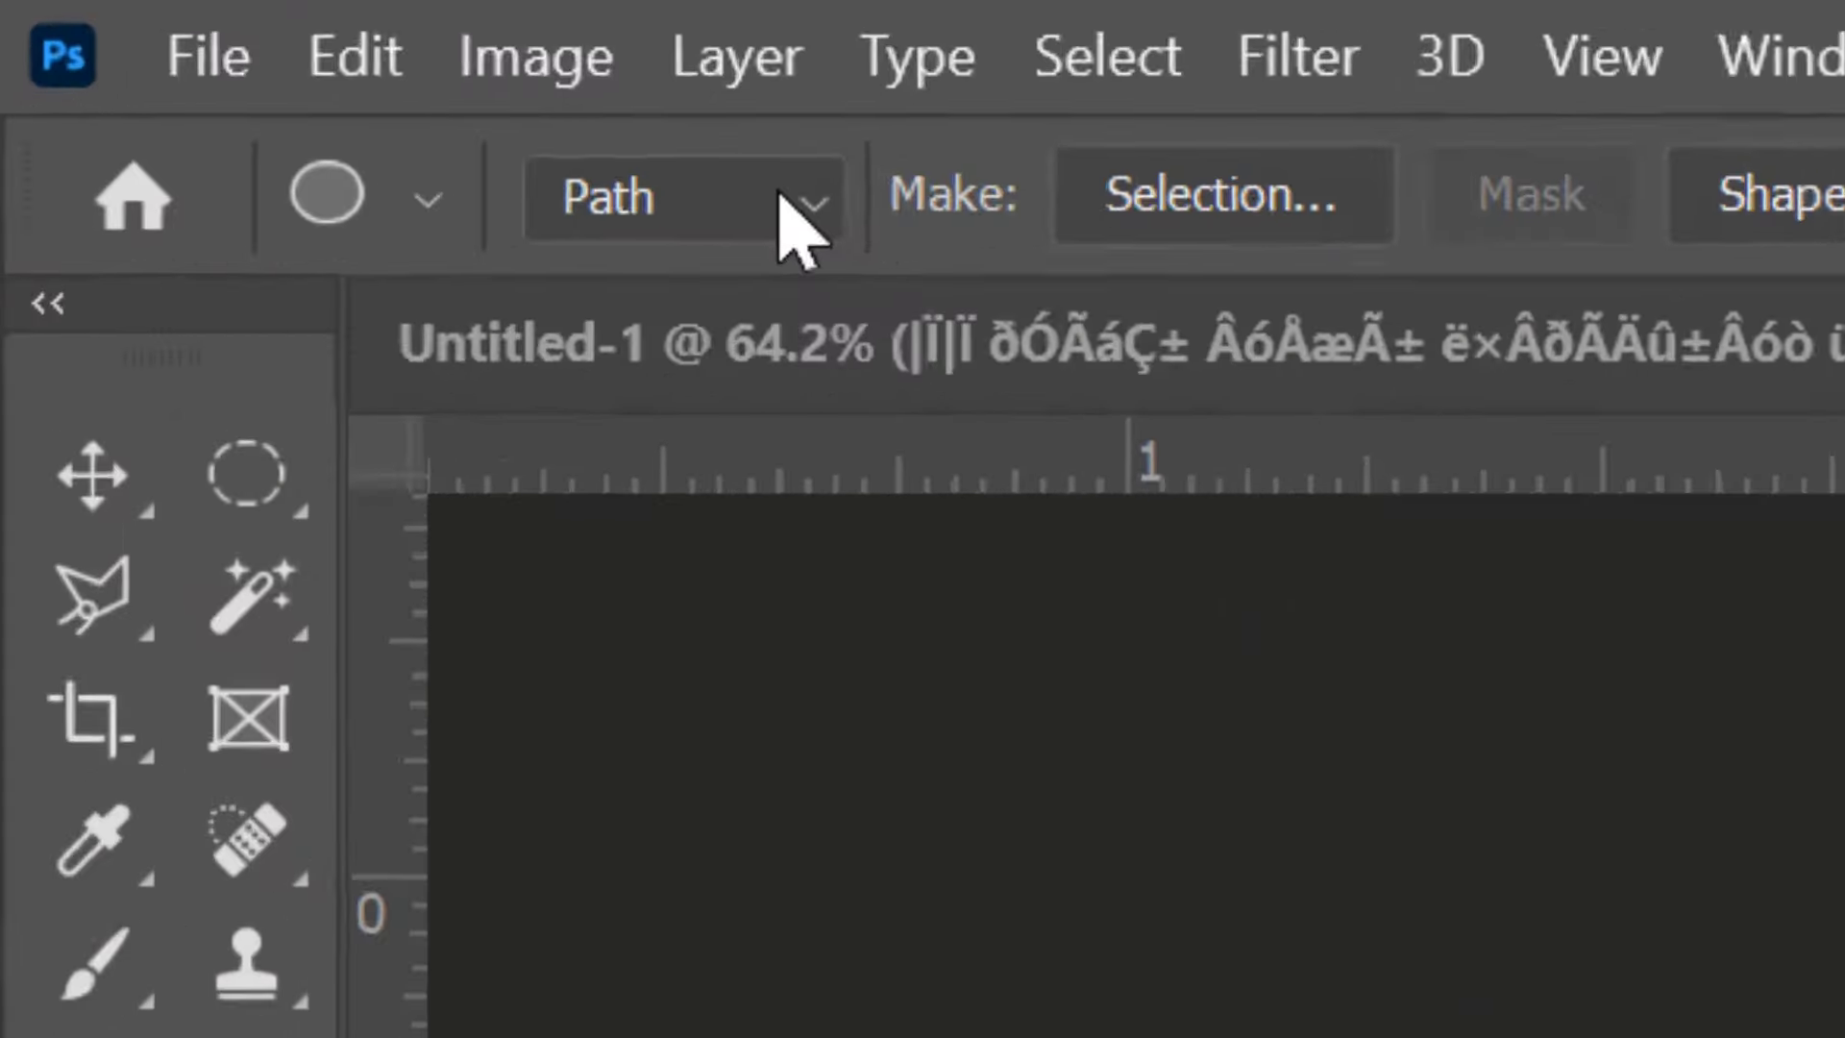
{"action": "left_click", "coordinate": [781, 197]}
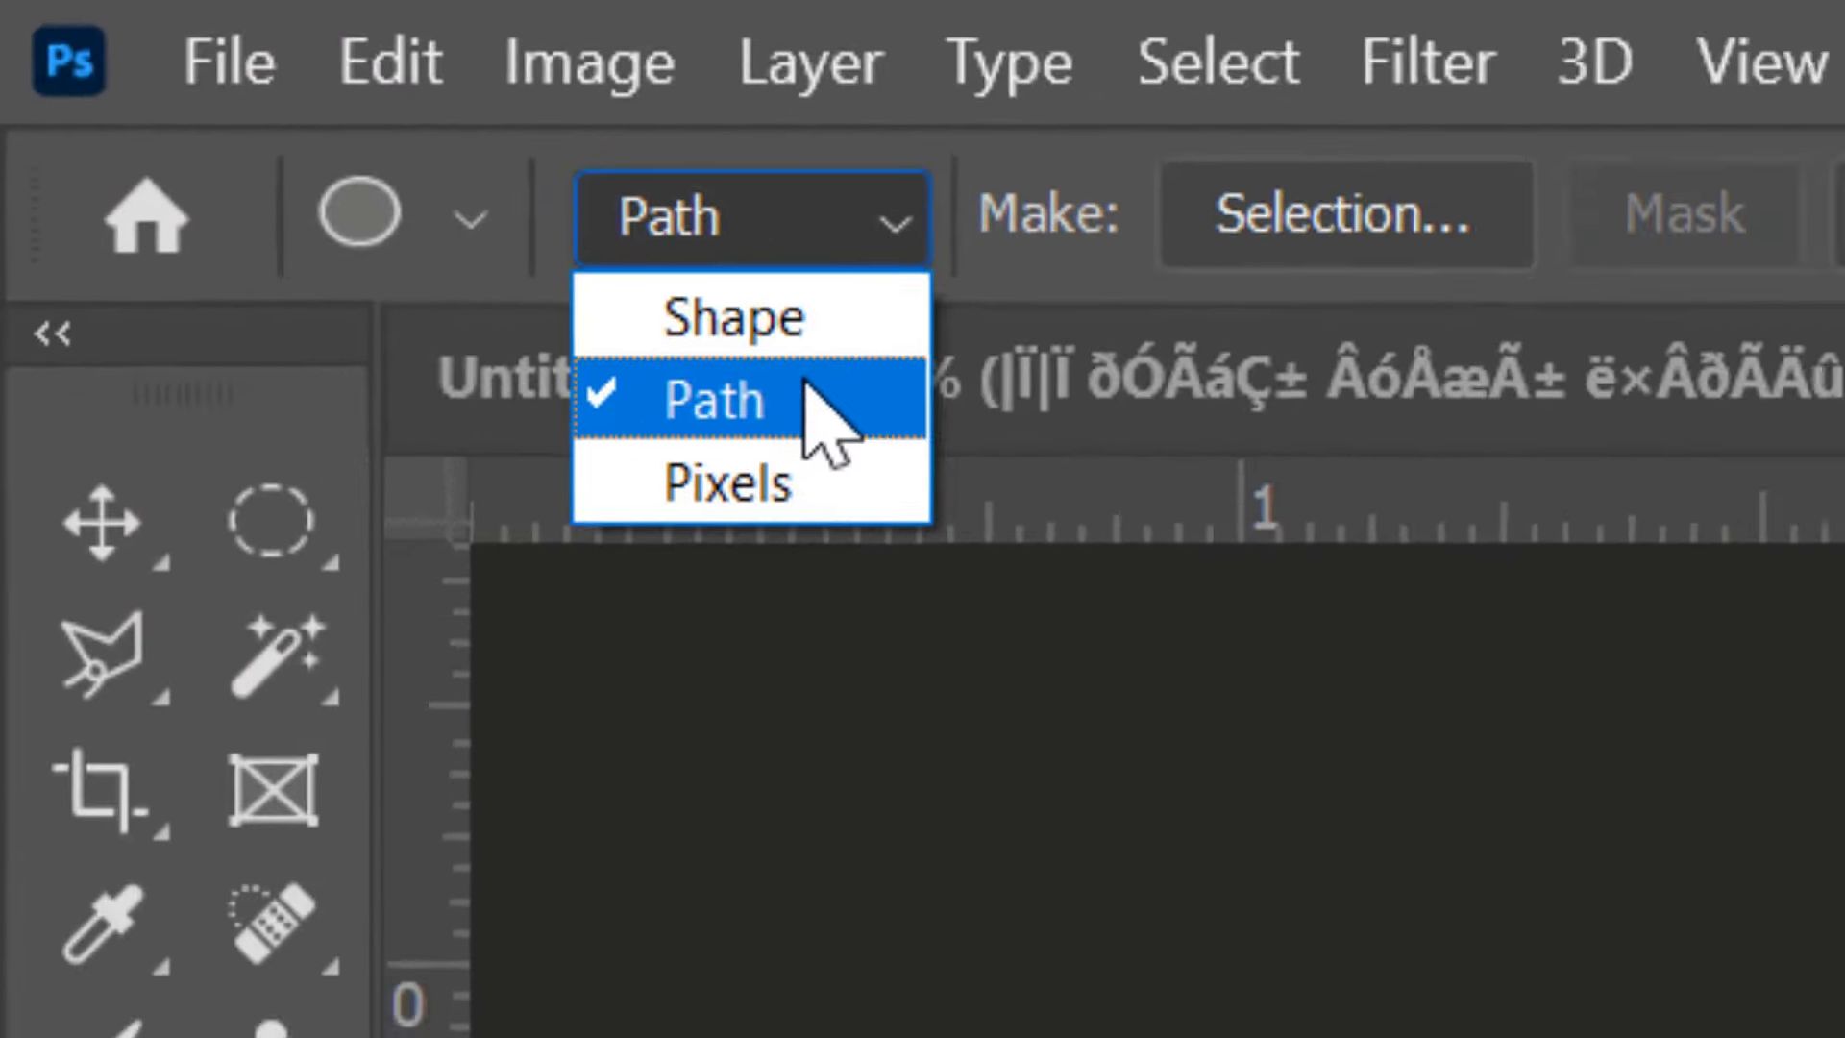
{"action": "left_click", "coordinate": [760, 362]}
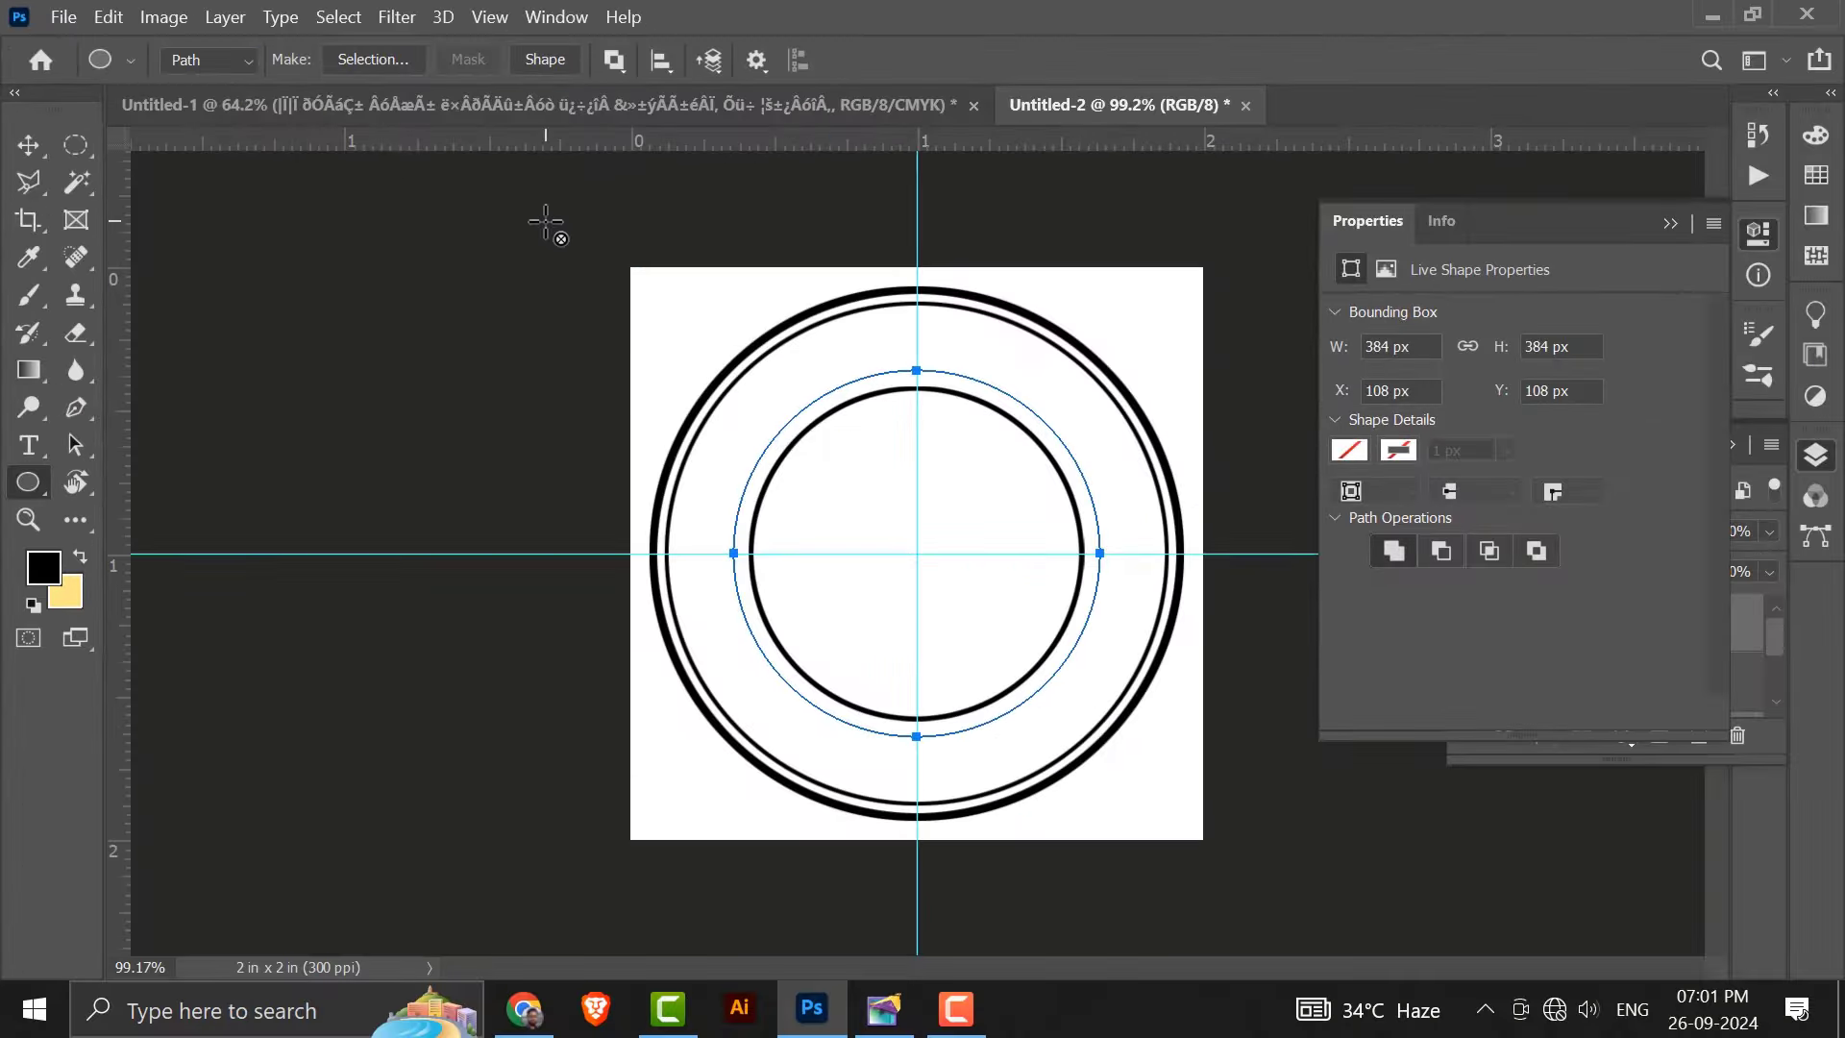
Copy the first line of the Assamese text block in Untitled-1 and return to the seal document Untitled-2.
{"action": "left_click", "coordinate": [293, 115]}
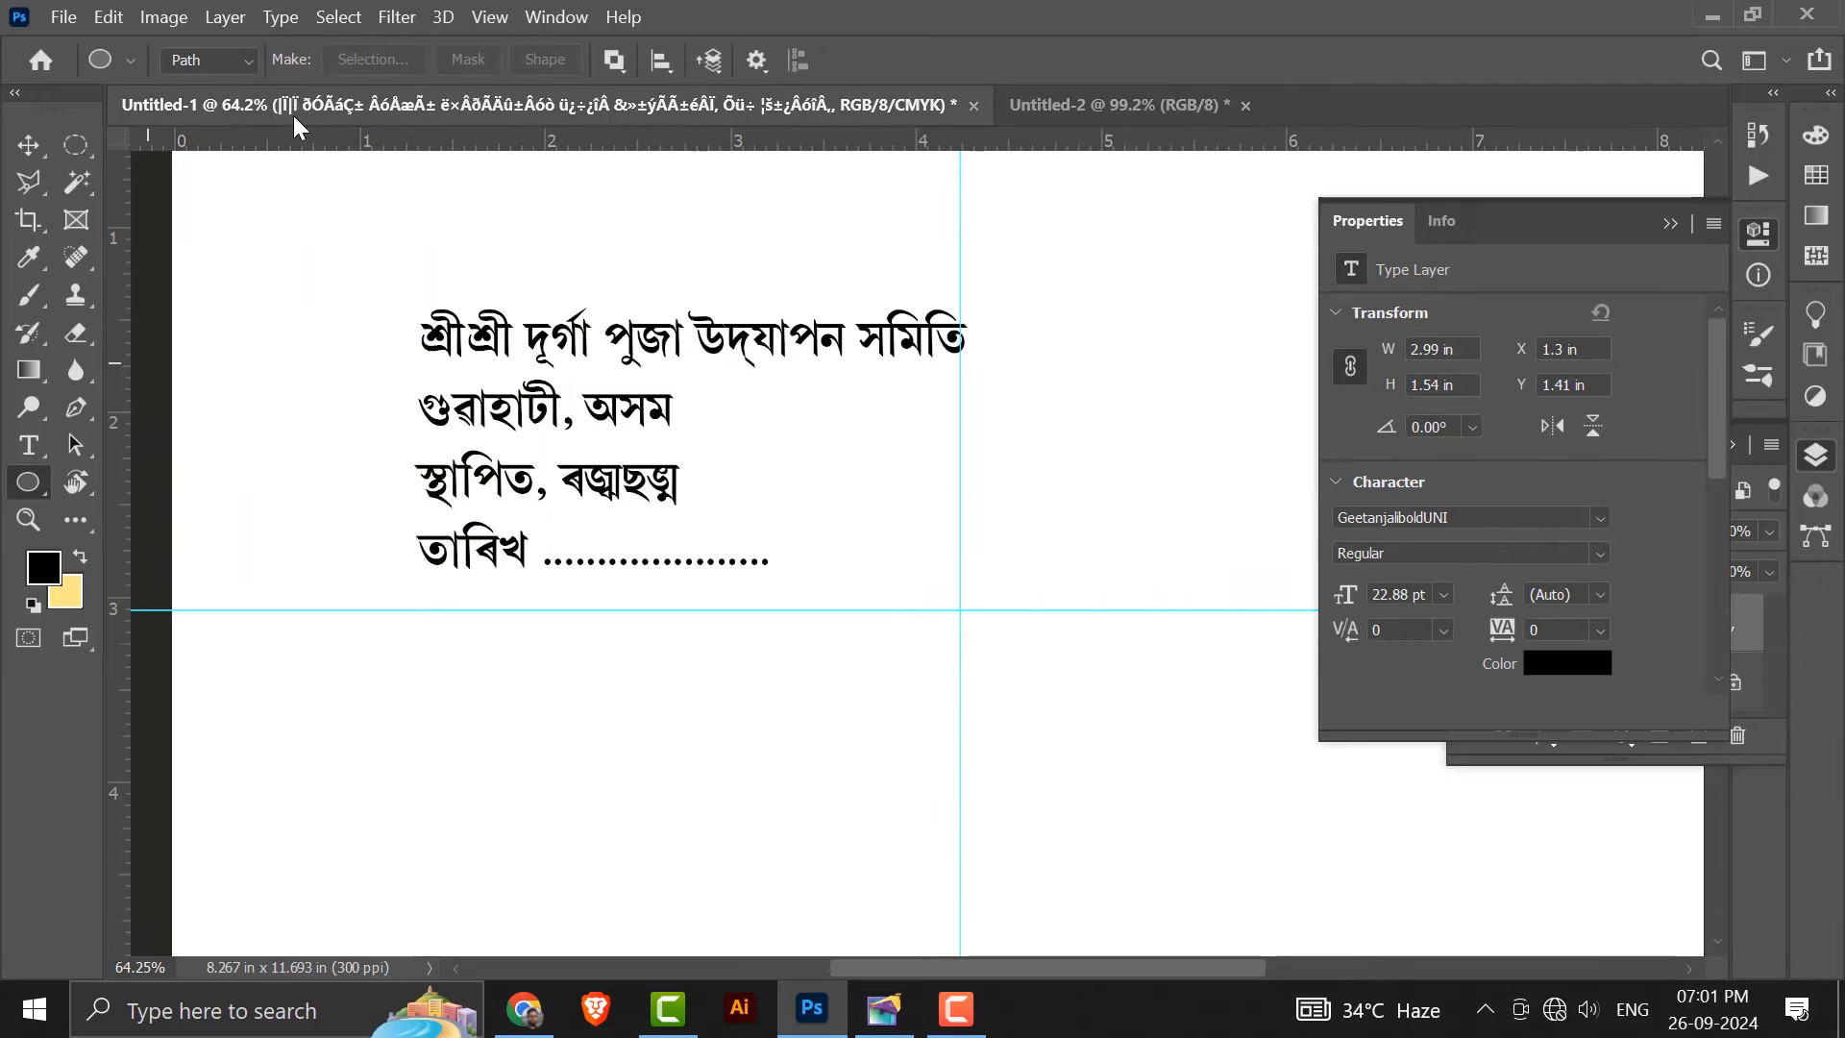
{"action": "left_click", "coordinate": [31, 445]}
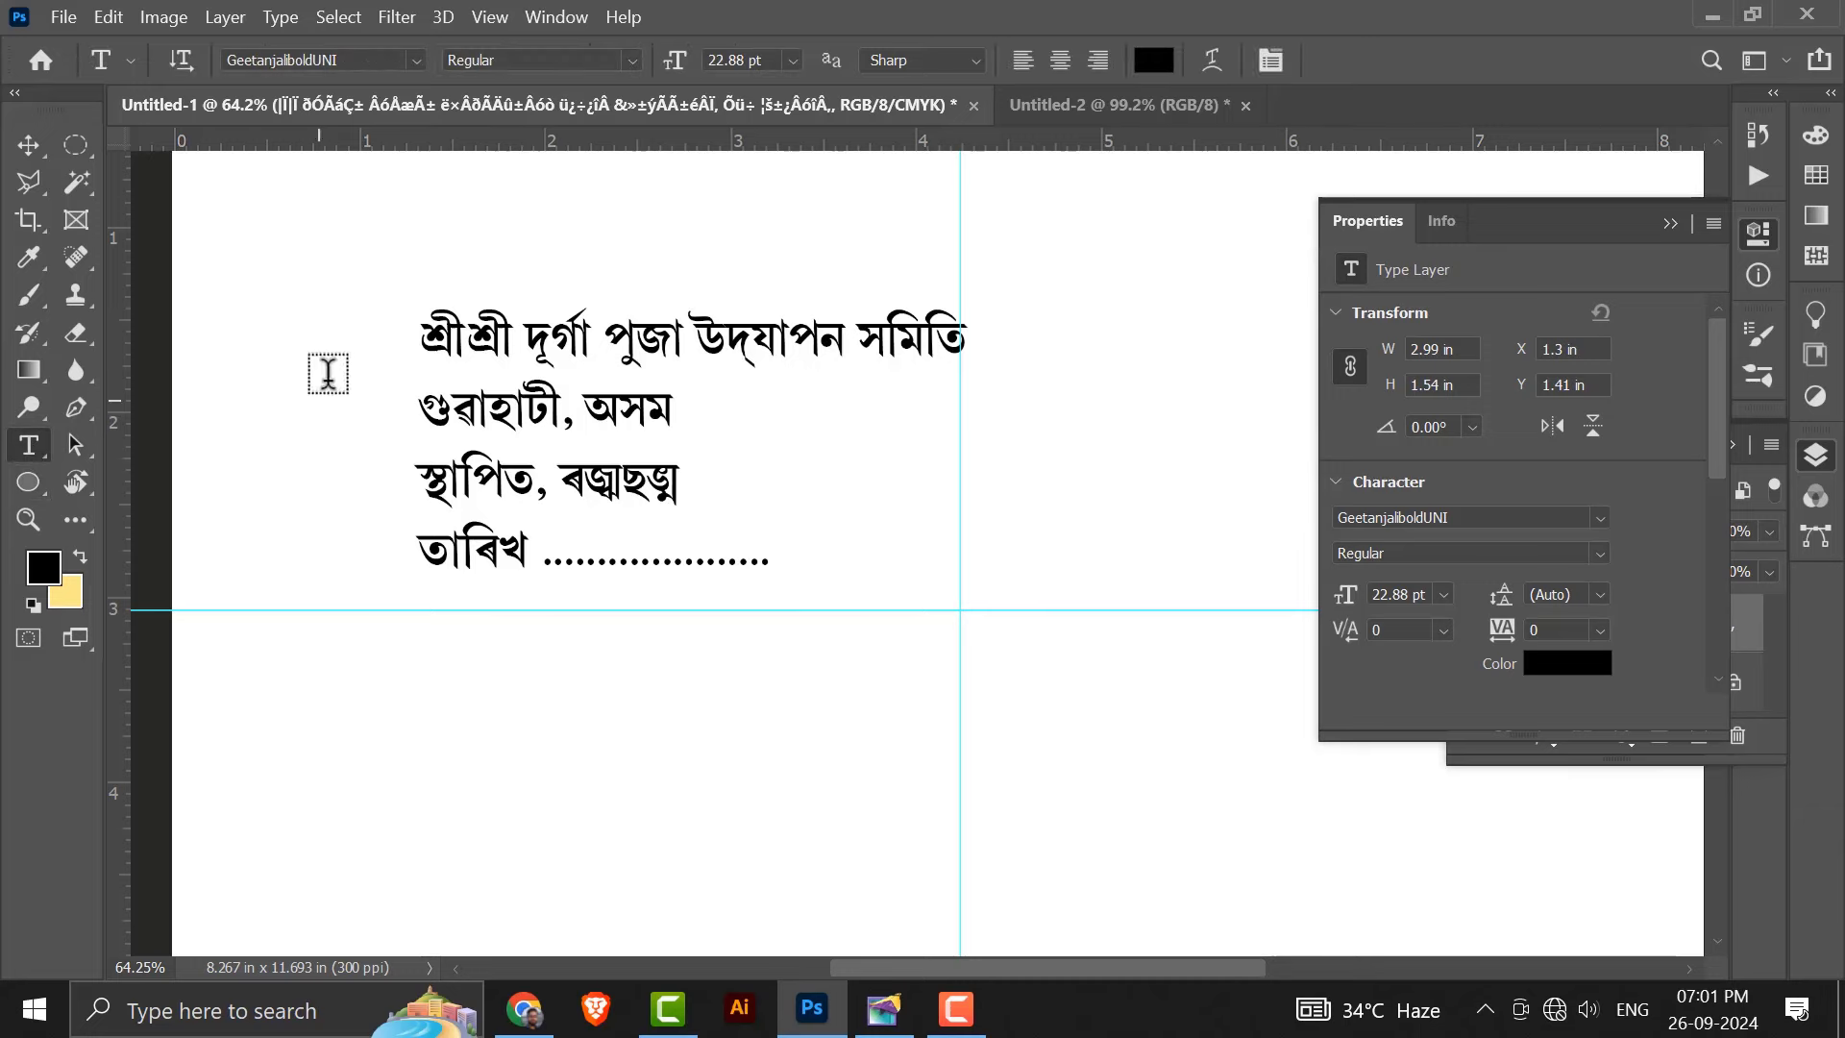
{"action": "left_click", "coordinate": [427, 337]}
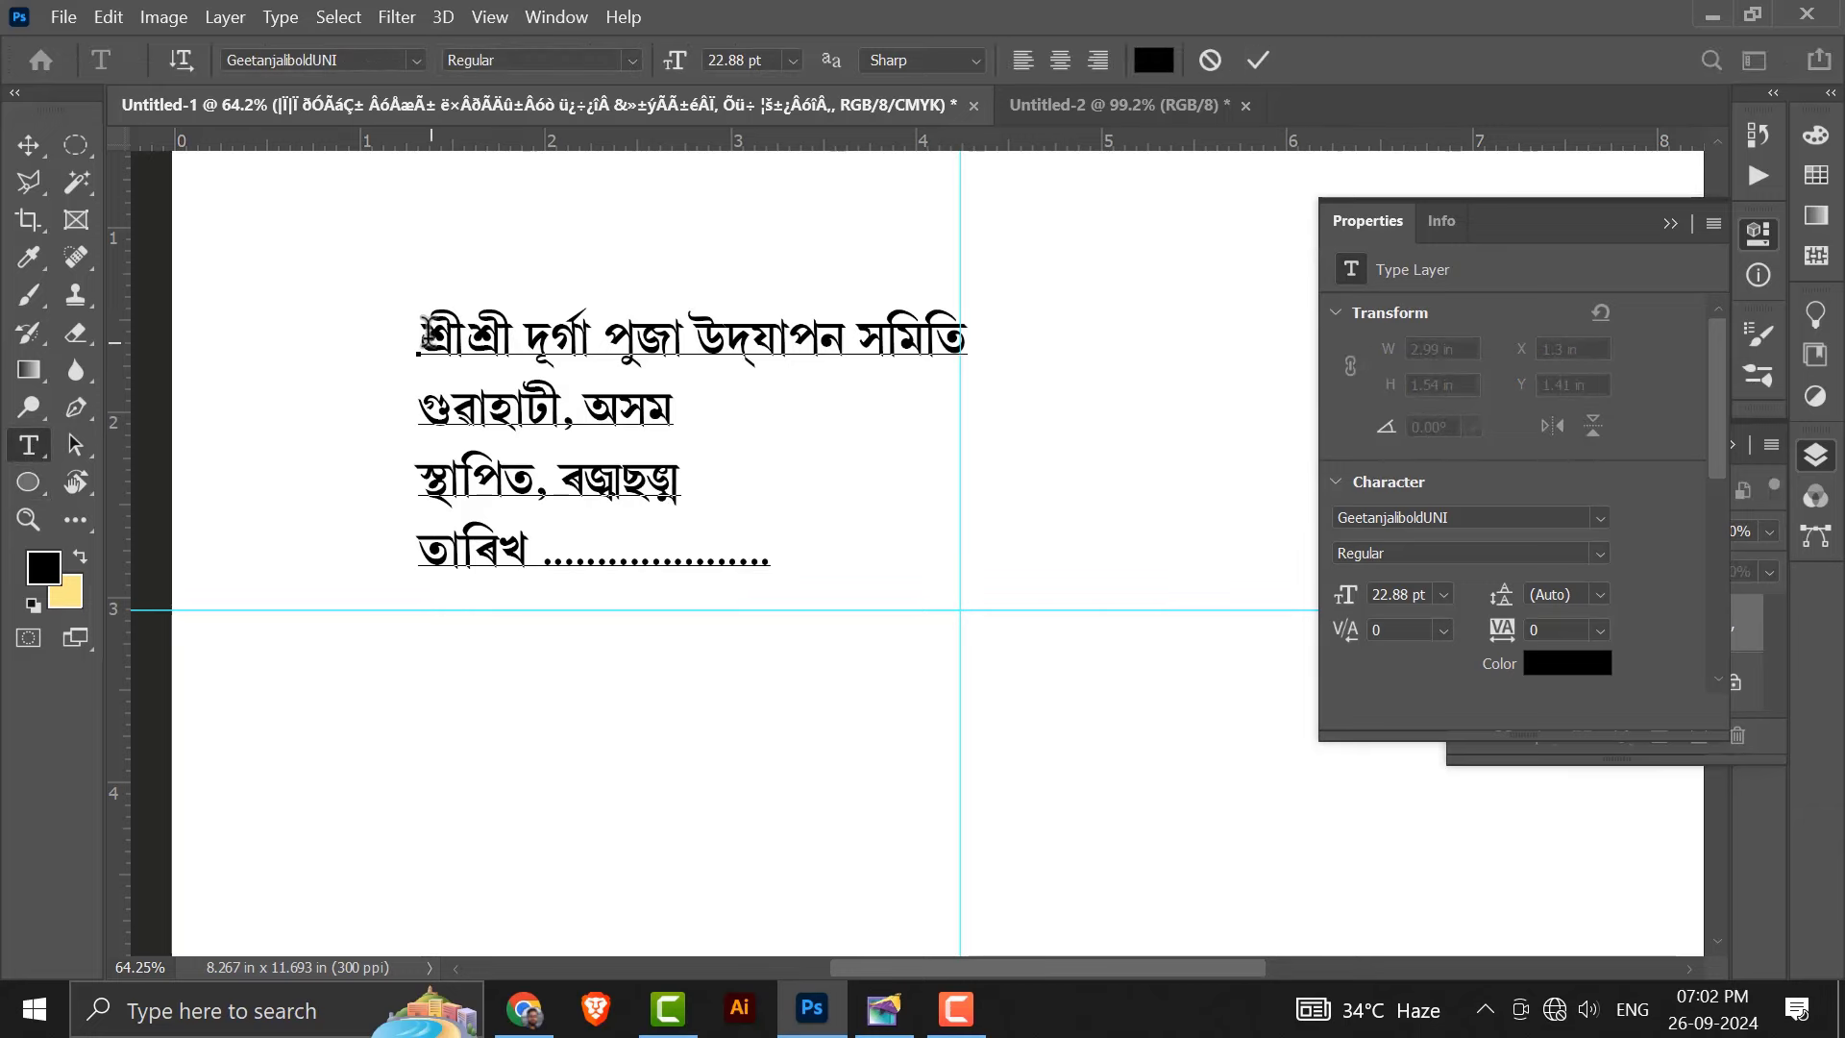
{"action": "left_click_drag", "start_coordinate": [428, 336], "coordinate": [992, 361]}
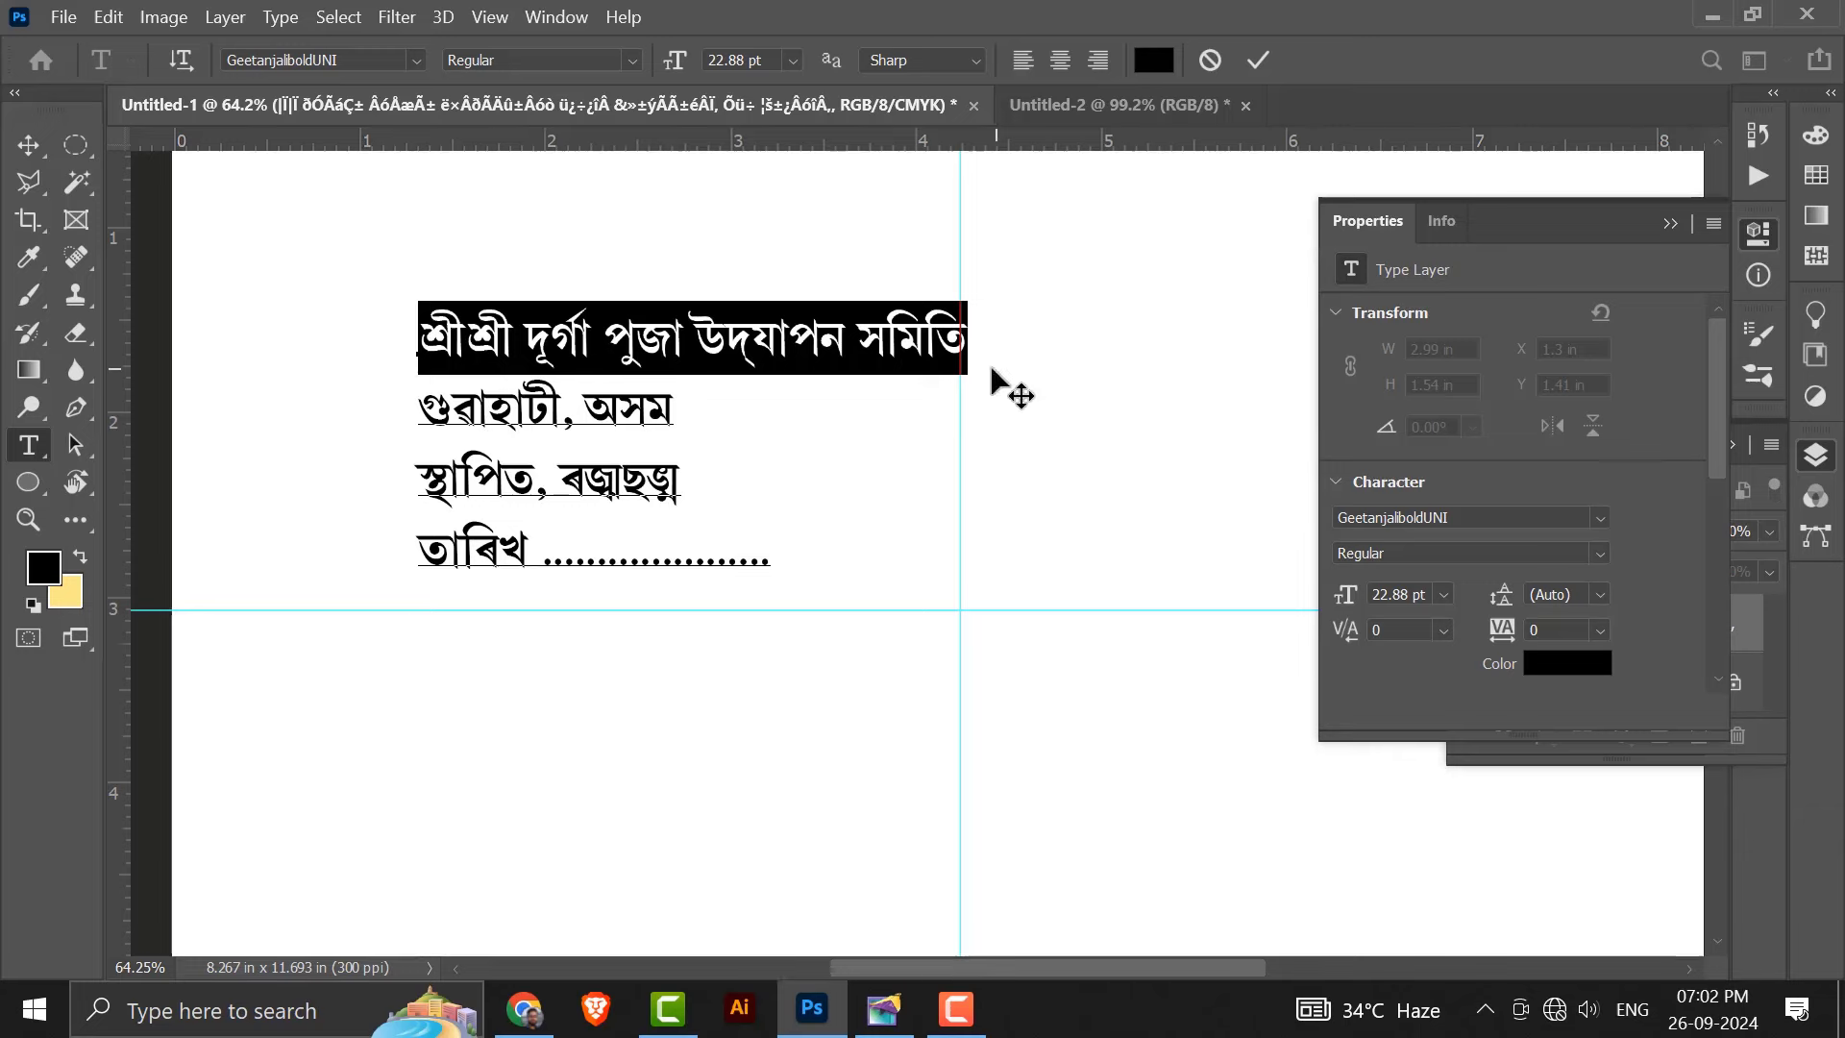
{"action": "key", "text": "ctrl+c"}
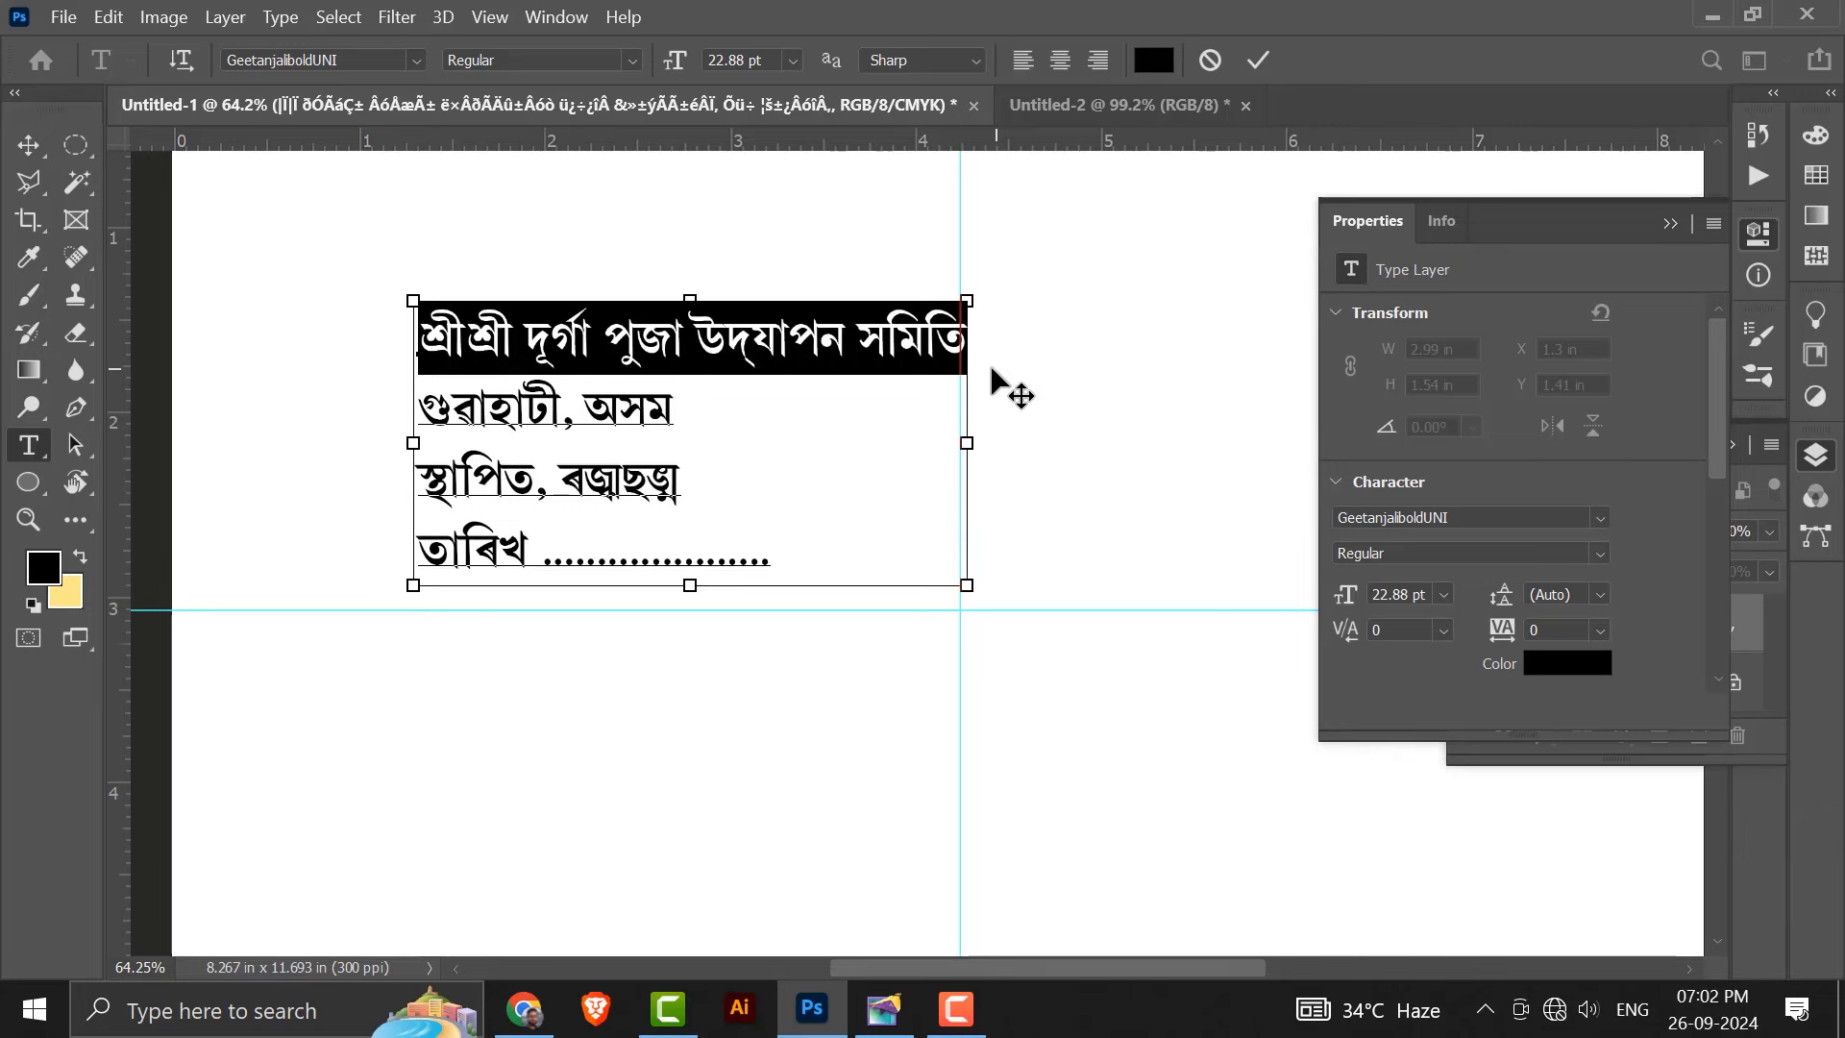
{"action": "left_click", "coordinate": [1111, 119]}
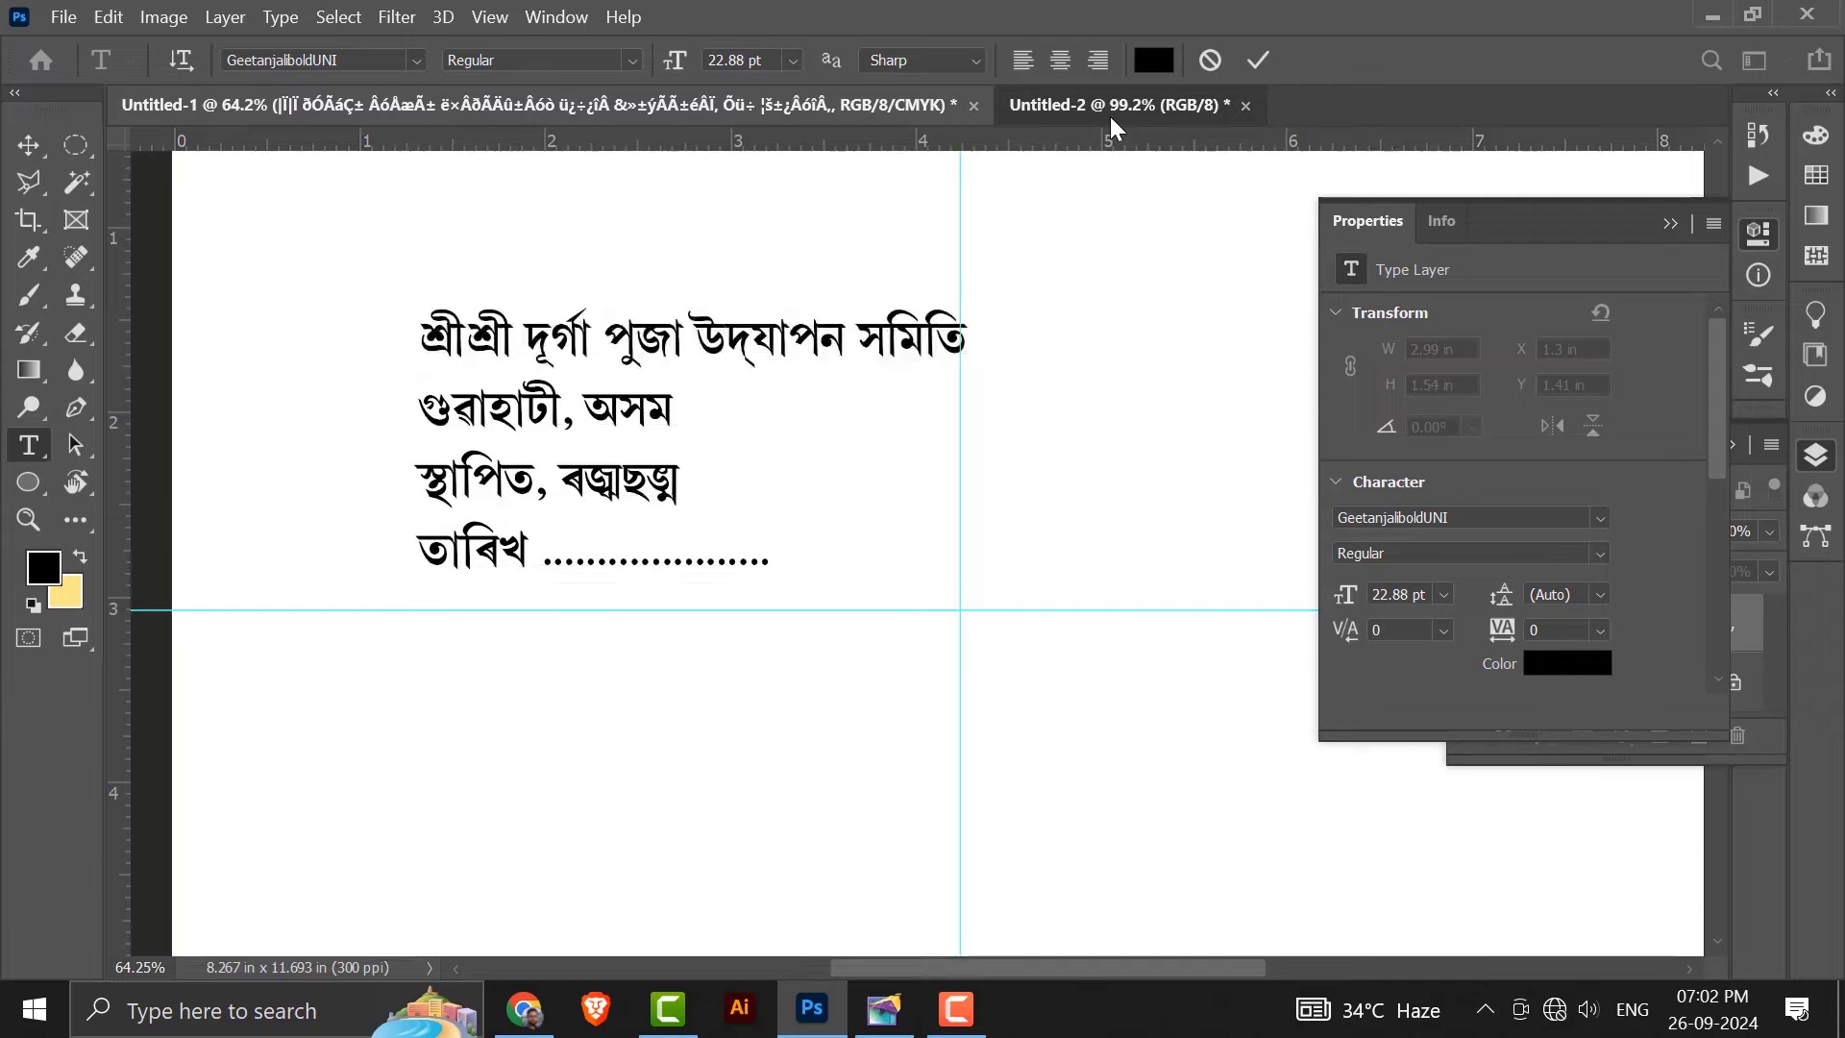
Place type on the circular path in Untitled-2 and paste the copied line শ্ৰীশ্ৰী দূৰ্গা পুজা উদ্‌যাপন সমিতি.
{"action": "left_click", "coordinate": [1674, 225]}
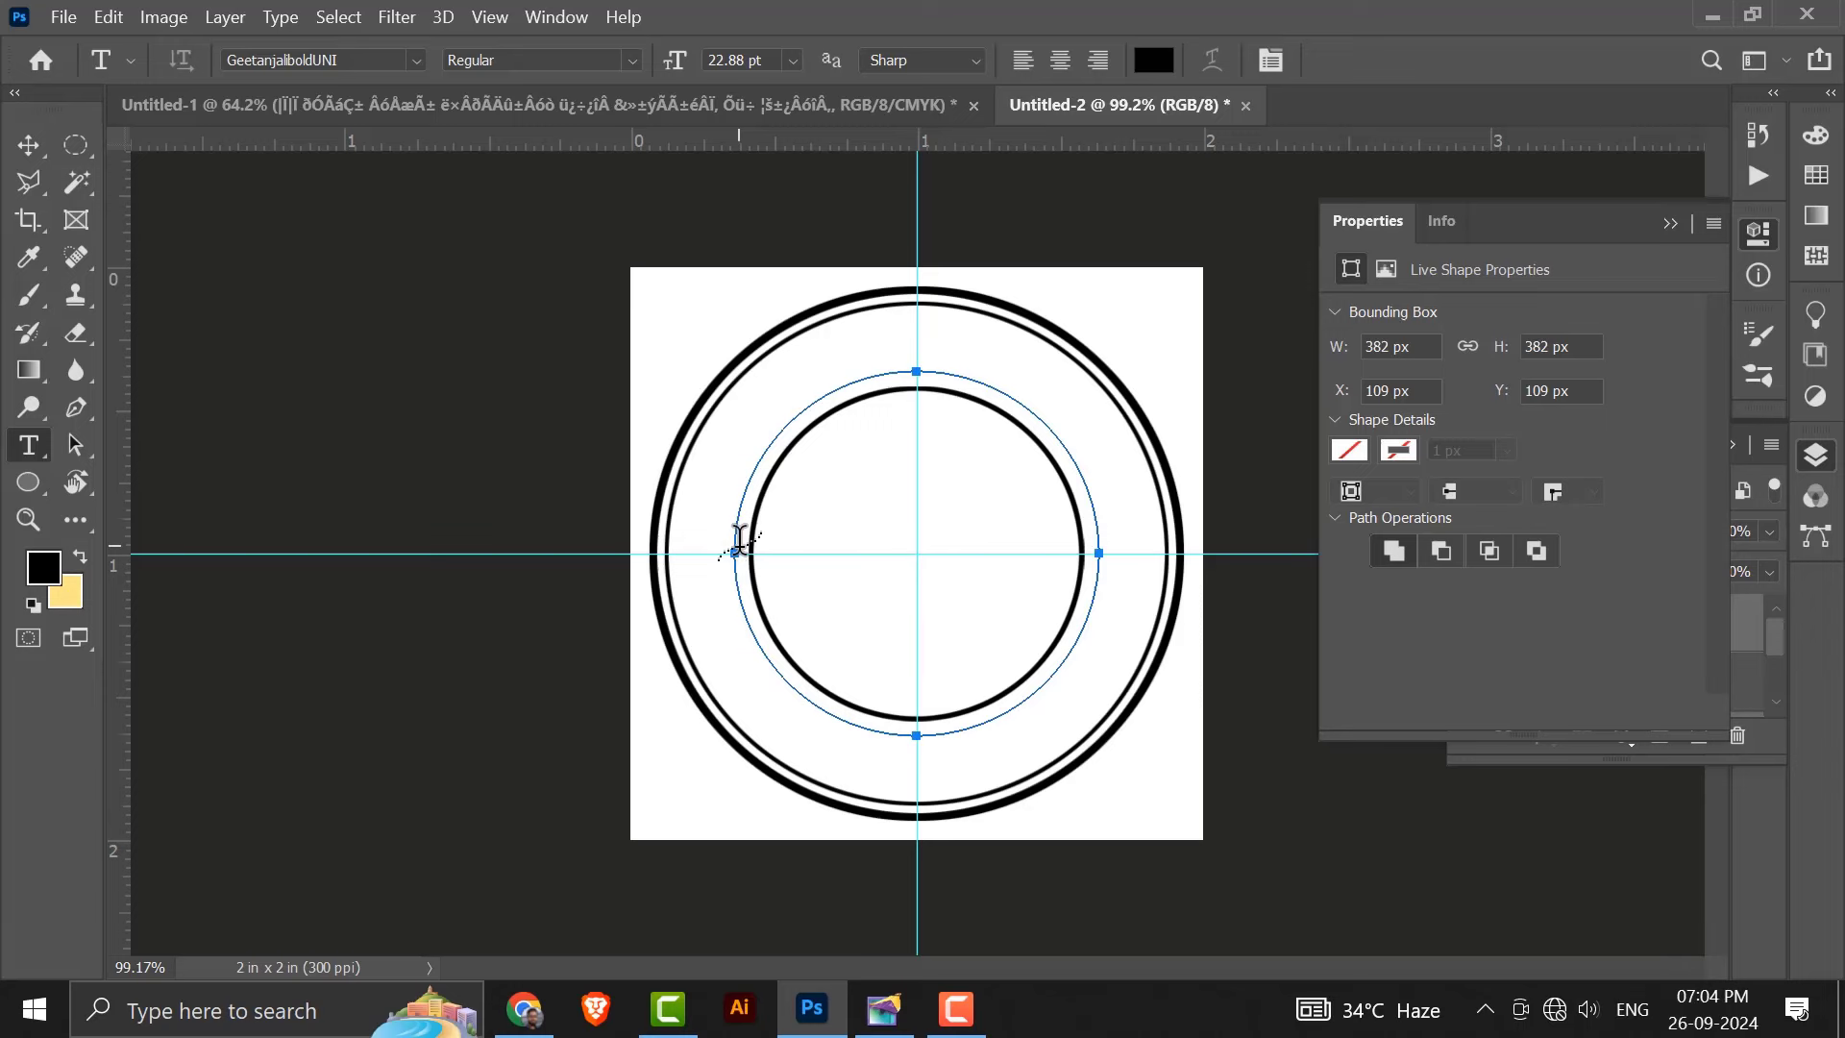
{"action": "left_click", "coordinate": [733, 546]}
{"action": "key", "text": "ctrl+v"}
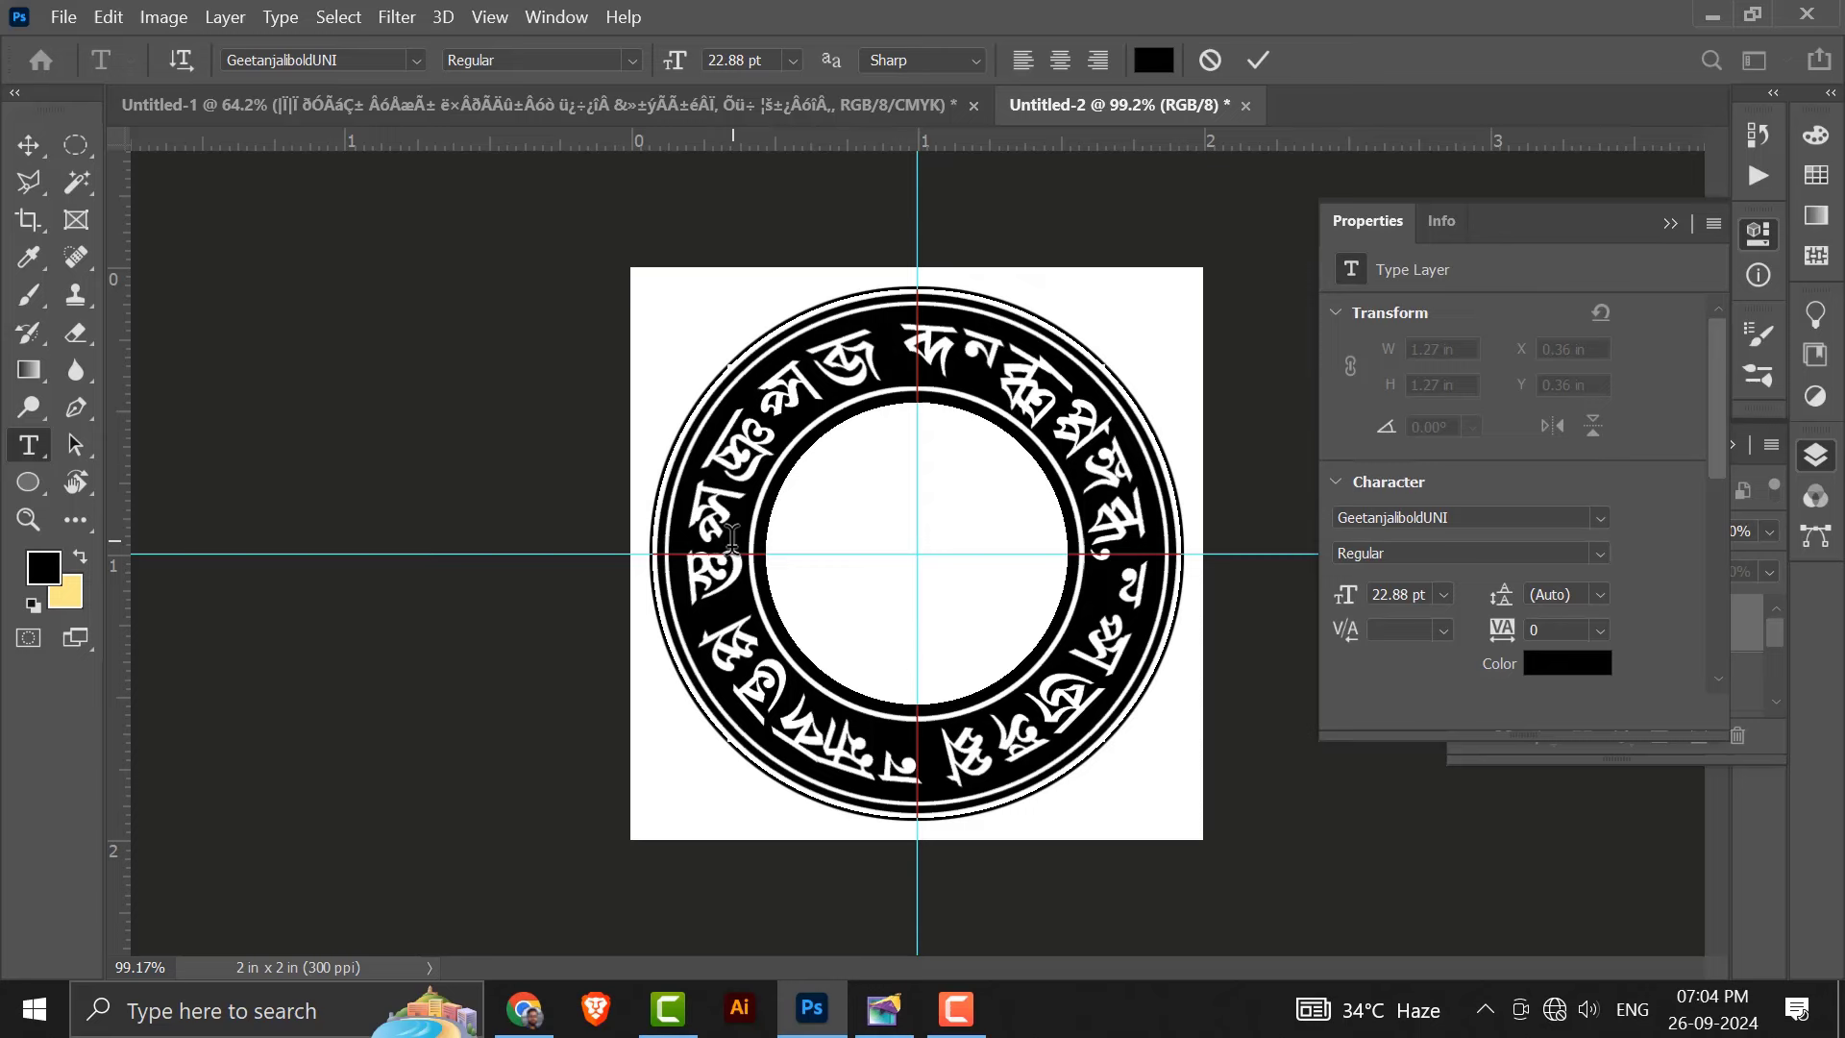
{"action": "key", "text": "ctrl+v"}
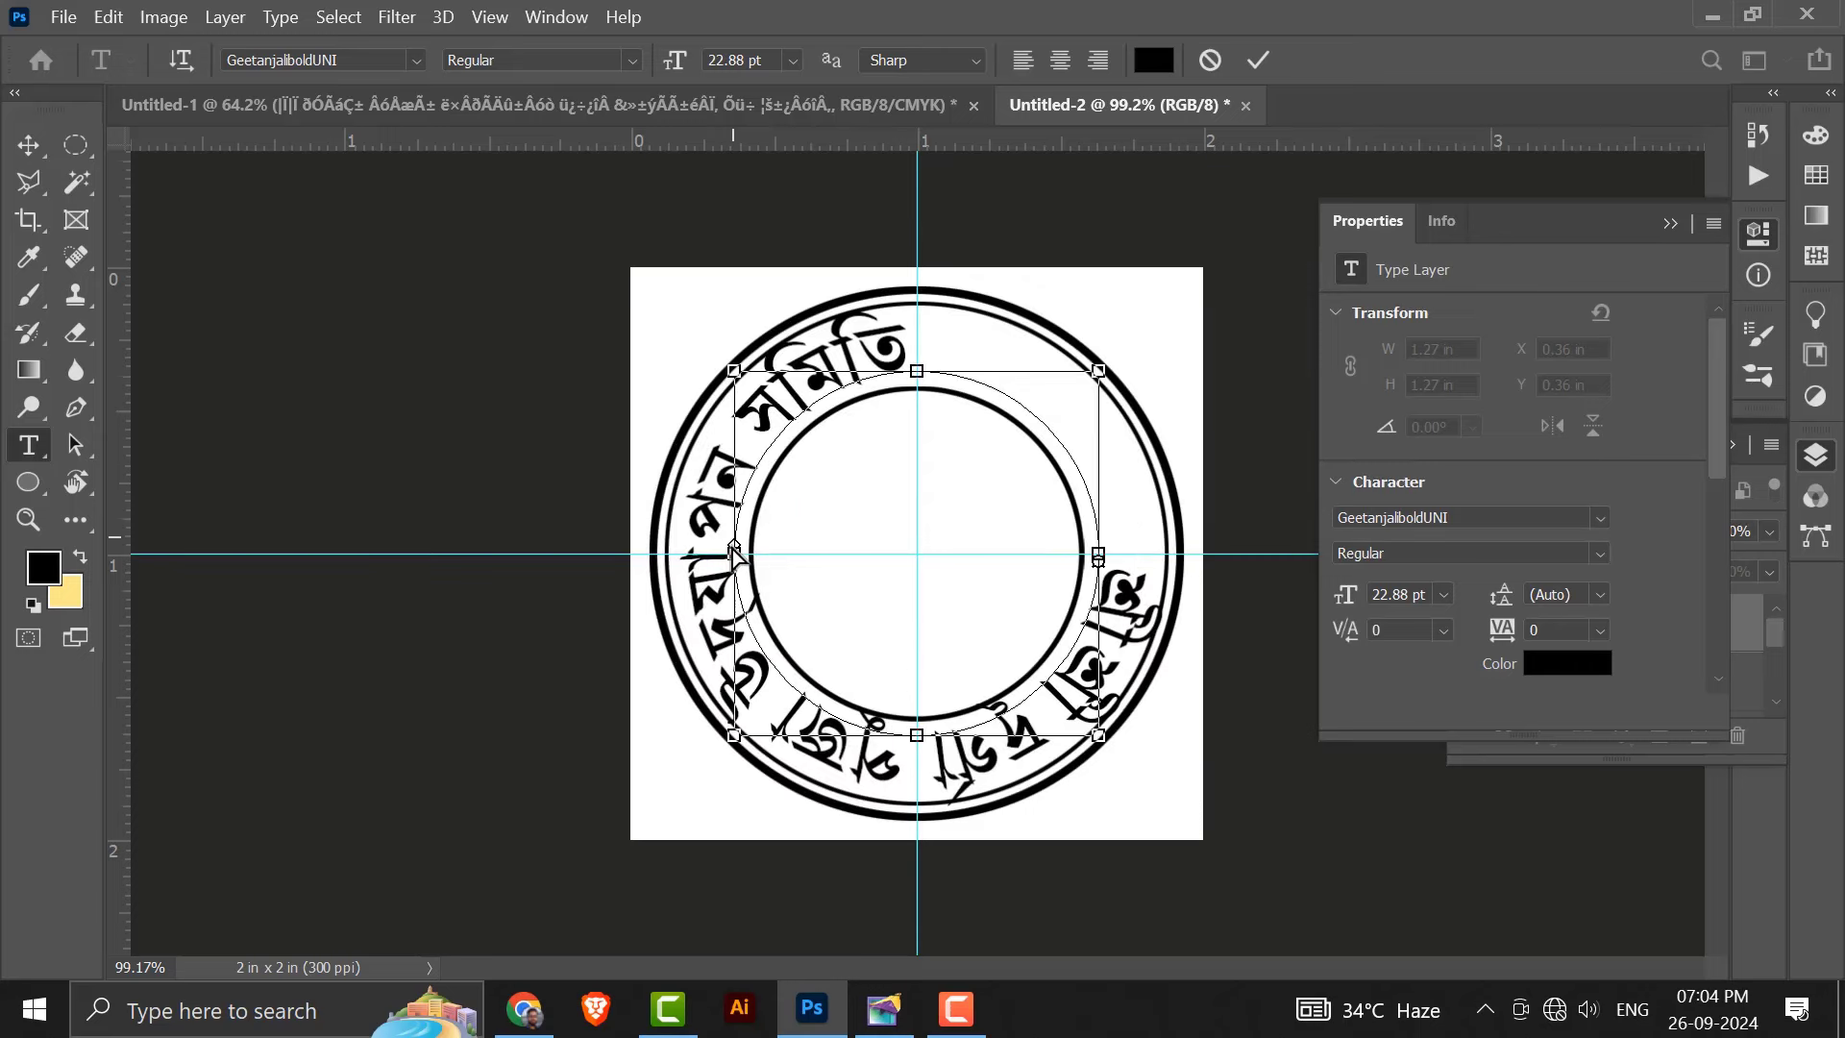
Reduce the font size of all the text on the circular path to 17.88 pt.
{"action": "key", "text": "ctrl+a"}
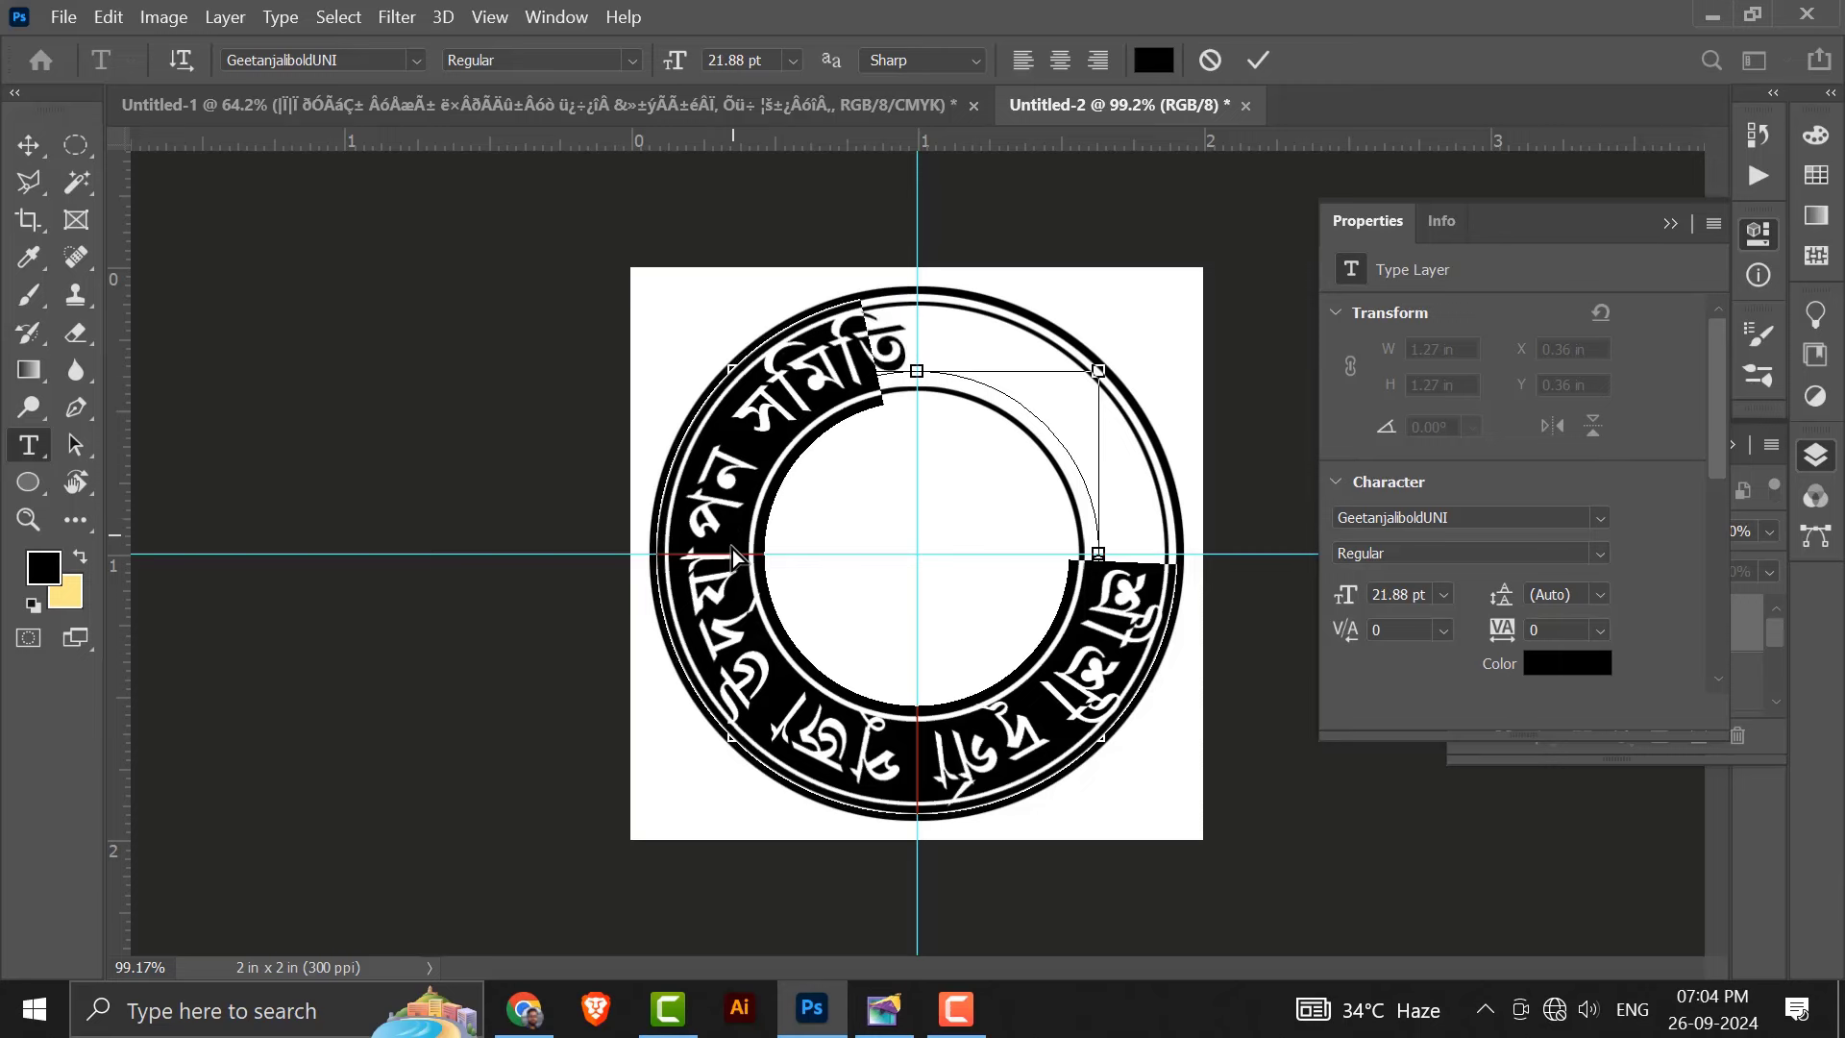
{"action": "key", "text": "ctrl+shift+comma"}
{"action": "key", "text": "ctrl+shift+comma"}
{"action": "key", "text": "ctrl+shift+comma"}
{"action": "key", "text": "ctrl+shift+comma"}
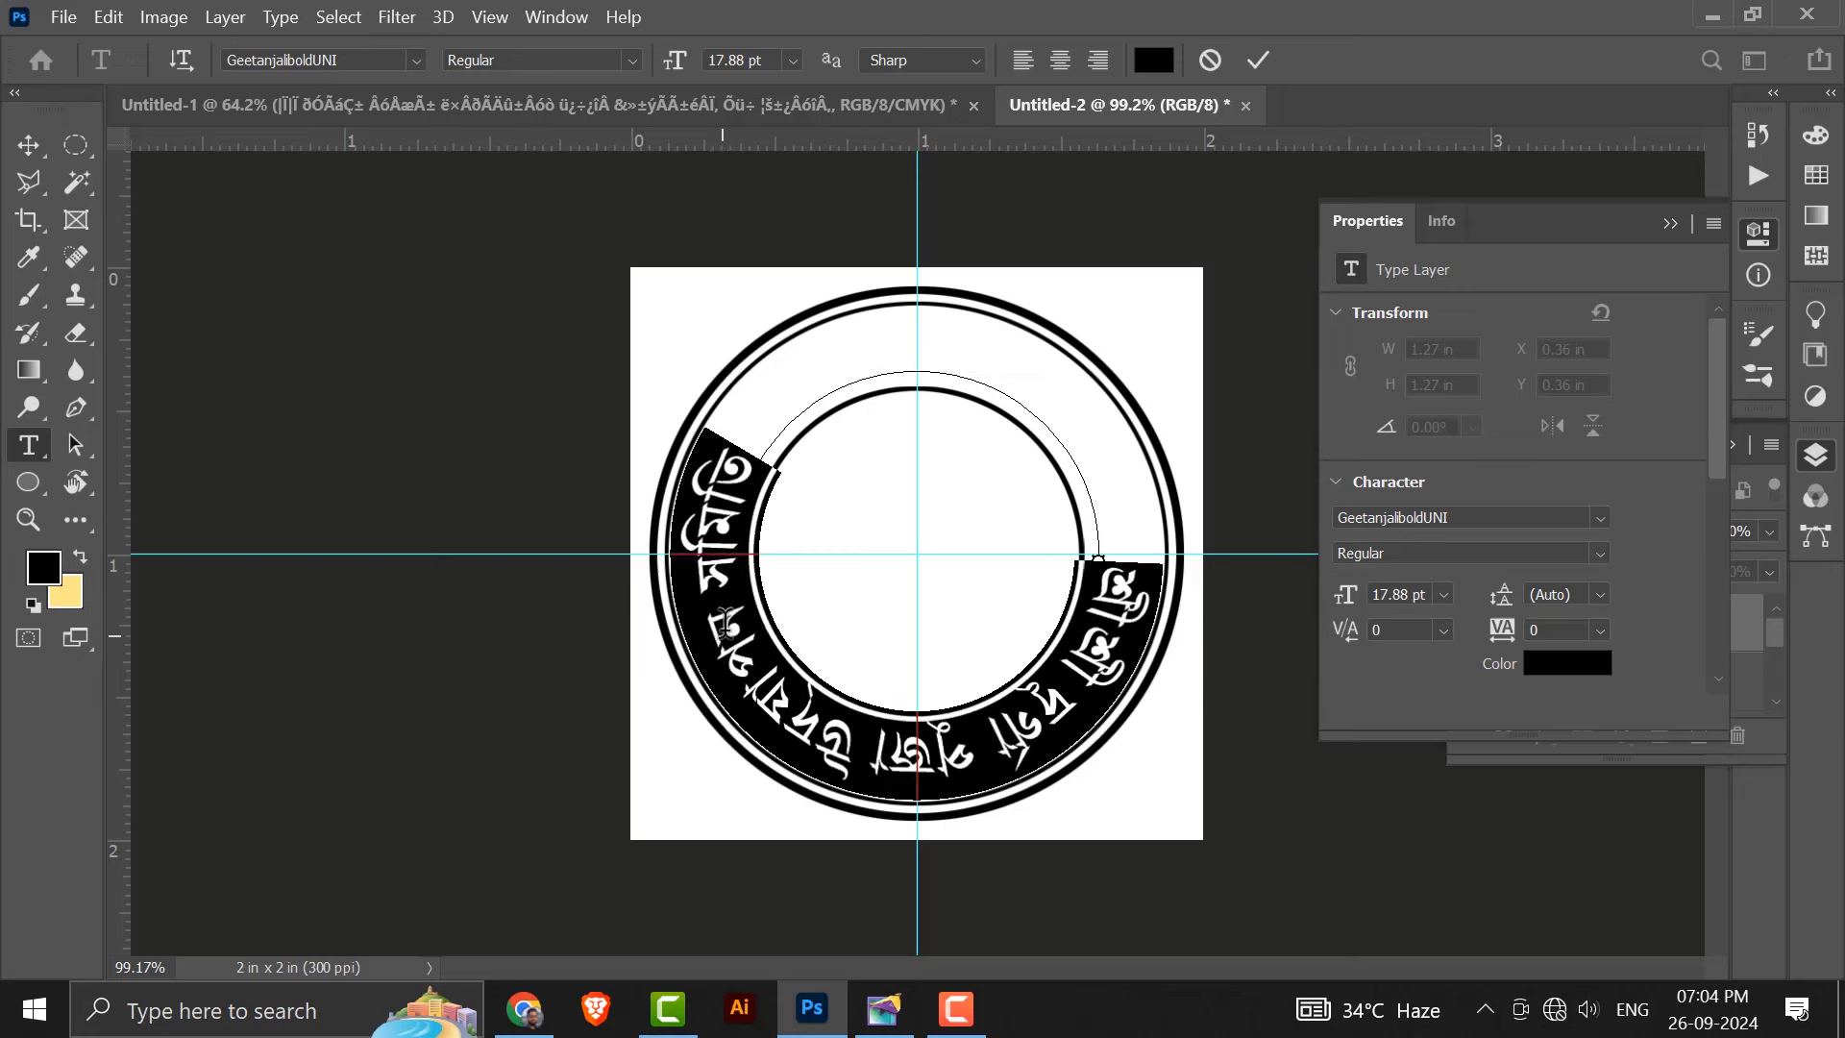
{"action": "left_click", "coordinate": [735, 596]}
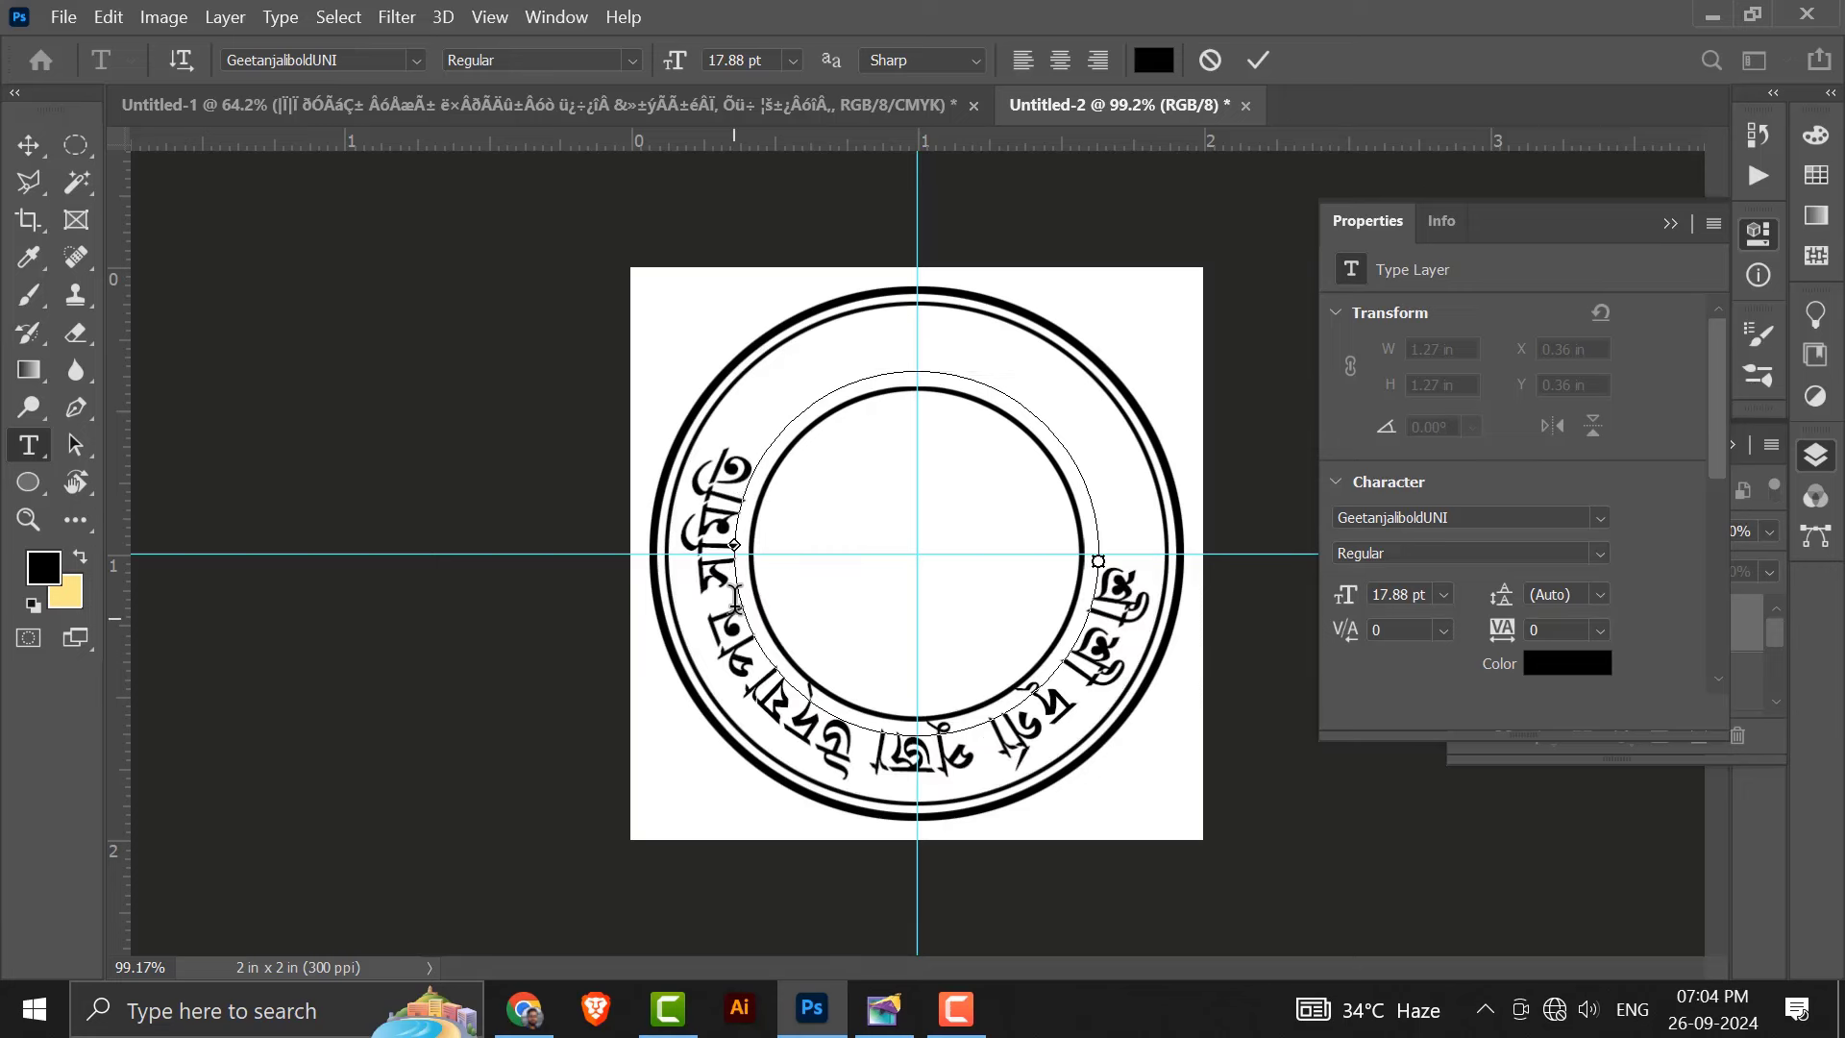
Rotate the text around its circular path until it arches evenly over the upper half of the seal.
{"action": "left_click_drag", "start_coordinate": [750, 351], "coordinate": [997, 481]}
{"action": "left_click_drag", "start_coordinate": [1115, 370], "coordinate": [1169, 600]}
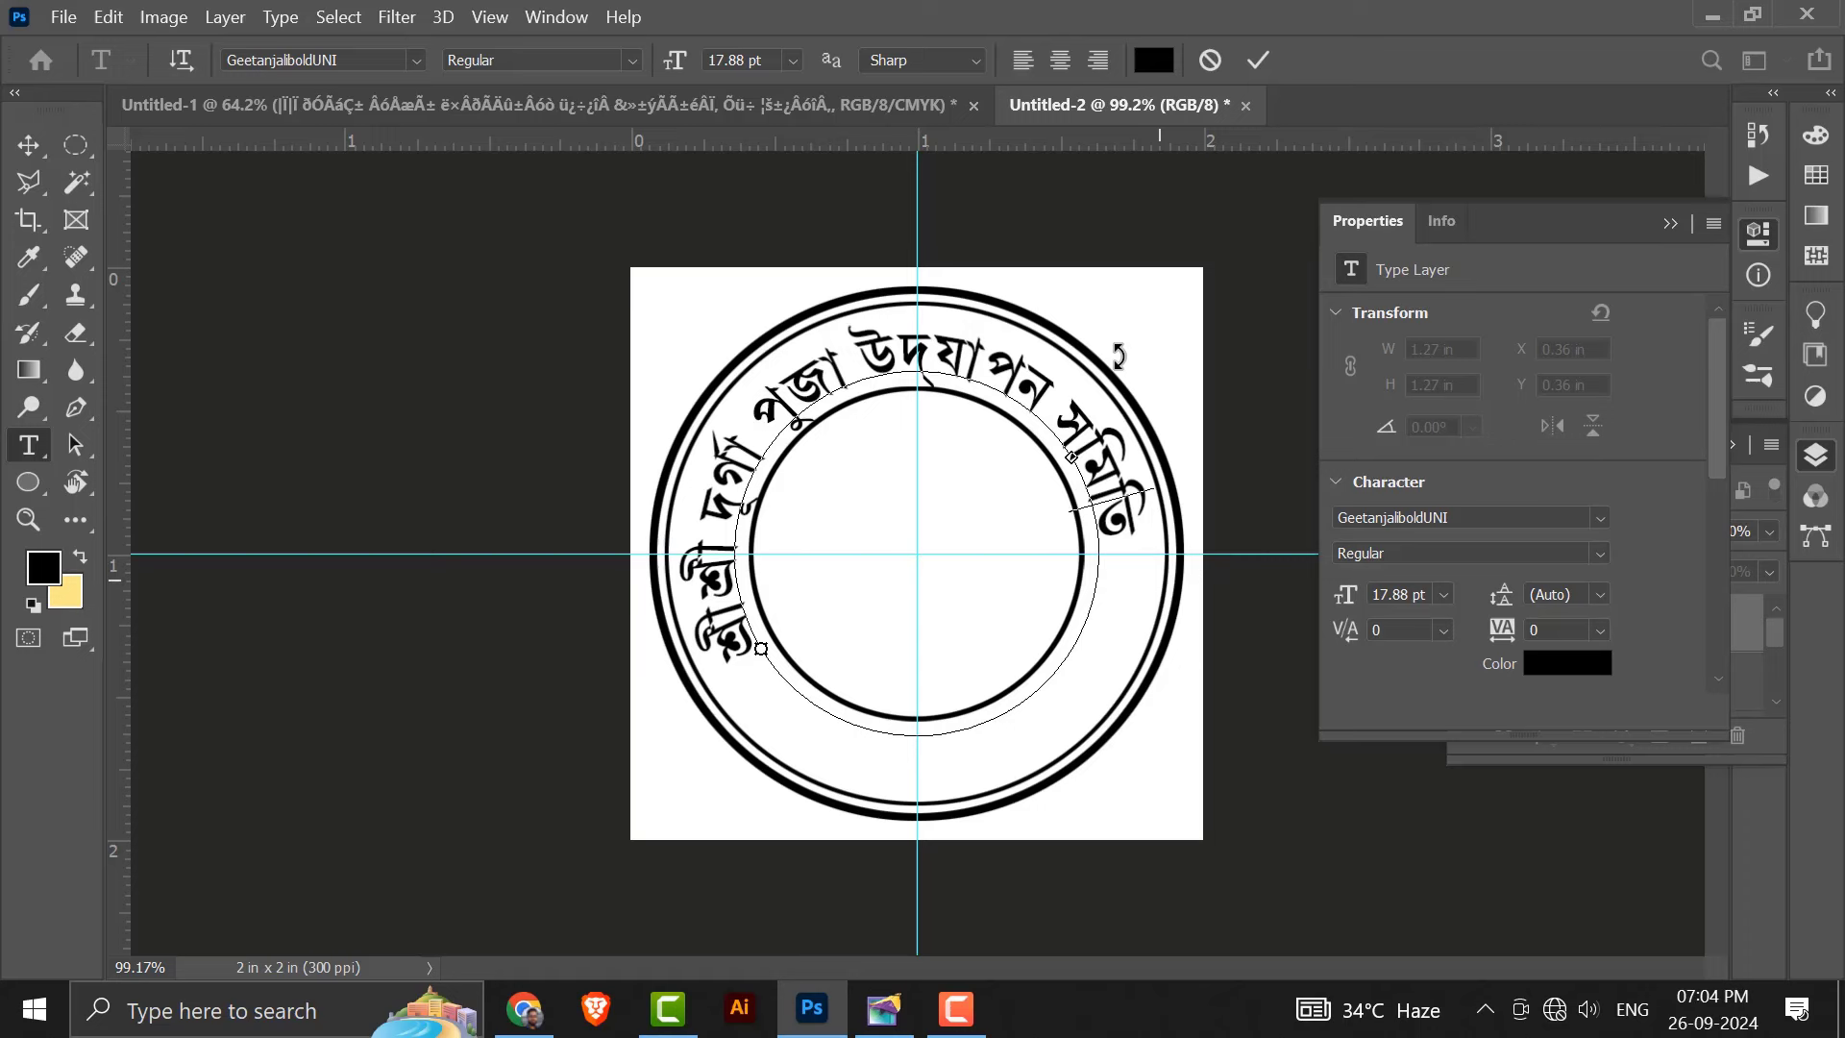
{"action": "key", "text": "ctrl"}
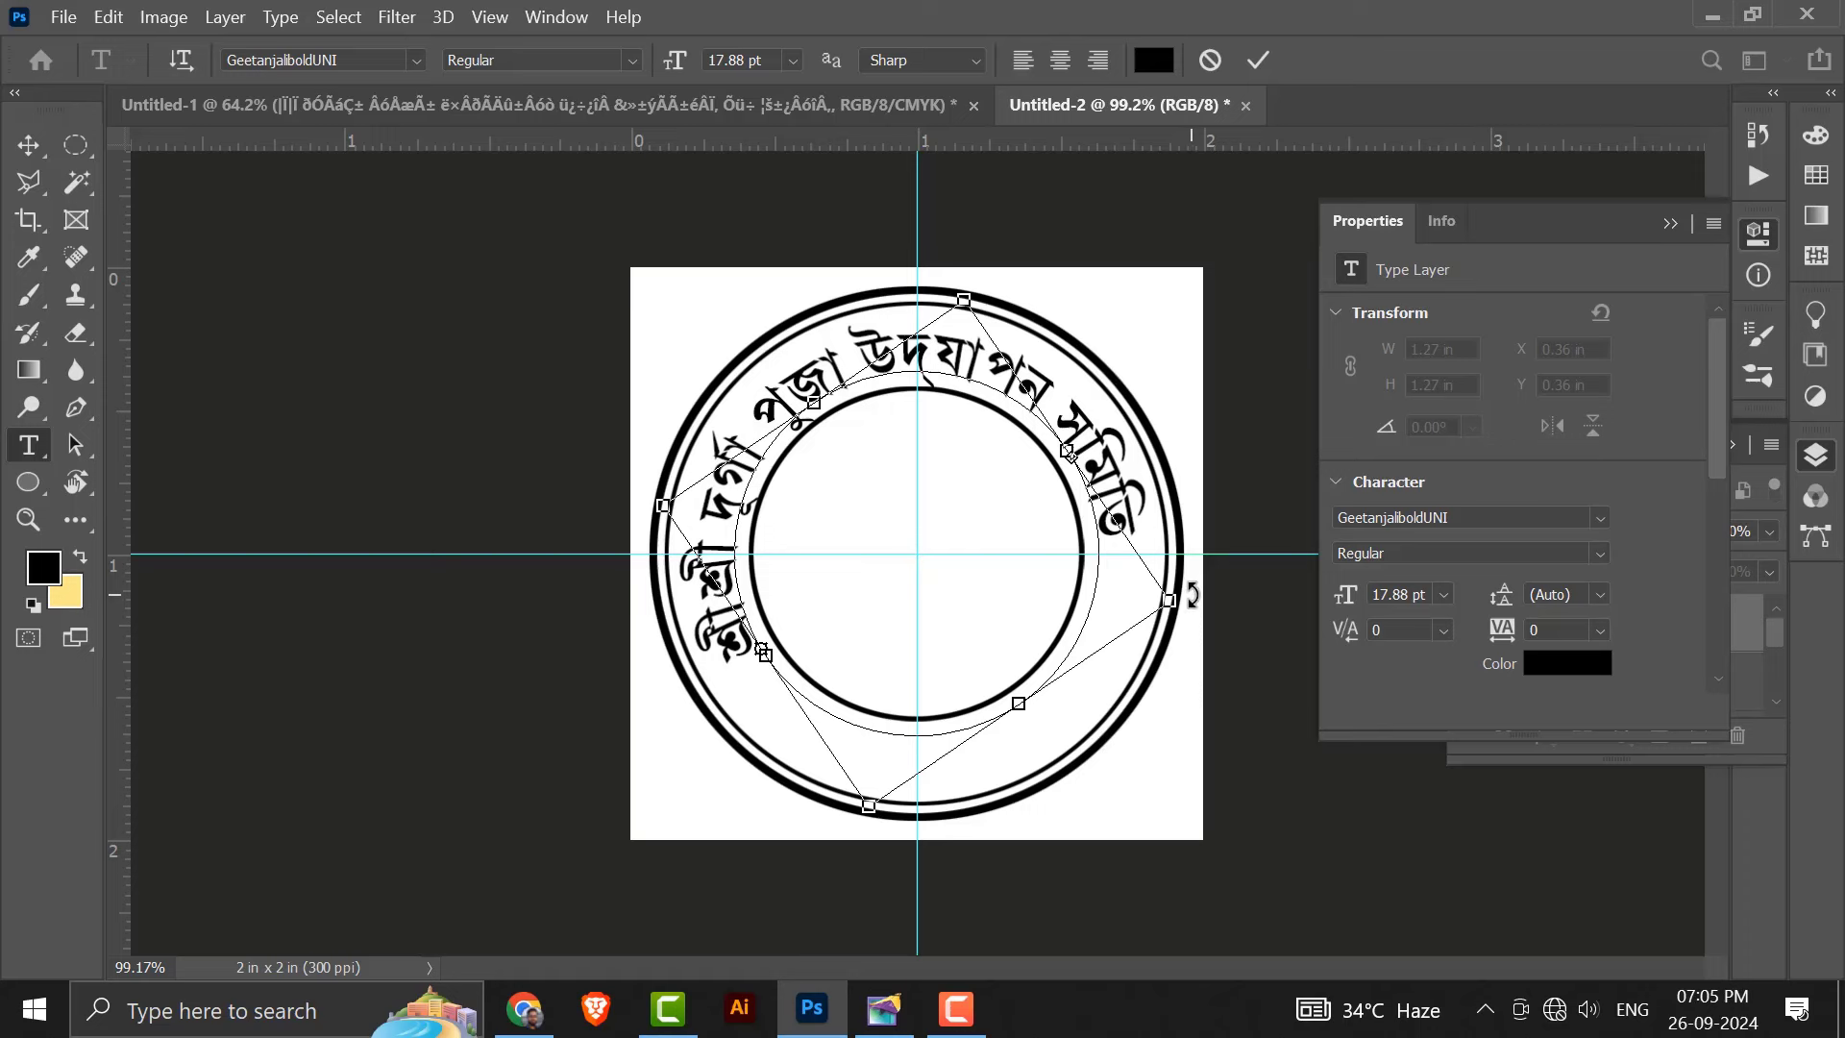
{"action": "left_click_drag", "start_coordinate": [1192, 596], "coordinate": [1191, 686]}
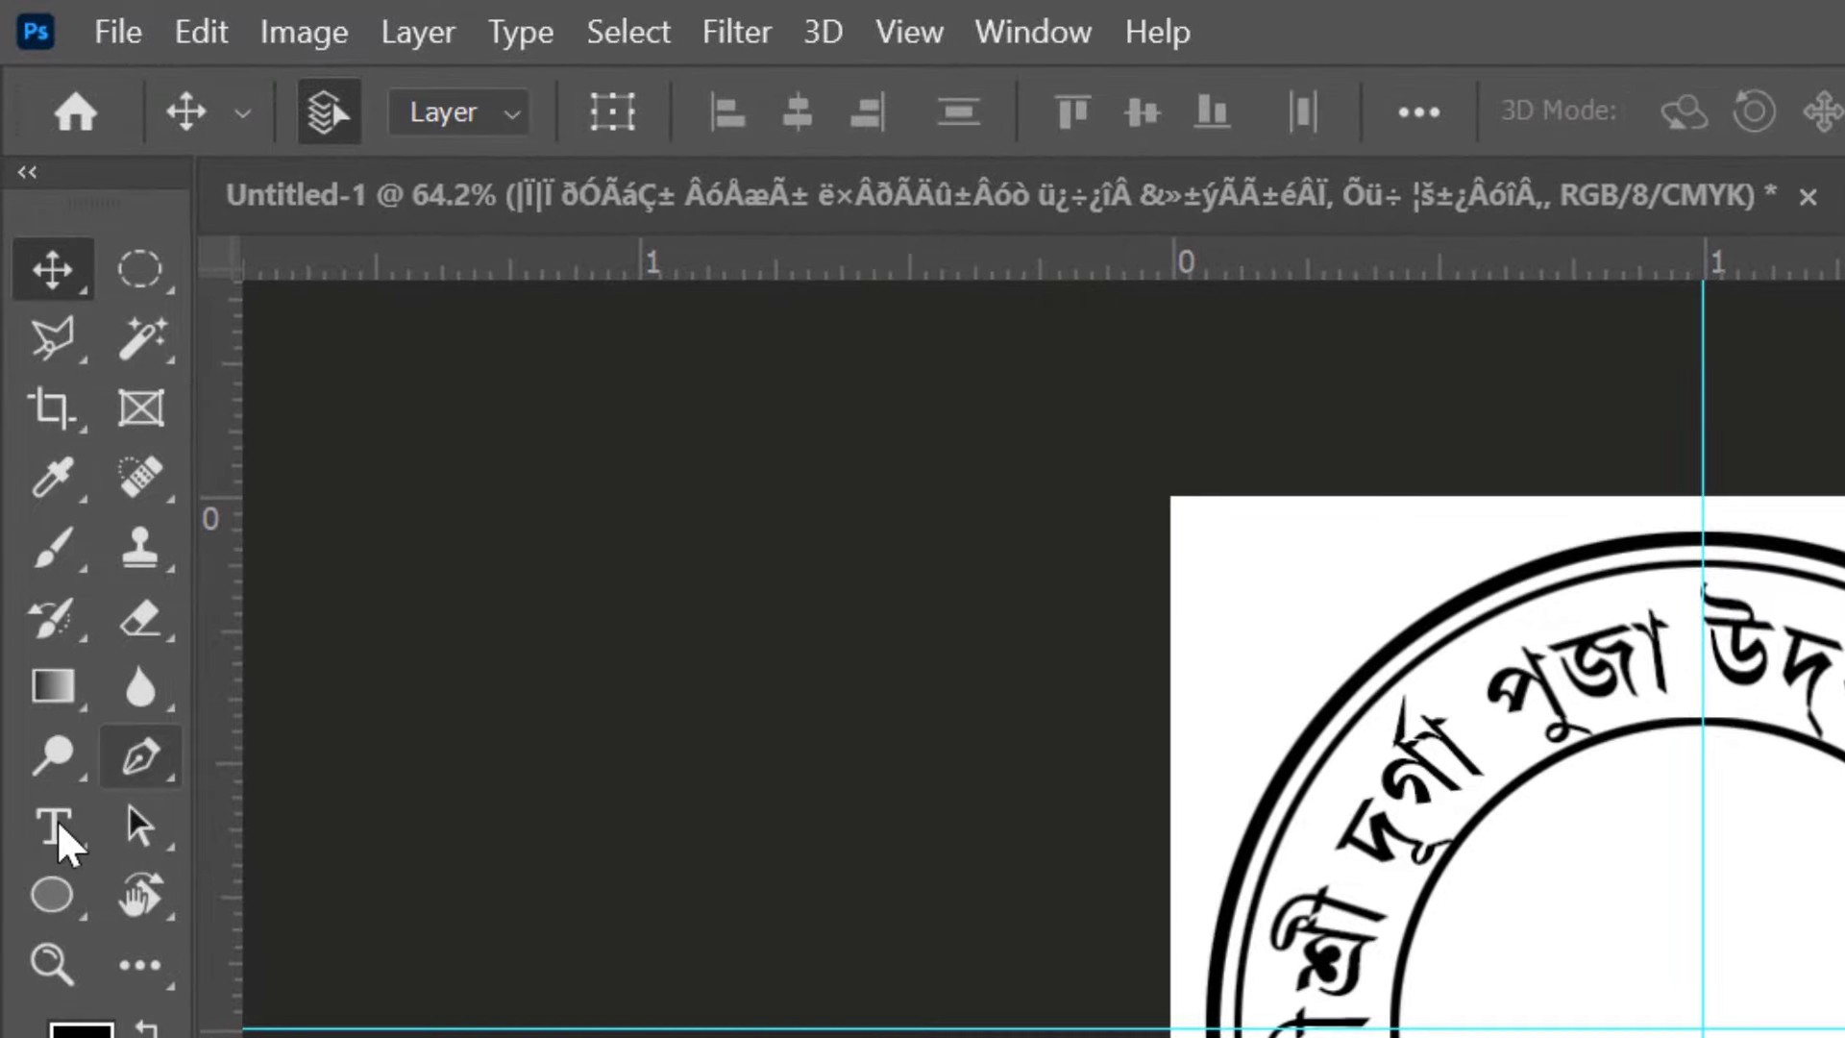
Duplicate the curved text layer, keeping the default copy name.
{"action": "left_click", "coordinate": [59, 826]}
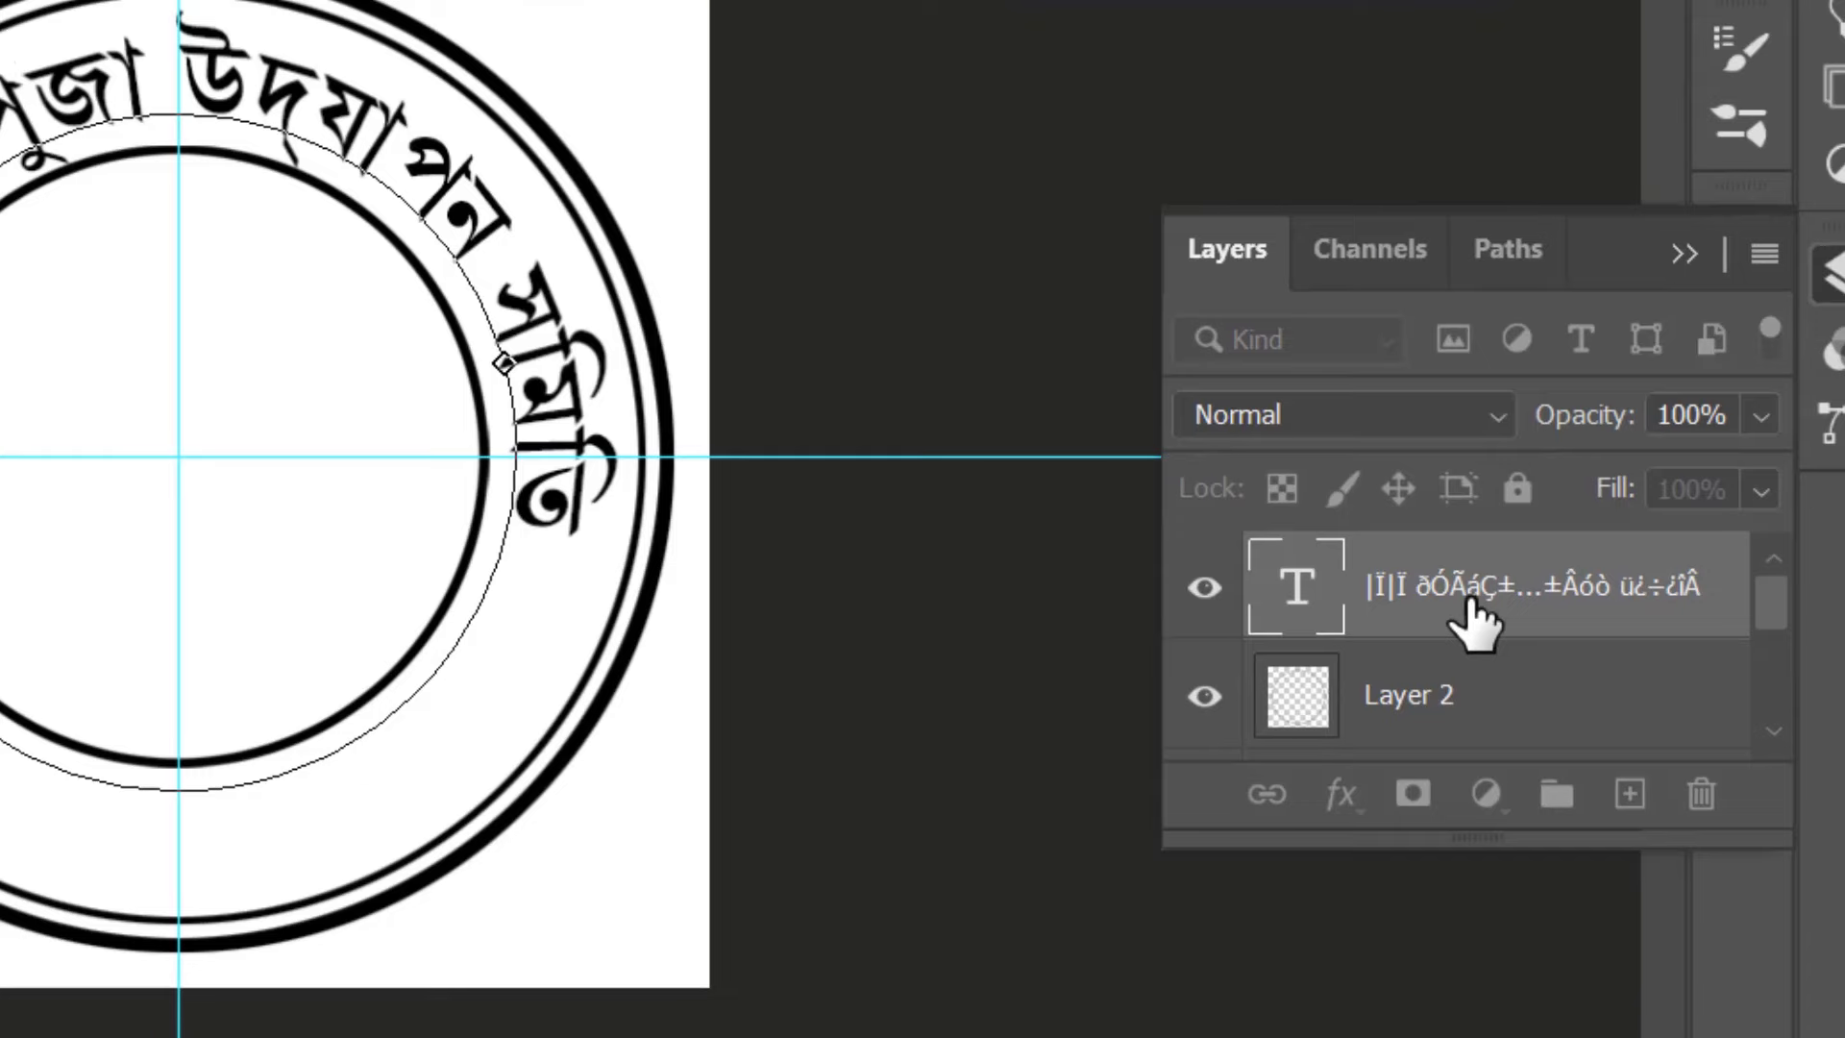
{"action": "left_click", "coordinate": [1470, 601]}
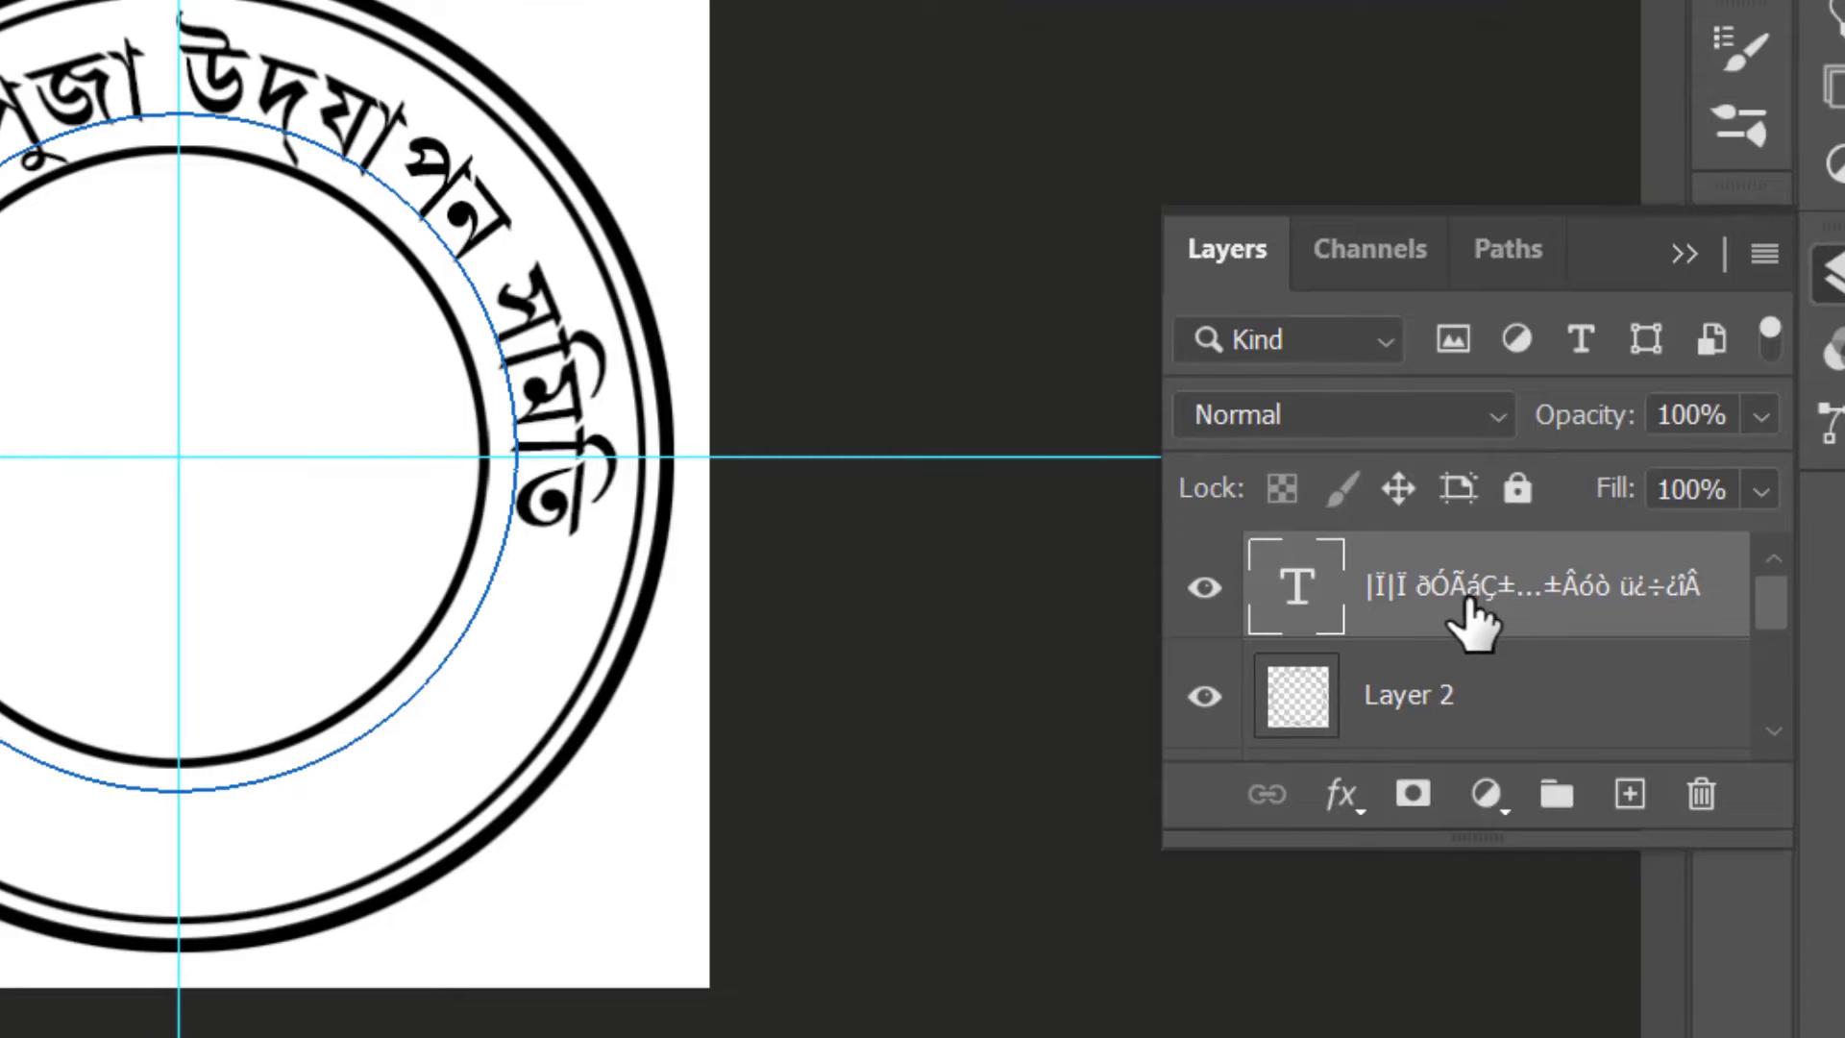
{"action": "right_click", "coordinate": [1450, 604]}
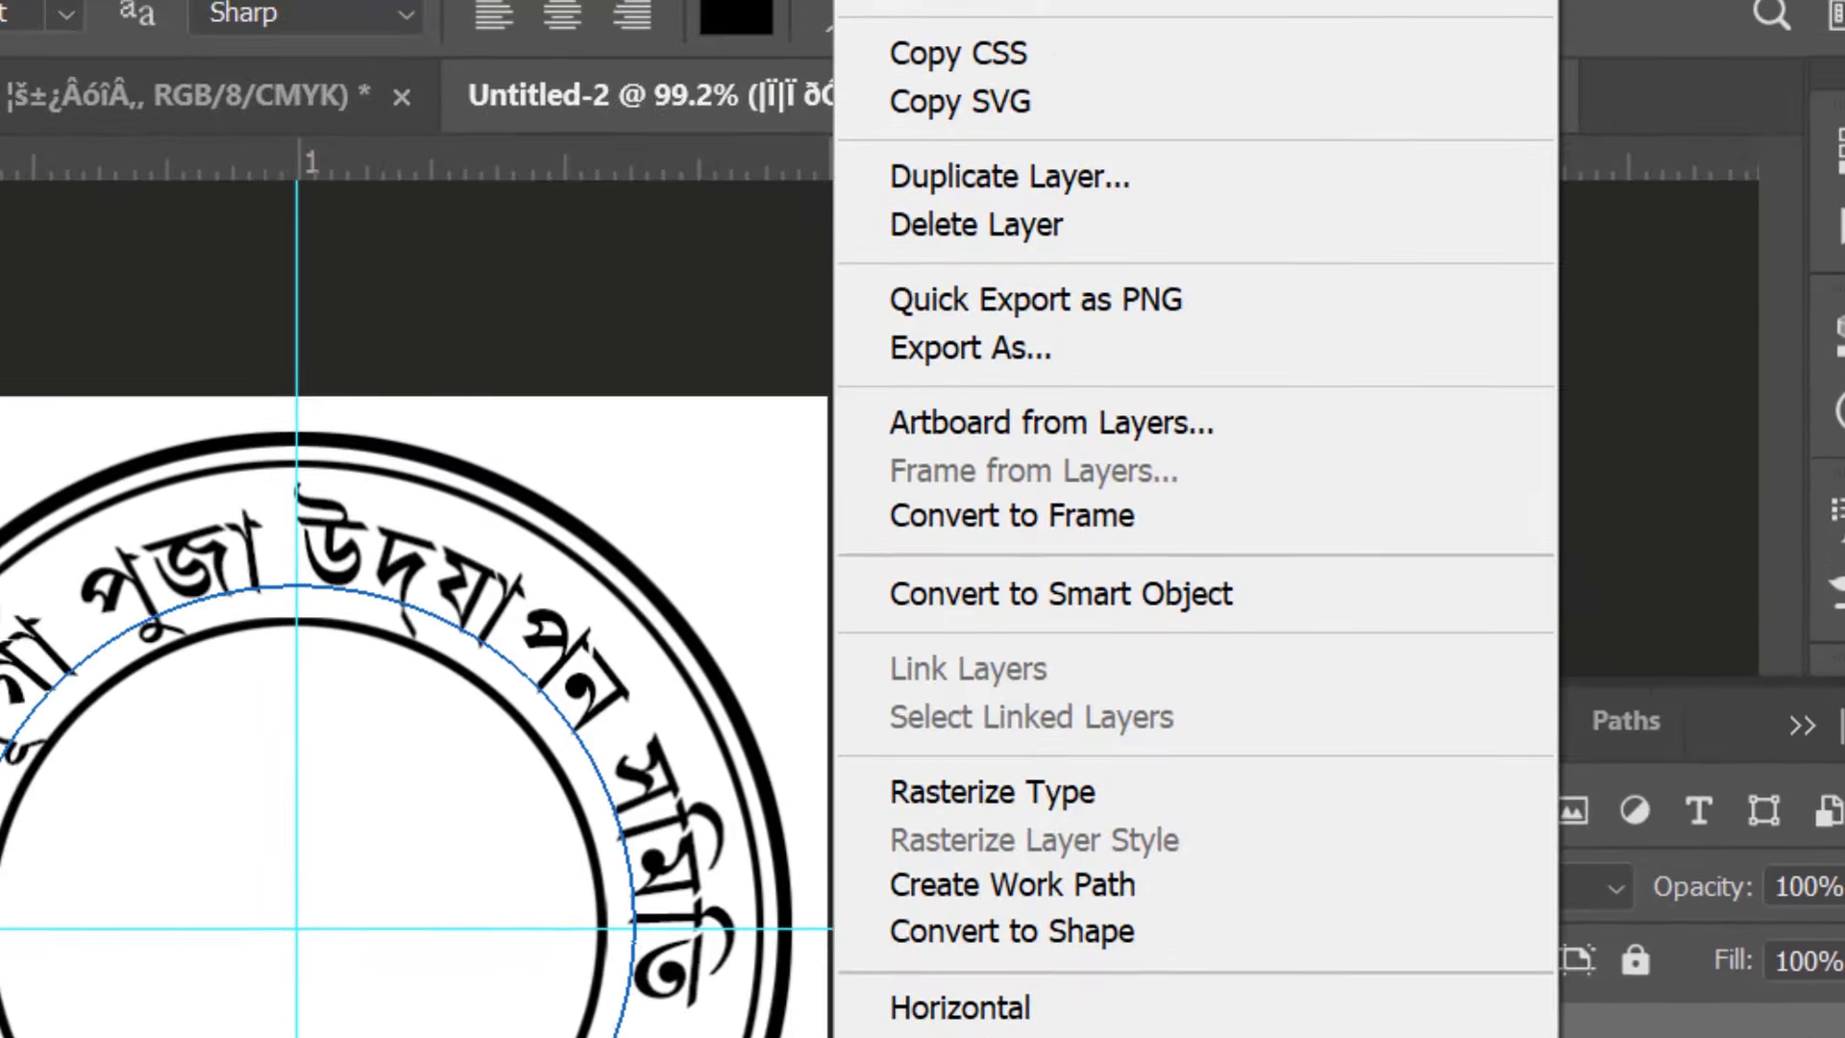
{"action": "left_click", "coordinate": [1009, 176]}
{"action": "key", "text": "Return"}
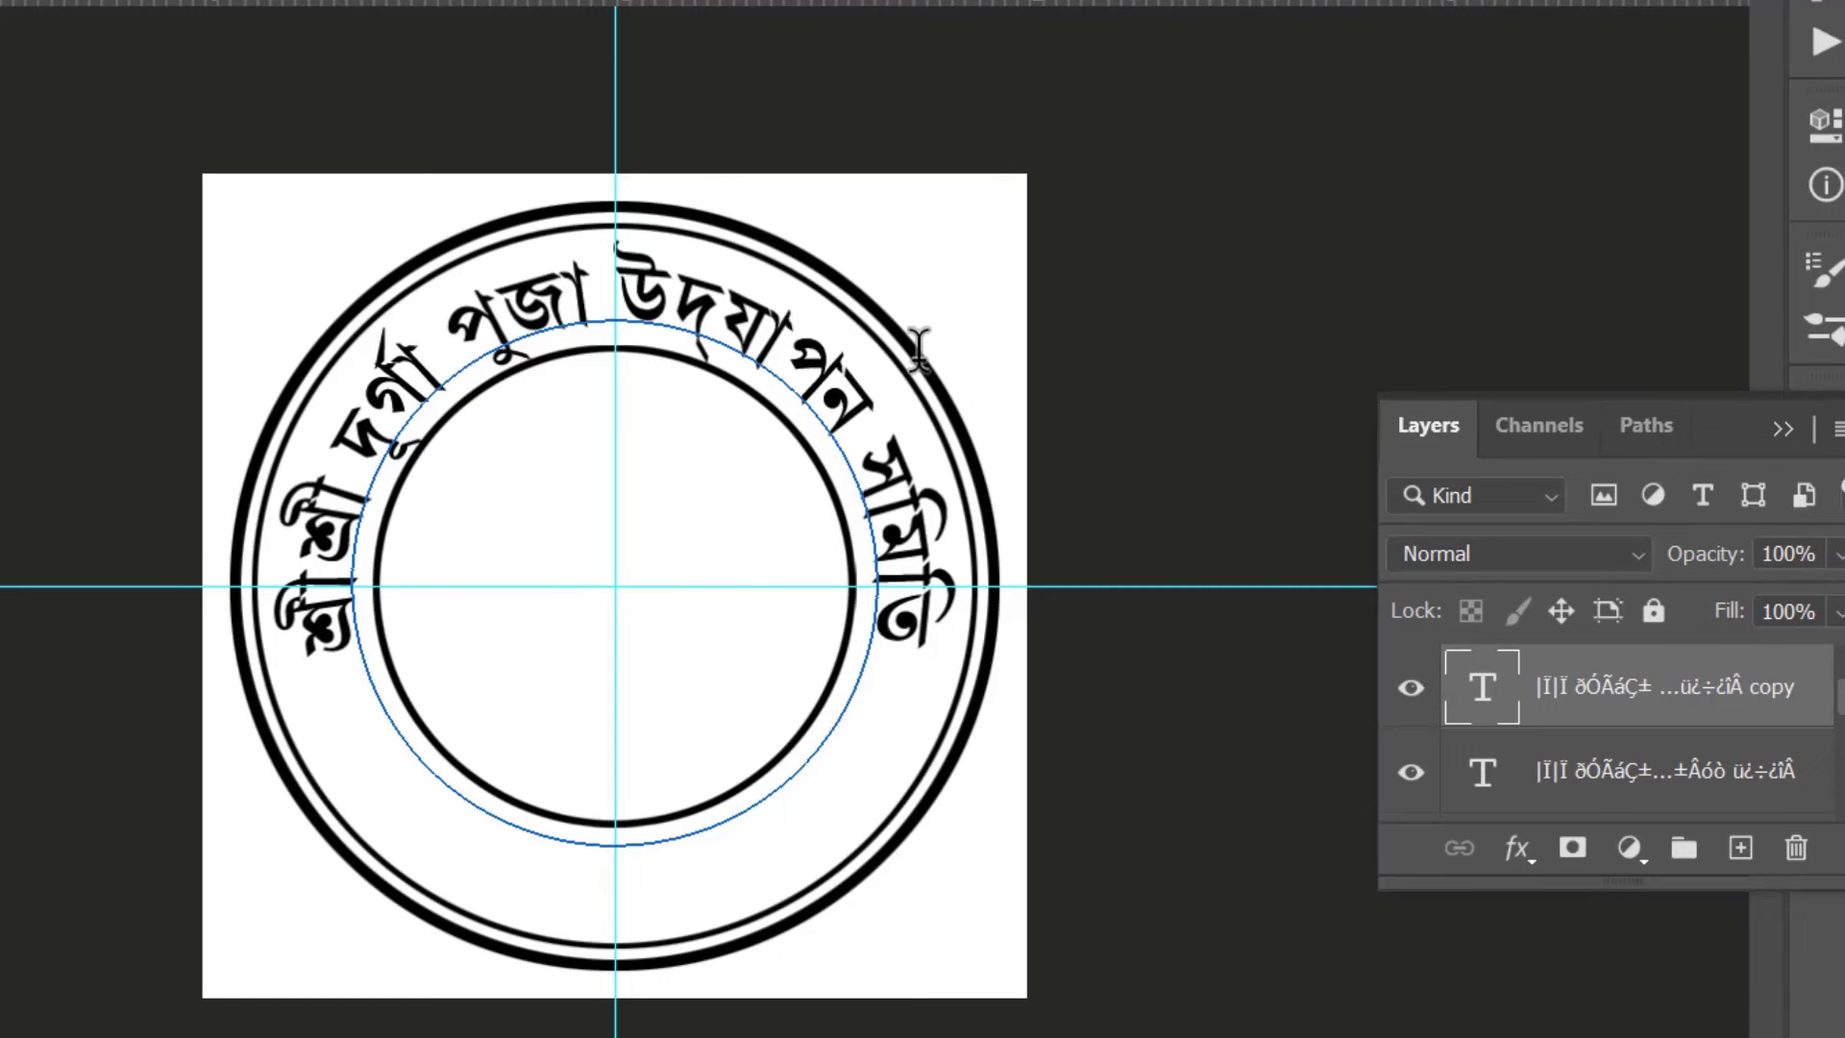
Free-transform the duplicated text's path, enlarging it to just inside the thin outer ring and flipping it vertically.
{"action": "key", "text": "ctrl+t"}
{"action": "left_click_drag", "start_coordinate": [875, 322], "coordinate": [960, 234]}
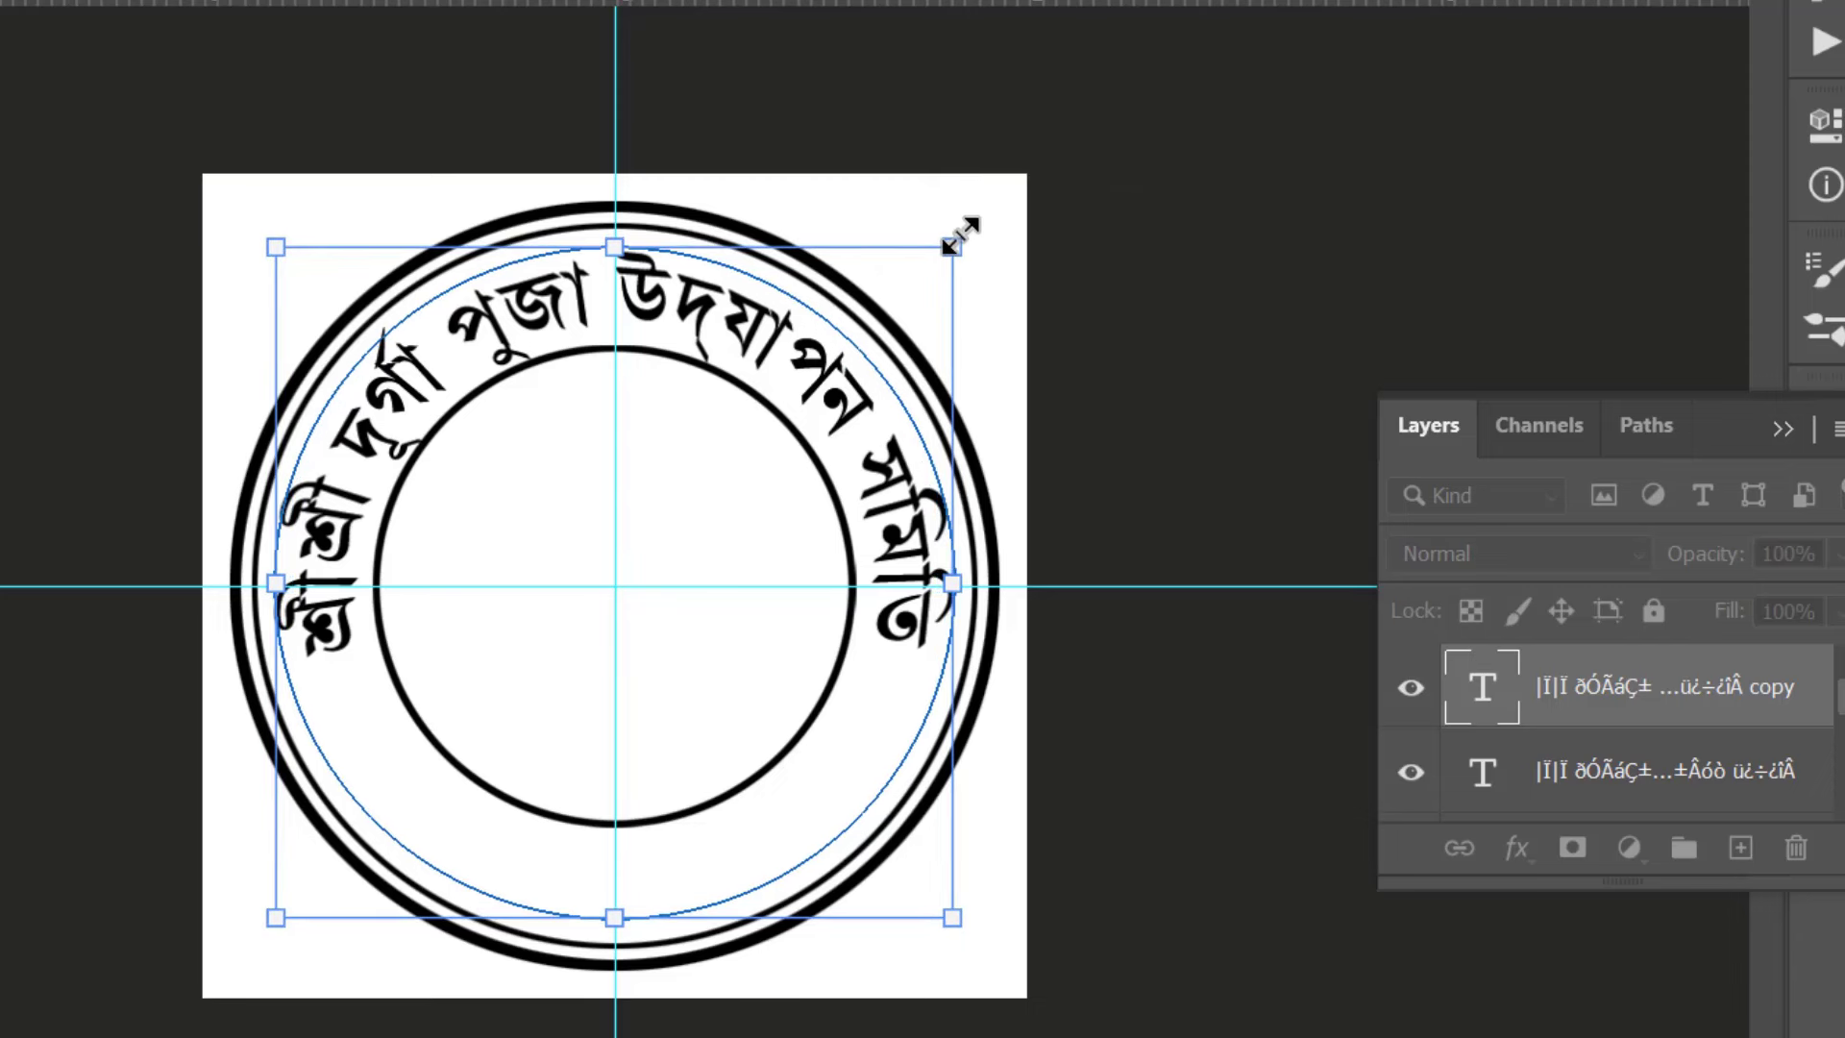
{"action": "right_click", "coordinate": [817, 382]}
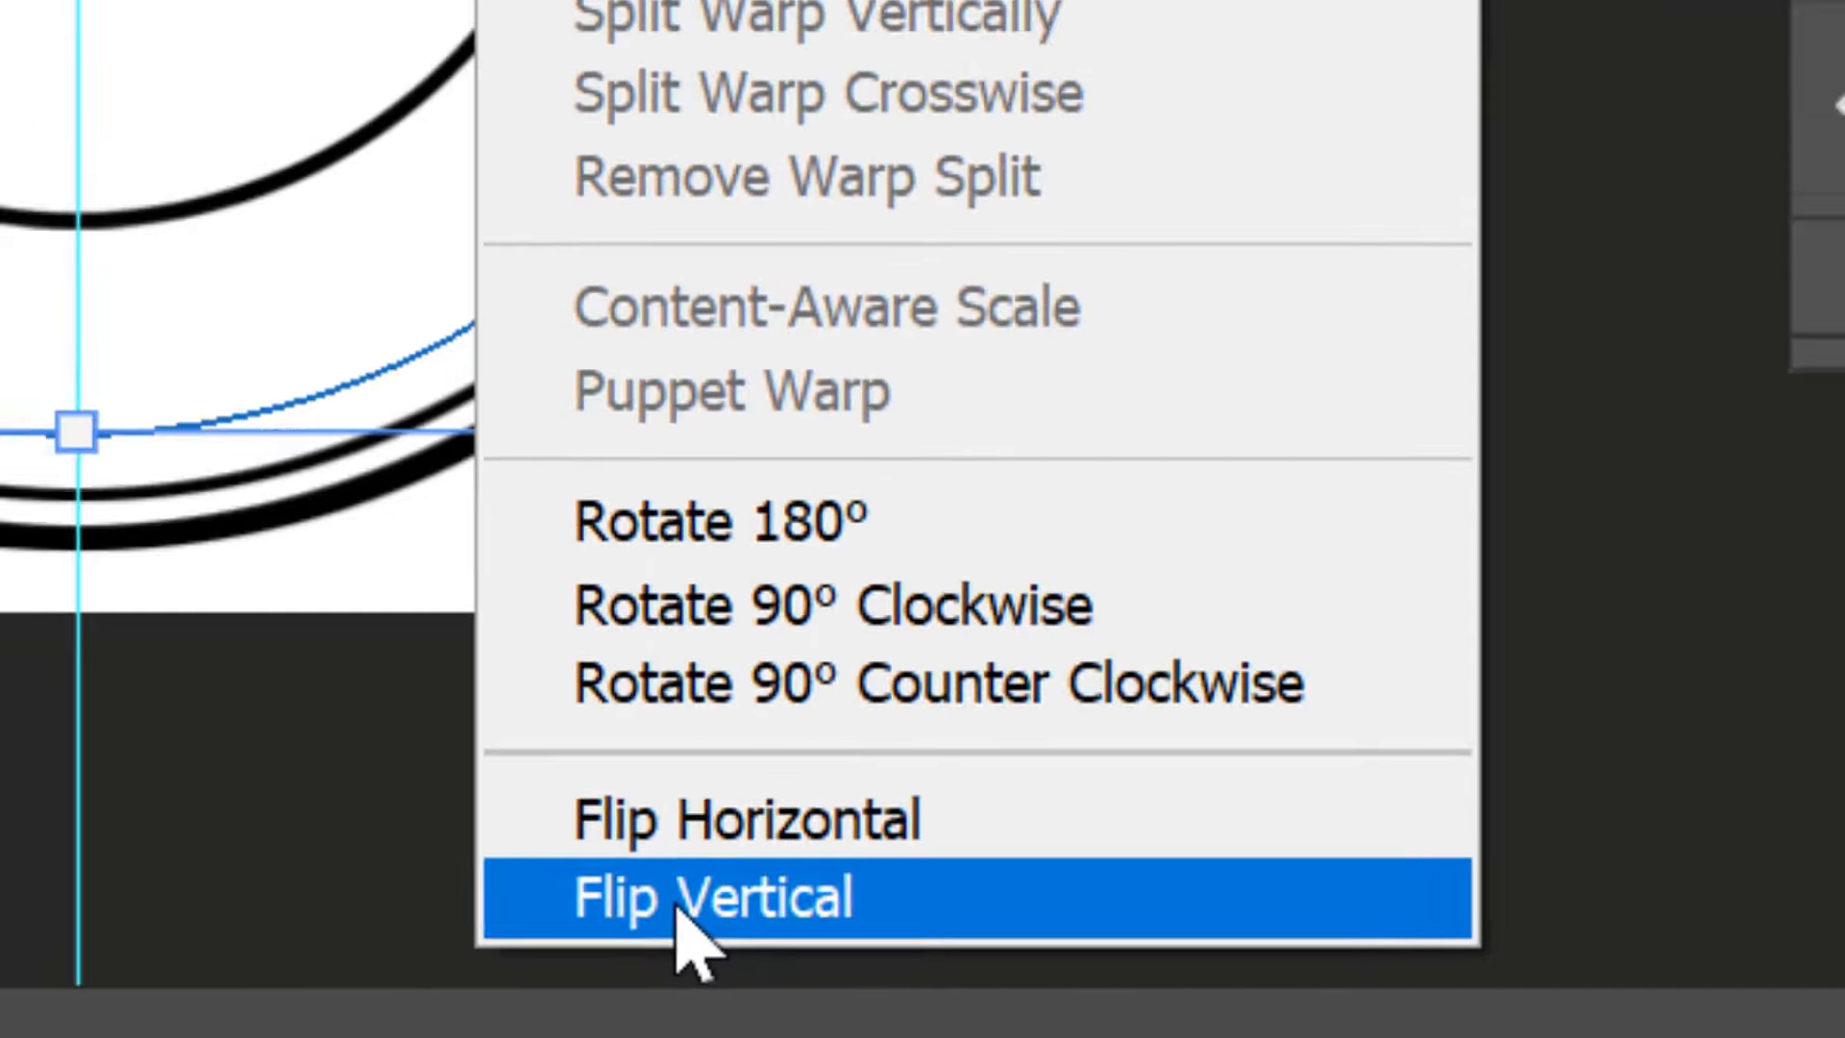
{"action": "left_click", "coordinate": [504, 838]}
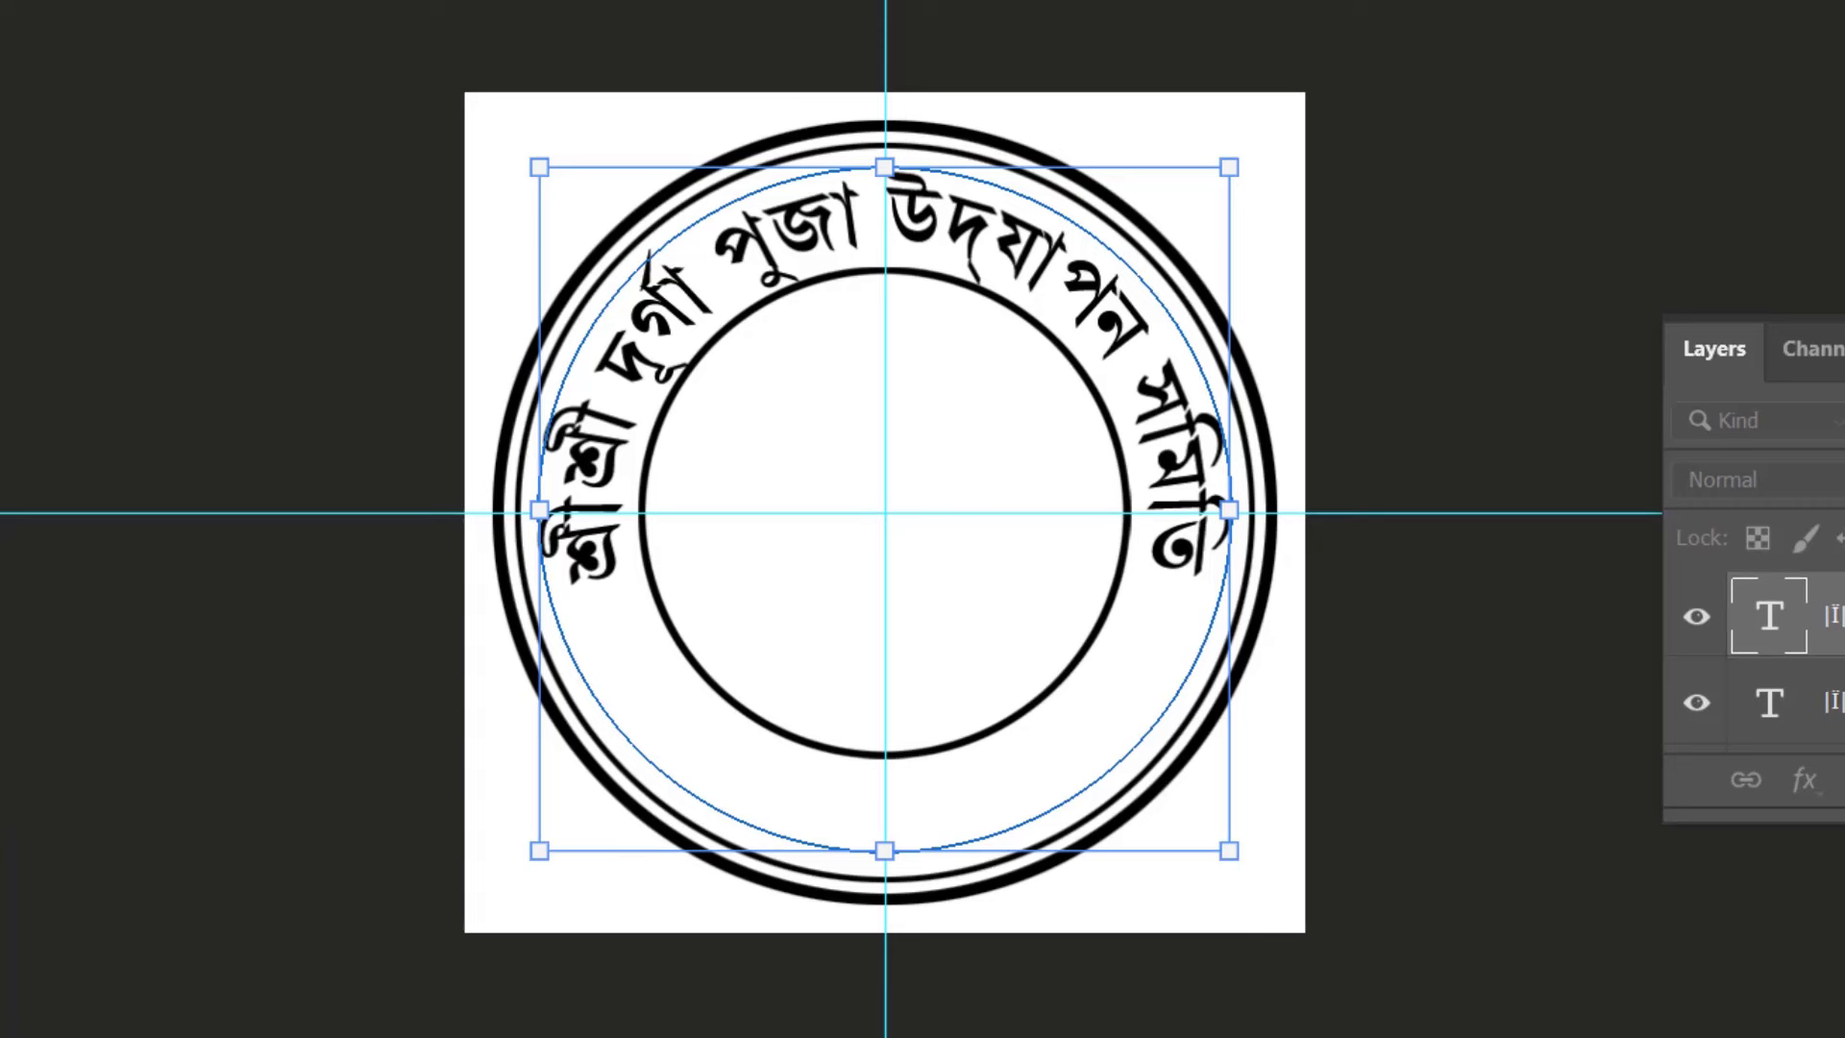
{"action": "key", "text": "Return"}
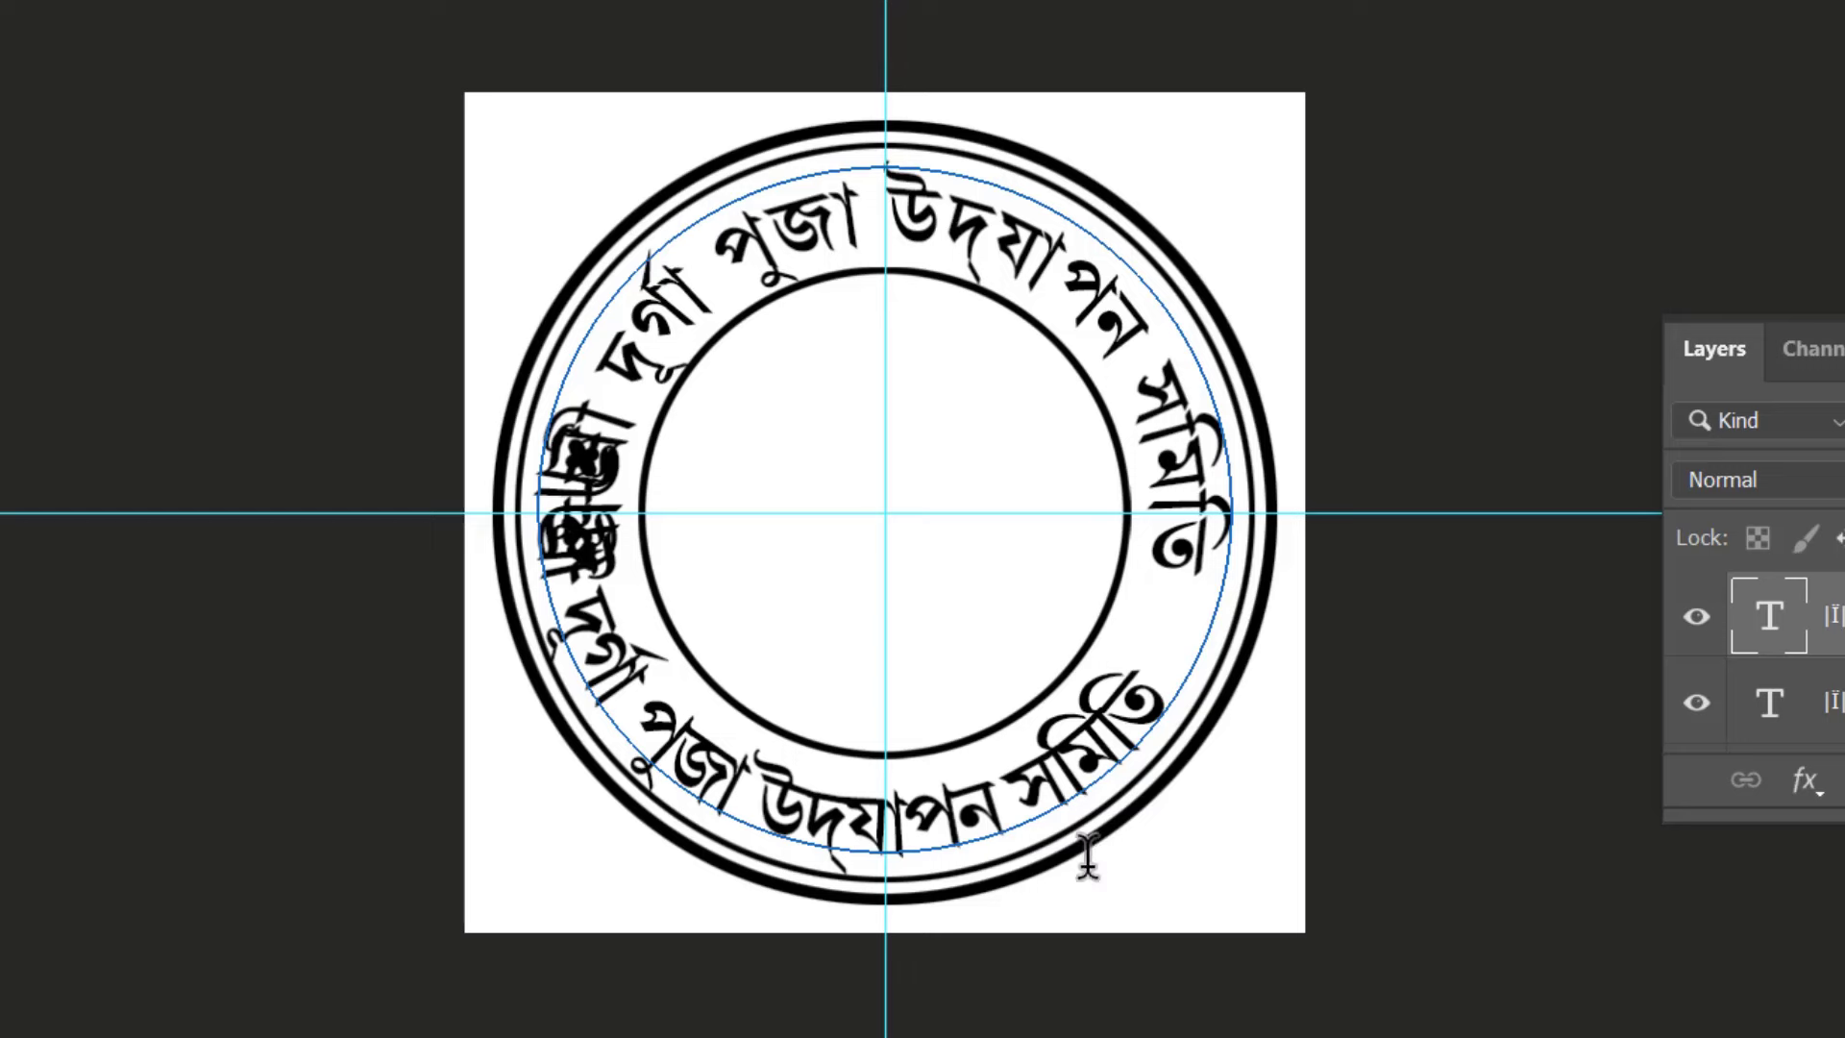
Select all the flipped text for replacement, and select the second line, গুৱাহাটী, অসম, in Untitled-1 as its source.
{"action": "left_click", "coordinate": [1015, 805]}
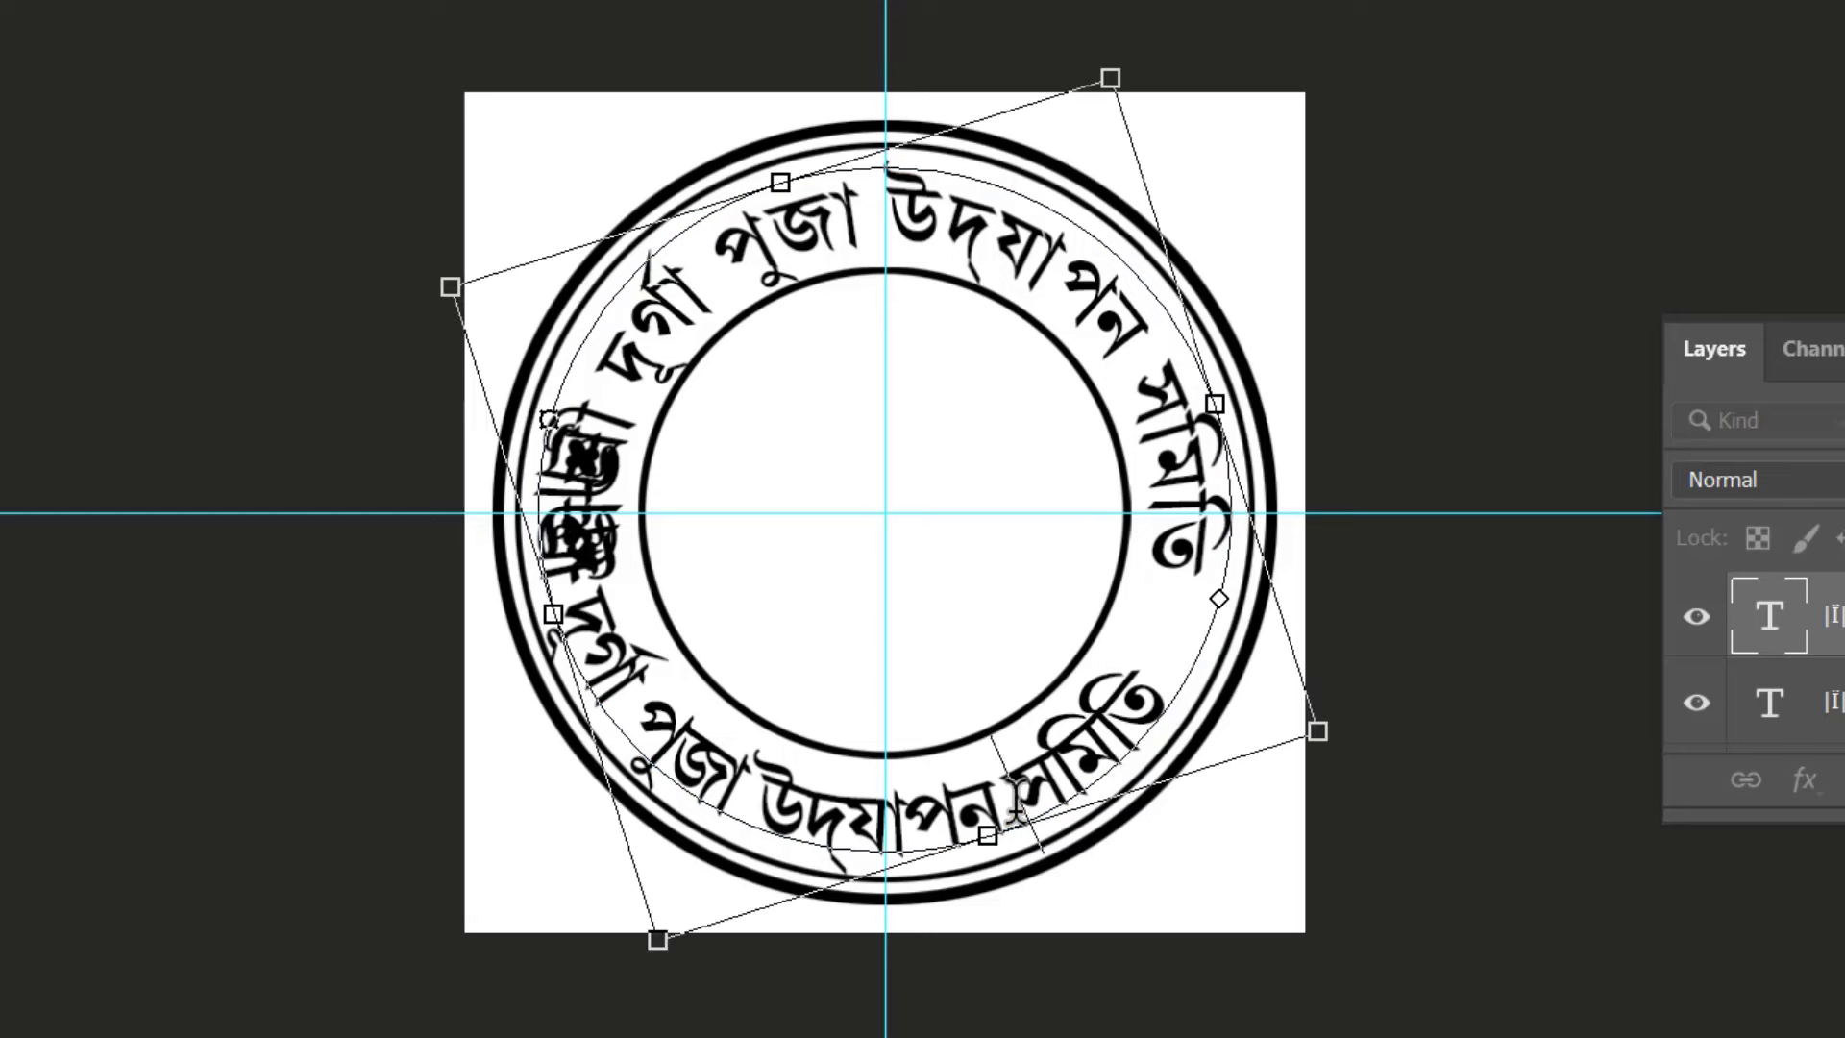
{"action": "key", "text": "ctrl+a"}
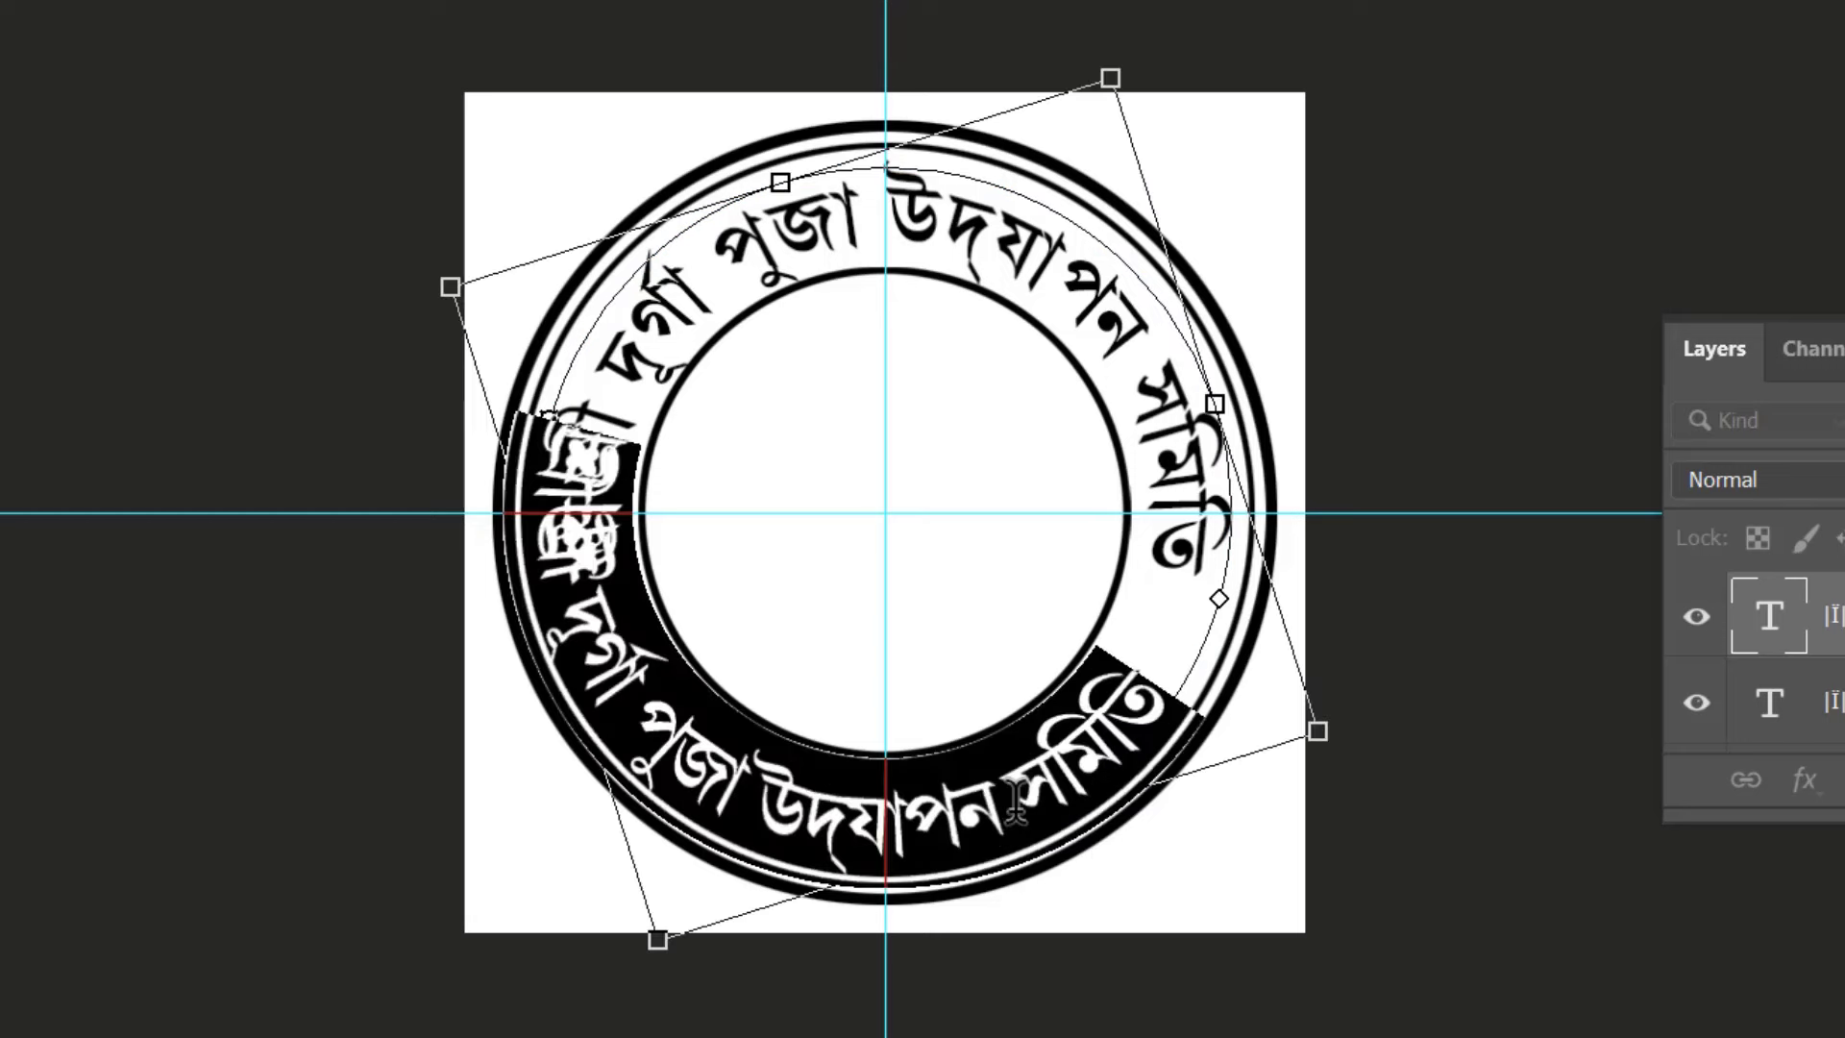
{"action": "left_click", "coordinate": [688, 112]}
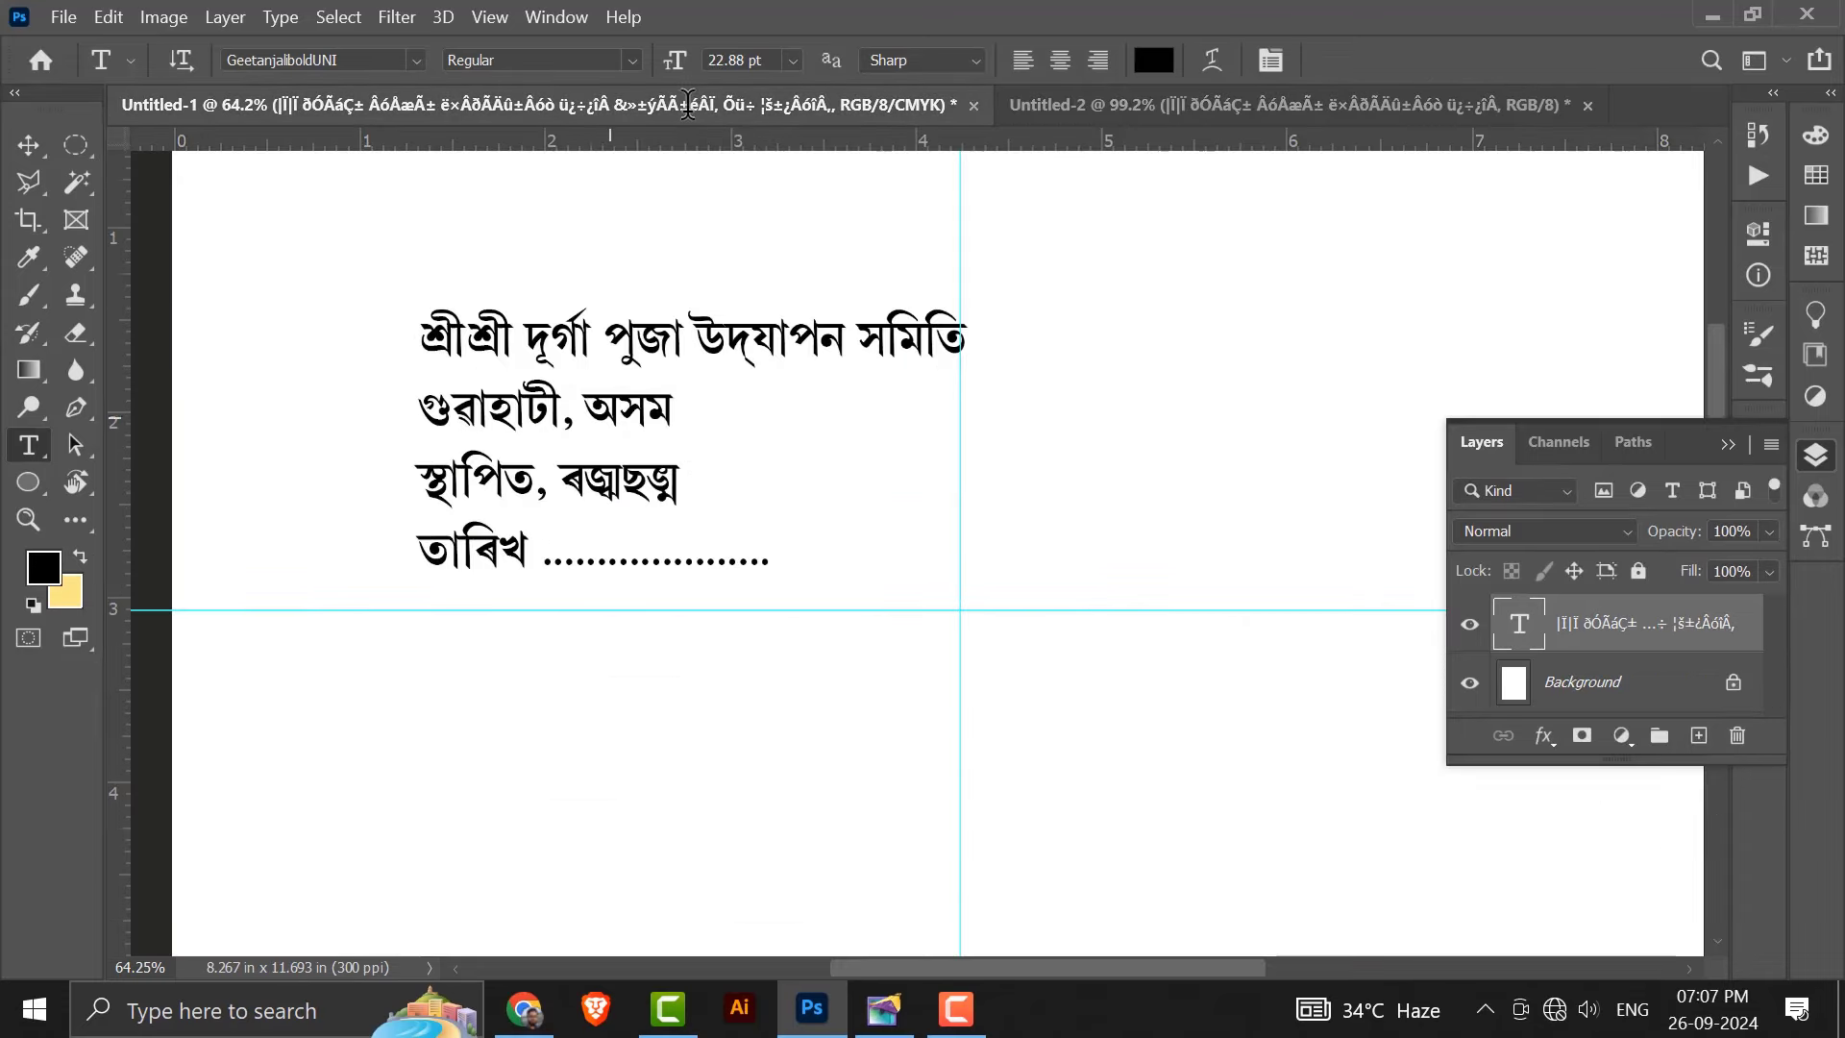
{"action": "left_click", "coordinate": [432, 406]}
{"action": "left_click_drag", "start_coordinate": [432, 405], "coordinate": [678, 398]}
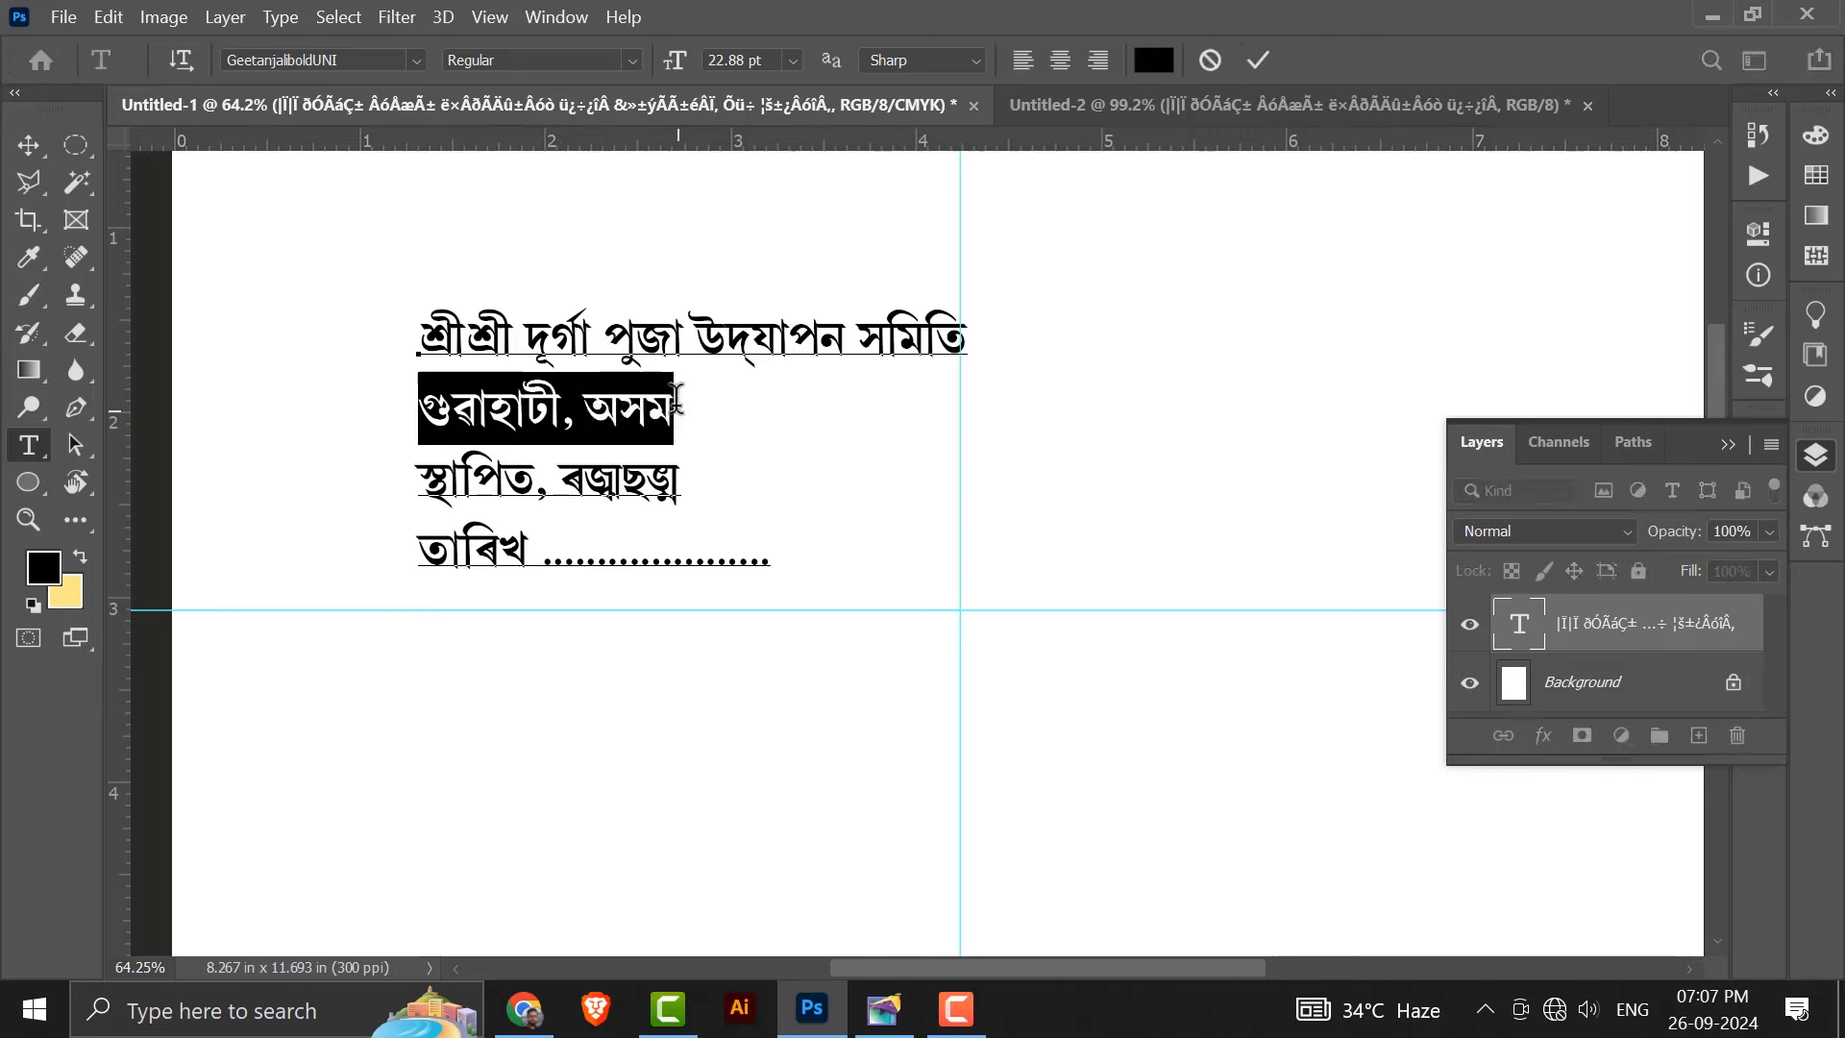